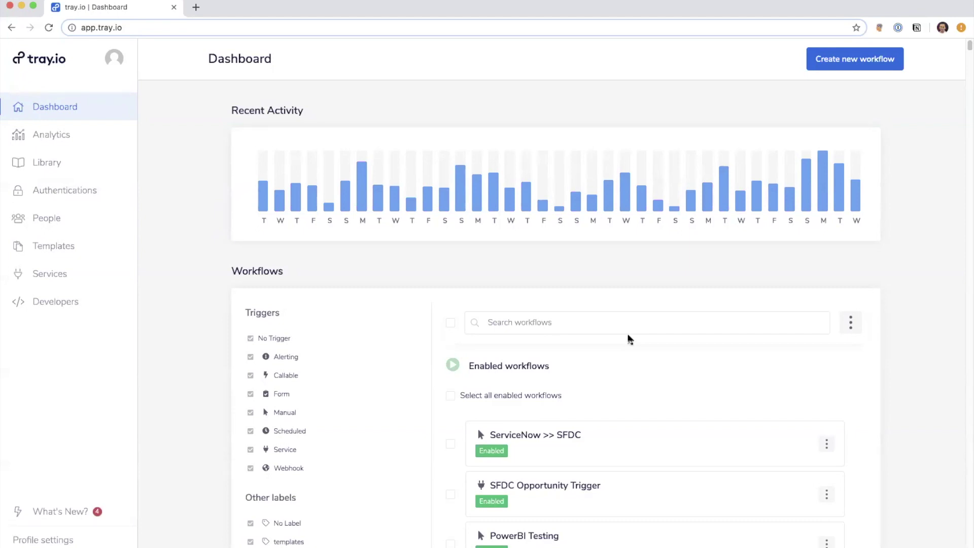
- Create a new workflow named "Shopify > Netsuite" from the dashboard
{"action": "scroll", "coordinate": [629, 338], "scroll_direction": "down", "scroll_amount": 4}
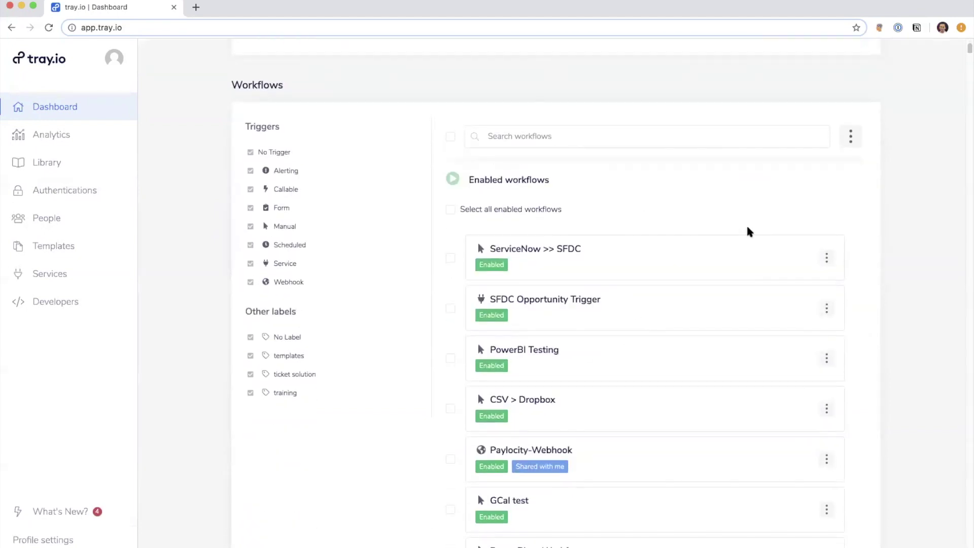
{"action": "scroll", "coordinate": [748, 231], "scroll_direction": "down", "scroll_amount": 1}
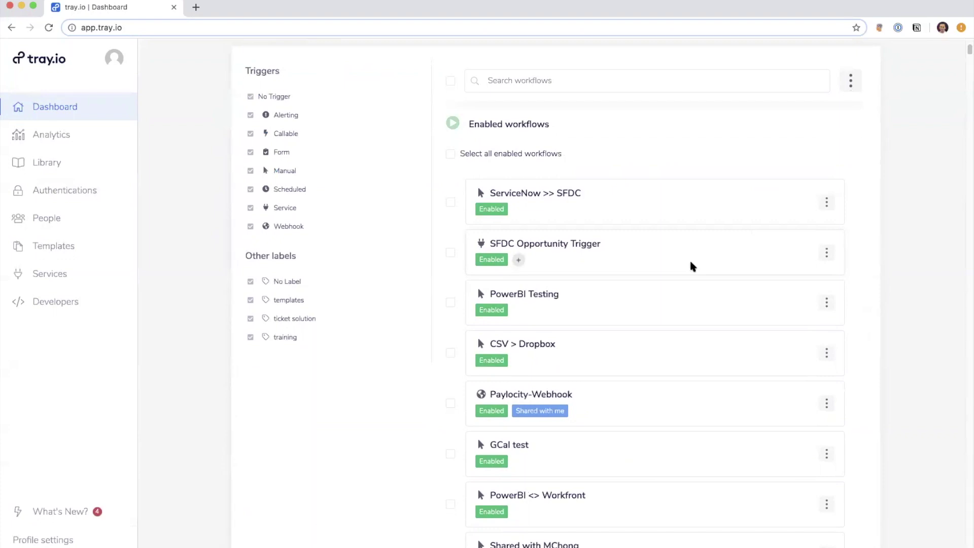
{"action": "scroll", "coordinate": [691, 263], "scroll_direction": "down", "scroll_amount": 3}
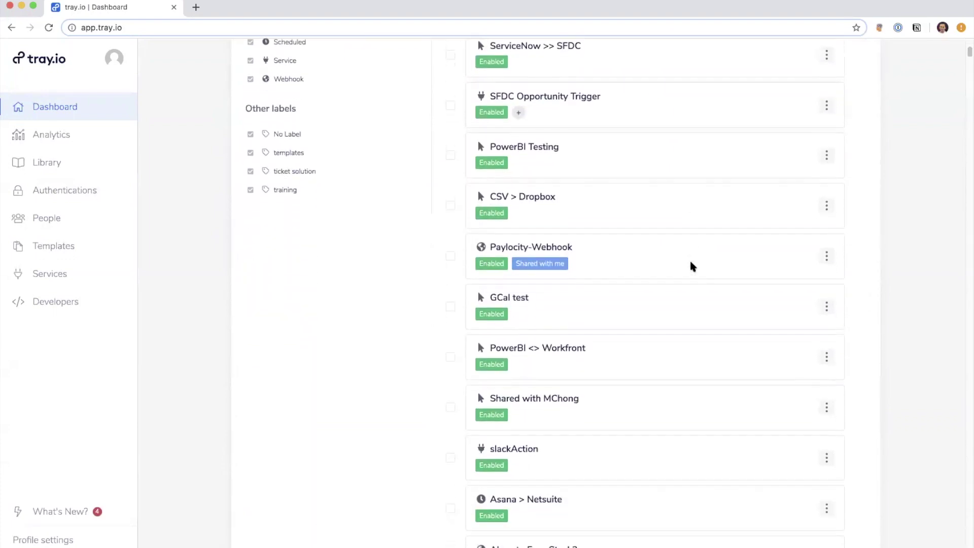
{"action": "scroll", "coordinate": [689, 261], "scroll_direction": "up", "scroll_amount": 8}
{"action": "left_click", "coordinate": [871, 68]}
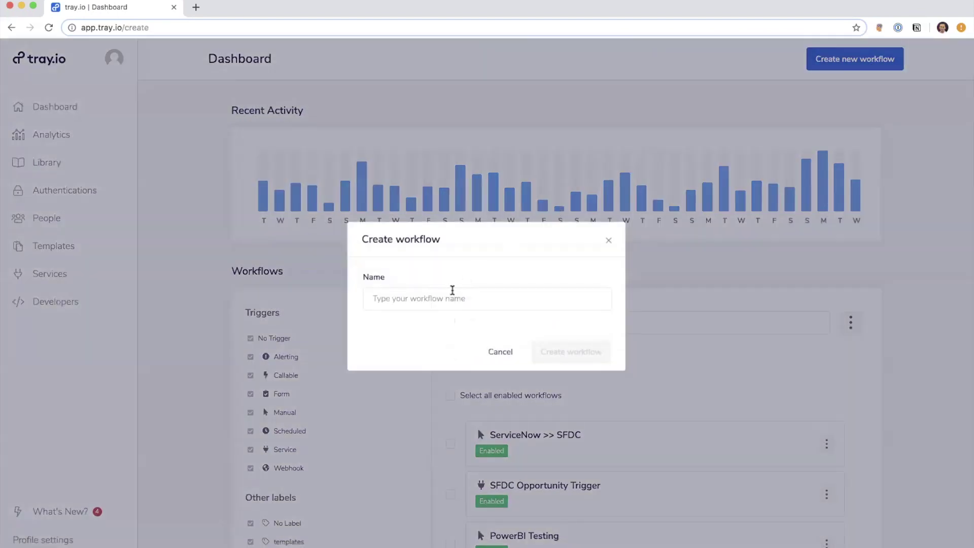
{"action": "left_click", "coordinate": [451, 293]}
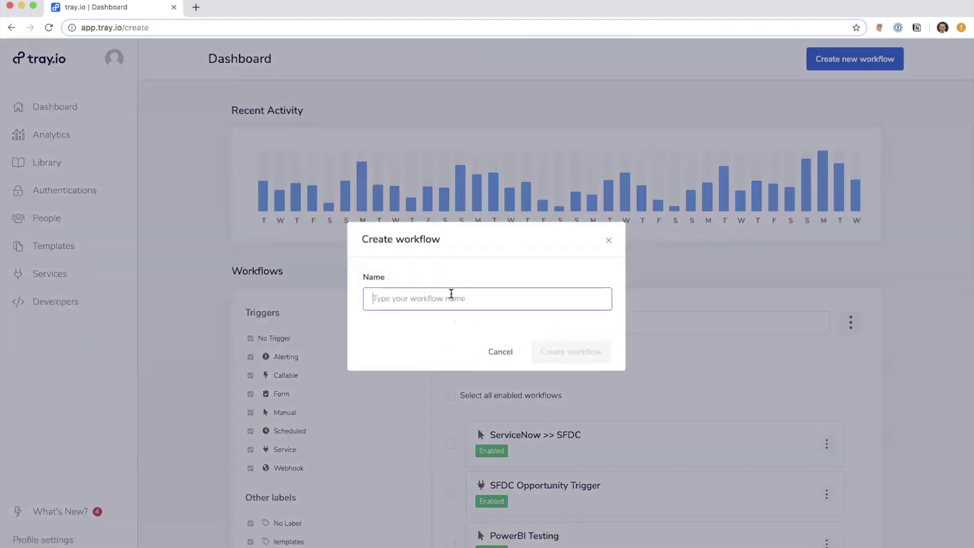
{"action": "type", "text": "Shop"}
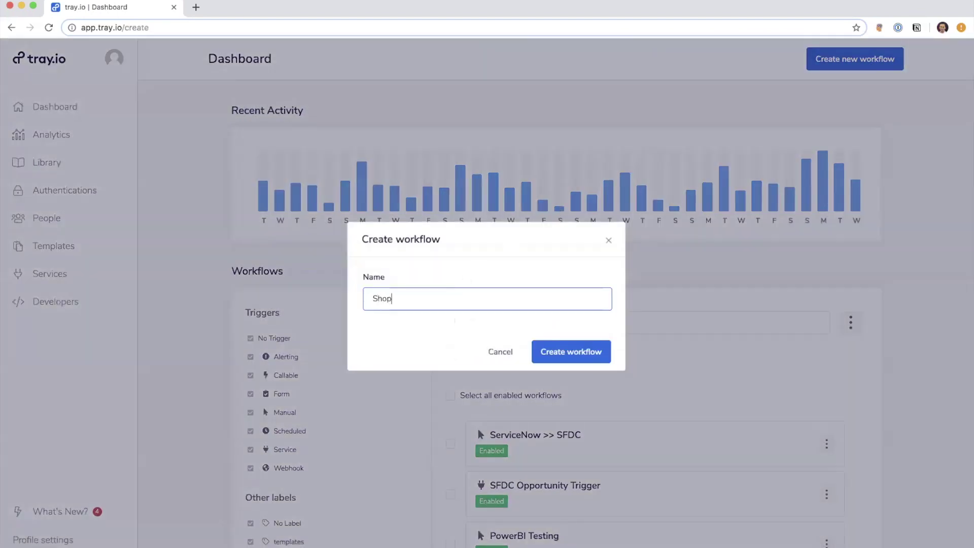
{"action": "type", "text": "ify > Netsuite"}
{"action": "left_click", "coordinate": [553, 351]}
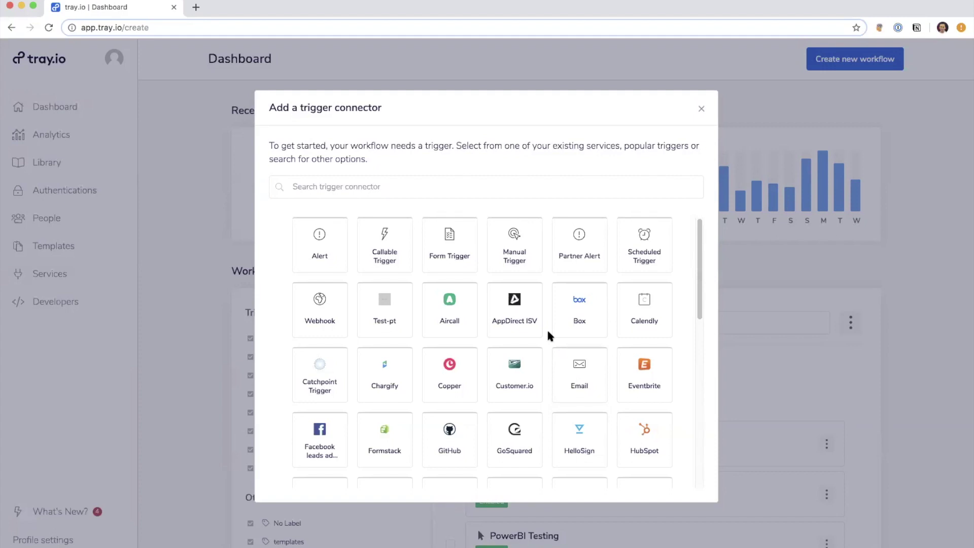
- Look through the available trigger connectors and choose Scheduled Trigger as the workflow's trigger
{"action": "scroll", "coordinate": [548, 336], "scroll_direction": "down", "scroll_amount": 5}
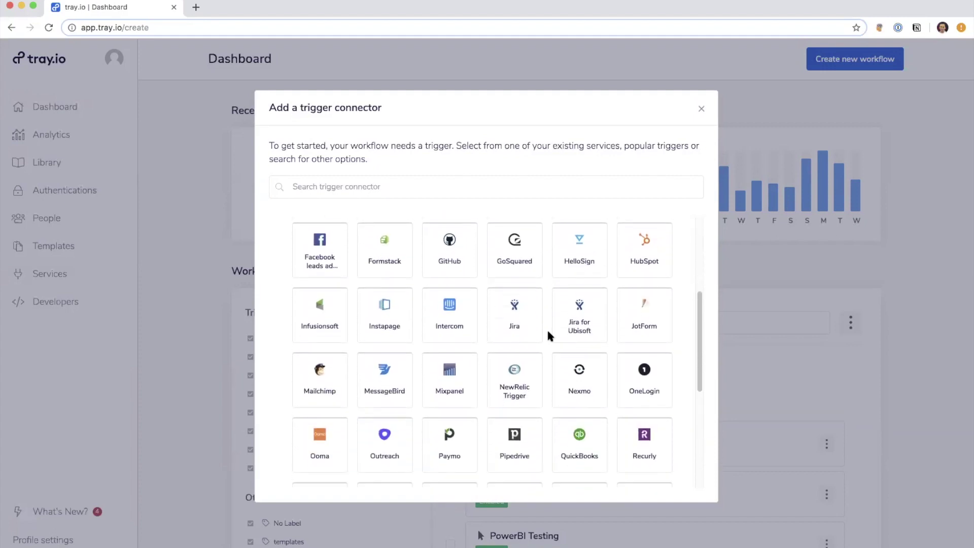
{"action": "scroll", "coordinate": [548, 334], "scroll_direction": "down", "scroll_amount": 3}
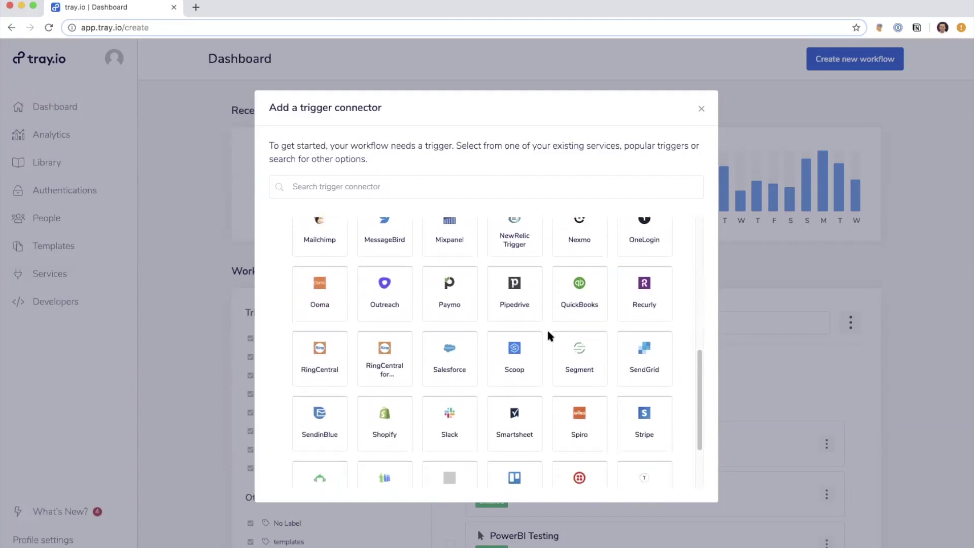
{"action": "scroll", "coordinate": [548, 335], "scroll_direction": "down", "scroll_amount": 2}
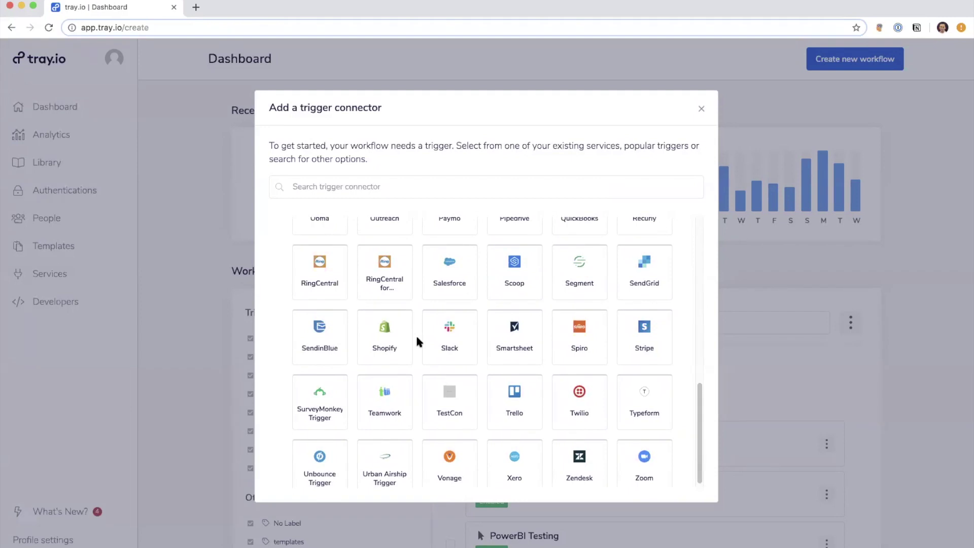
{"action": "scroll", "coordinate": [417, 341], "scroll_direction": "up", "scroll_amount": 15}
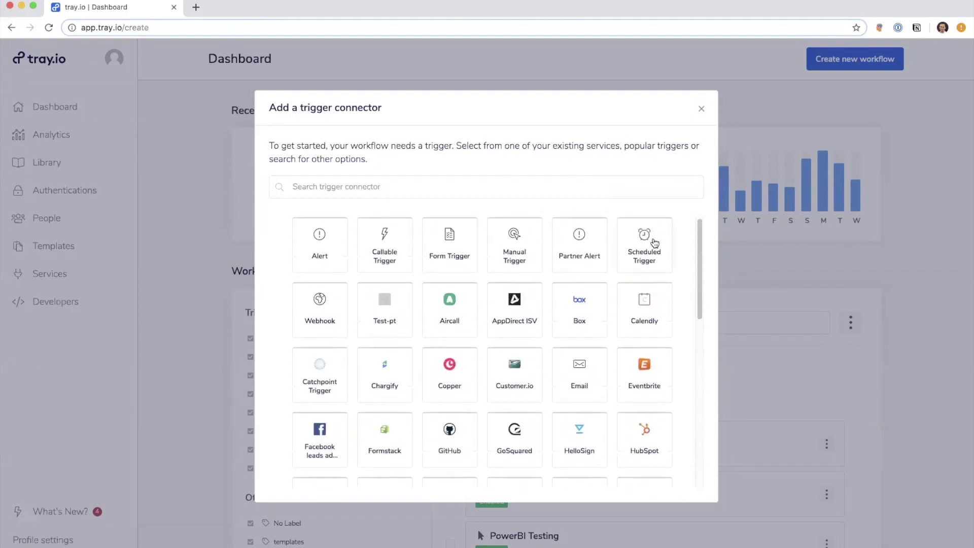
{"action": "left_click", "coordinate": [654, 242]}
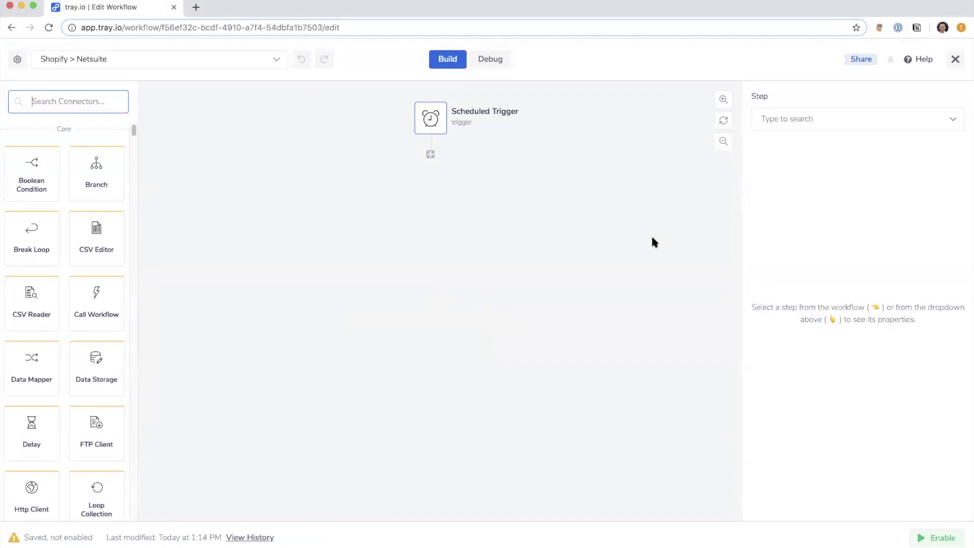
- Open the Scheduled Trigger's properties and review its operation choices and interval settings
{"action": "left_click", "coordinate": [430, 122]}
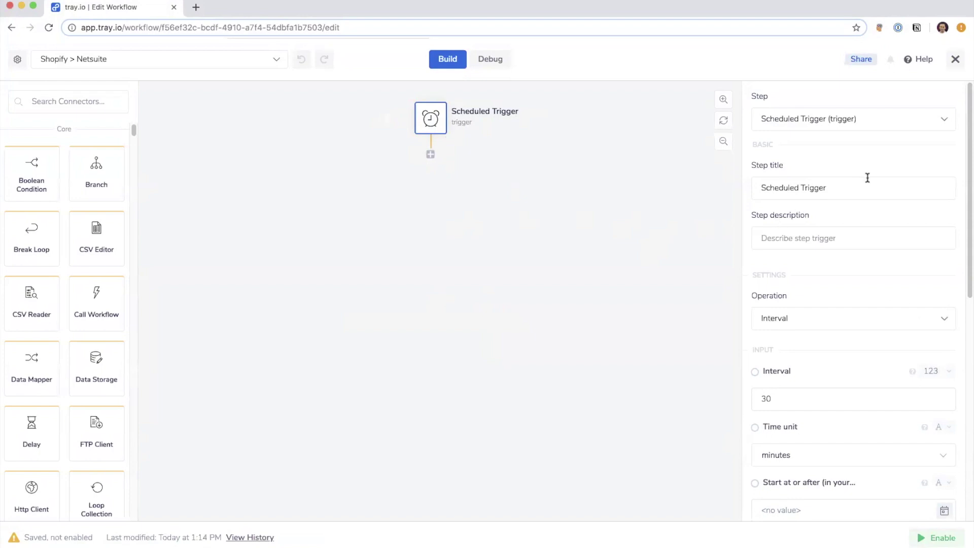
{"action": "scroll", "coordinate": [868, 178], "scroll_direction": "down", "scroll_amount": 3}
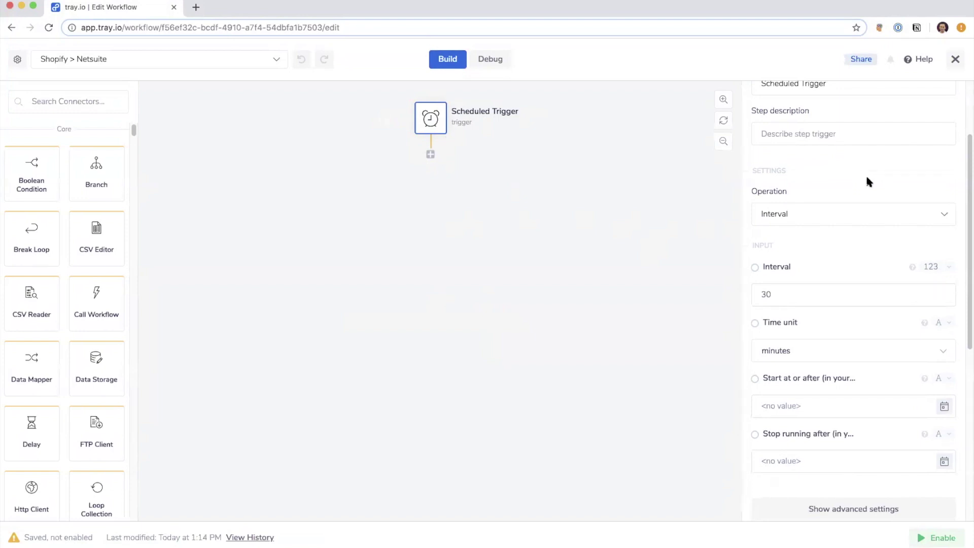
{"action": "left_click", "coordinate": [844, 220]}
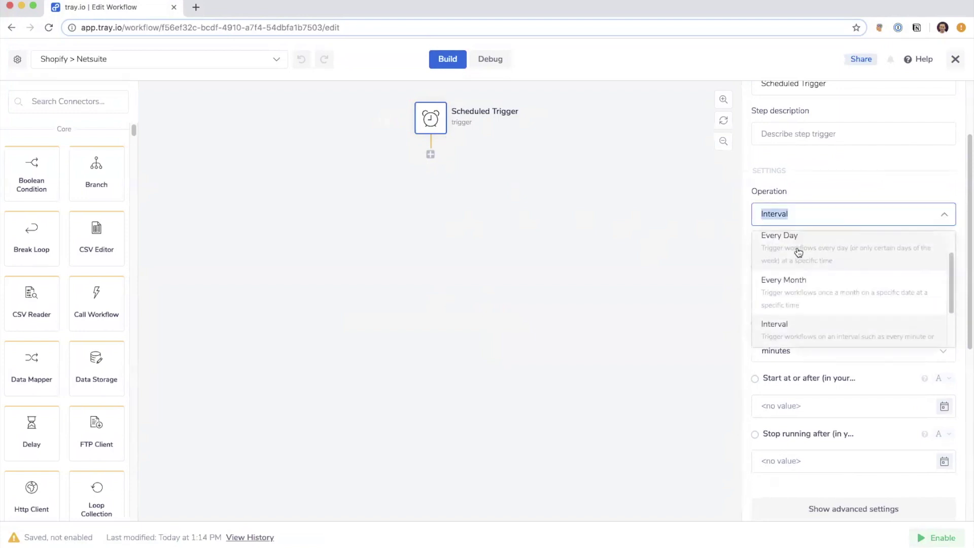
{"action": "scroll", "coordinate": [807, 284], "scroll_direction": "down", "scroll_amount": 1}
{"action": "left_click", "coordinate": [725, 300]}
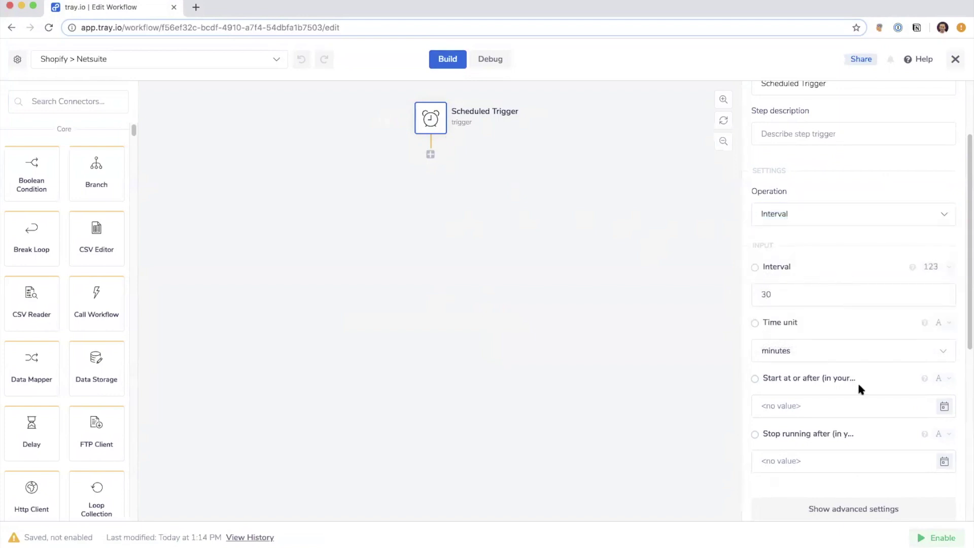
{"action": "left_click", "coordinate": [933, 539]}
- Search the connector library for "shop", "mag" and "ama" to examine the available e-commerce connectors
{"action": "left_click", "coordinate": [101, 107]}
{"action": "type", "text": "shop"}
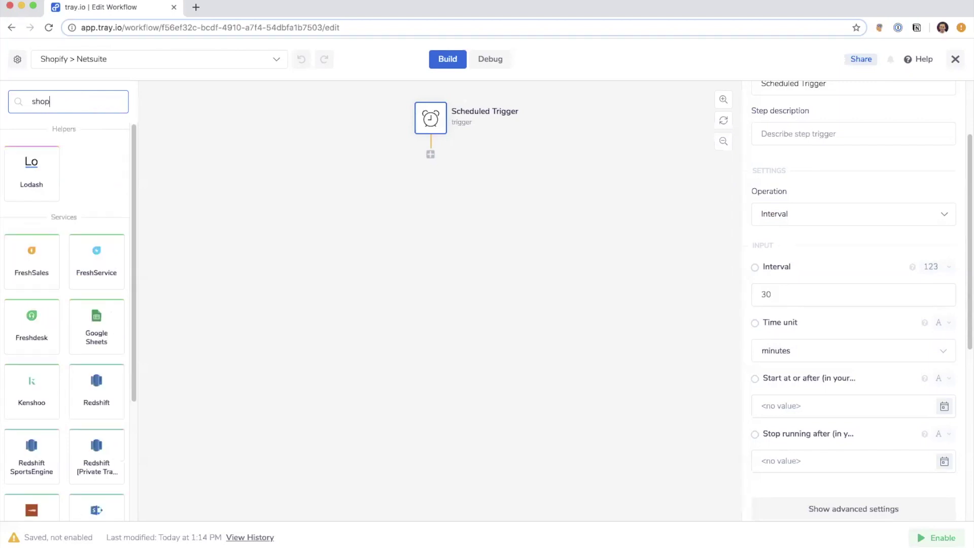
{"action": "key", "text": "super+a"}
{"action": "type", "text": "mag"}
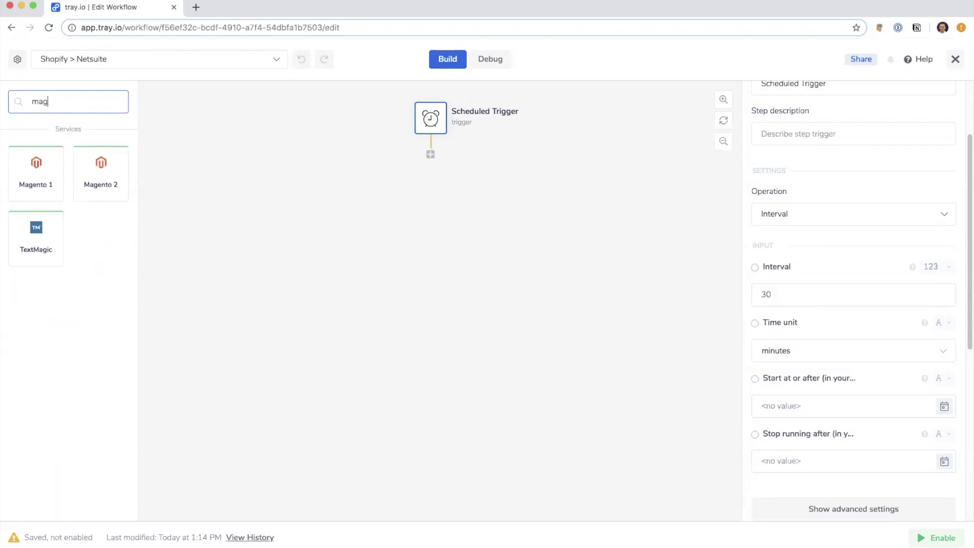
{"action": "key", "text": "super+a"}
{"action": "key", "text": "BackSpace"}
{"action": "type", "text": "ama"}
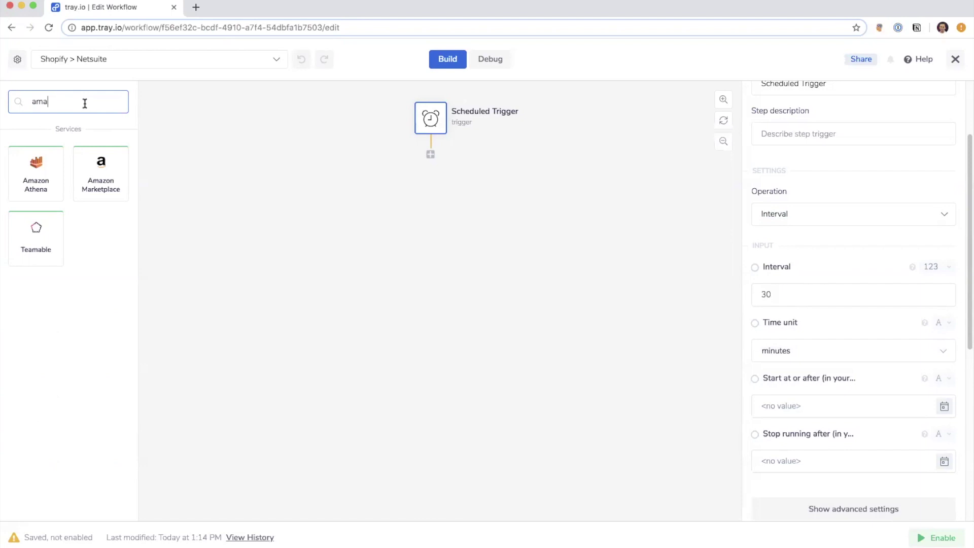
- Find the Shopify connector by searching "shop" and add it to the workflow directly below the Scheduled Trigger
{"action": "key", "text": "super+a"}
{"action": "key", "text": "BackSpace"}
{"action": "type", "text": "sj"}
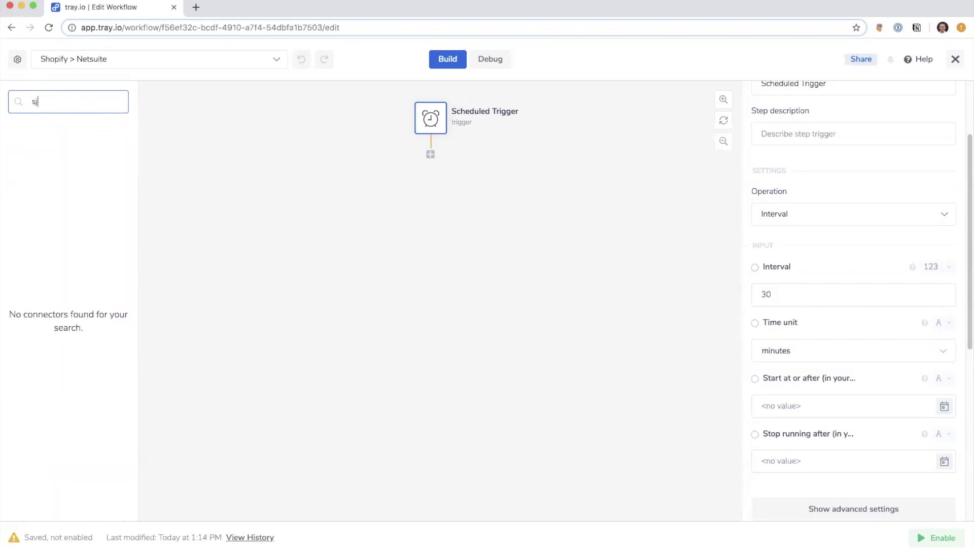
{"action": "key", "text": "BackSpace"}
{"action": "type", "text": "hop"}
{"action": "left_click", "coordinate": [42, 161]}
{"action": "left_click_drag", "start_coordinate": [42, 161], "coordinate": [397, 172]}
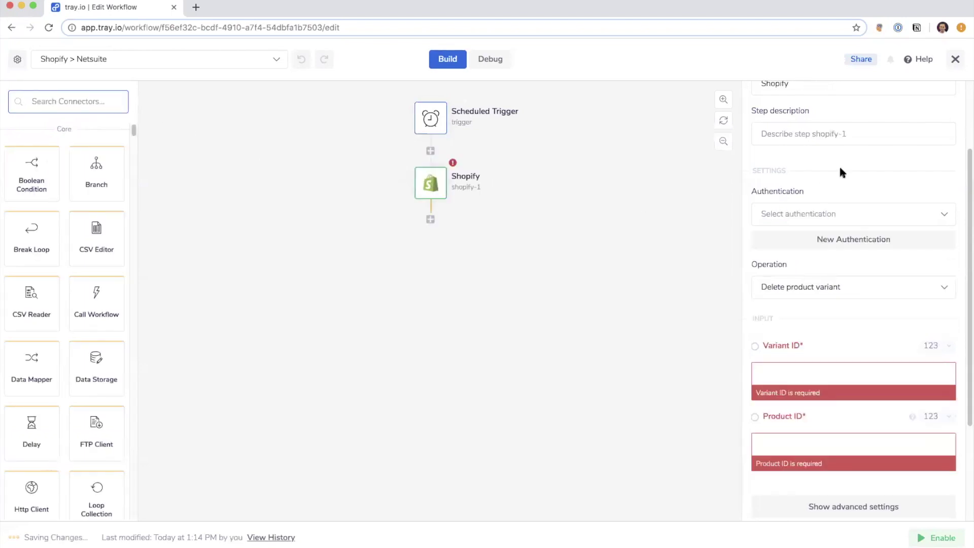
- Review the saved accounts offered for the Shopify step's authentication without selecting one
{"action": "scroll", "coordinate": [841, 169], "scroll_direction": "down", "scroll_amount": 1}
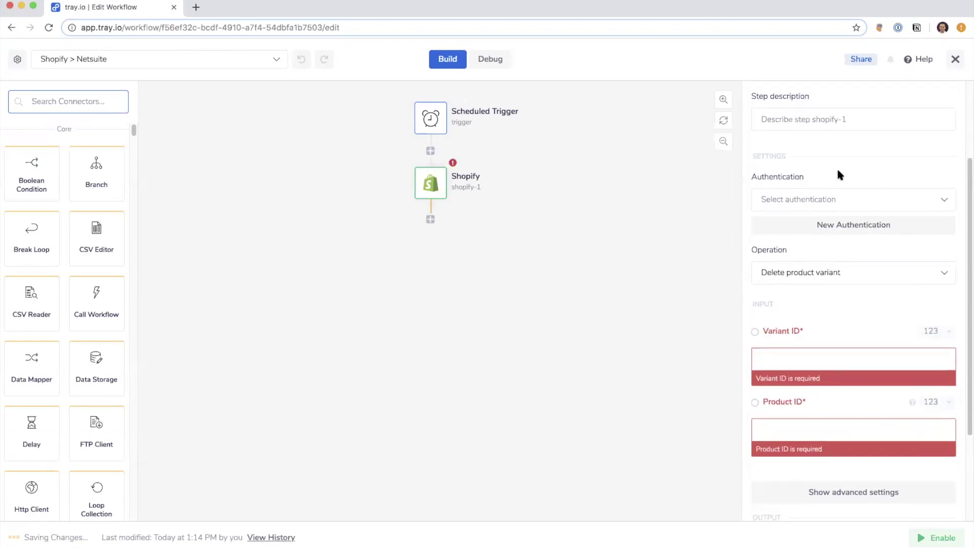
{"action": "left_click", "coordinate": [866, 198]}
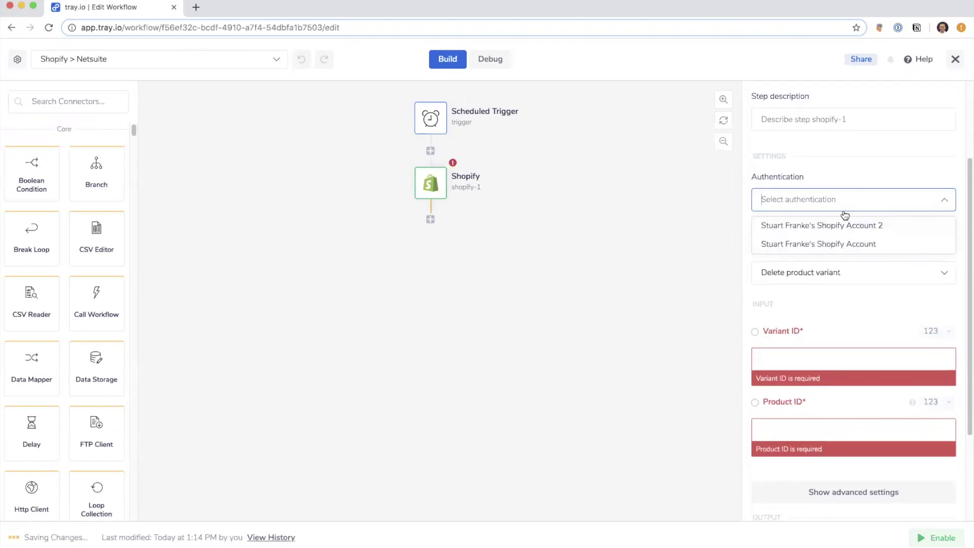
{"action": "left_click", "coordinate": [837, 256]}
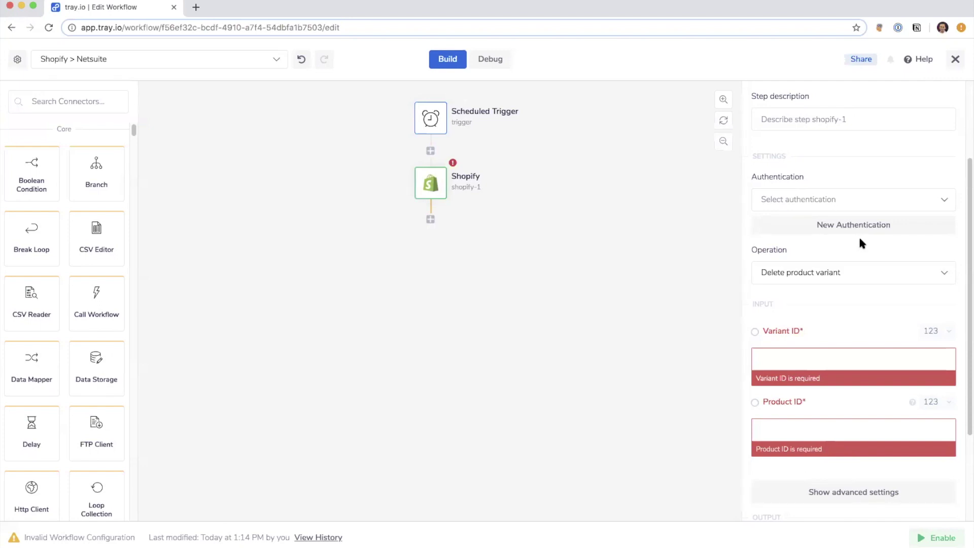
{"action": "left_click", "coordinate": [883, 200]}
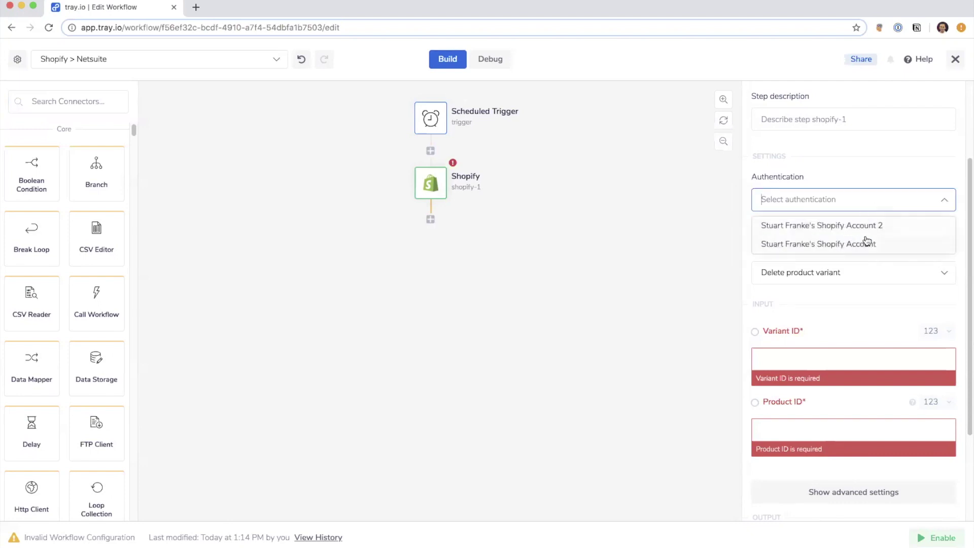
{"action": "left_click", "coordinate": [873, 256]}
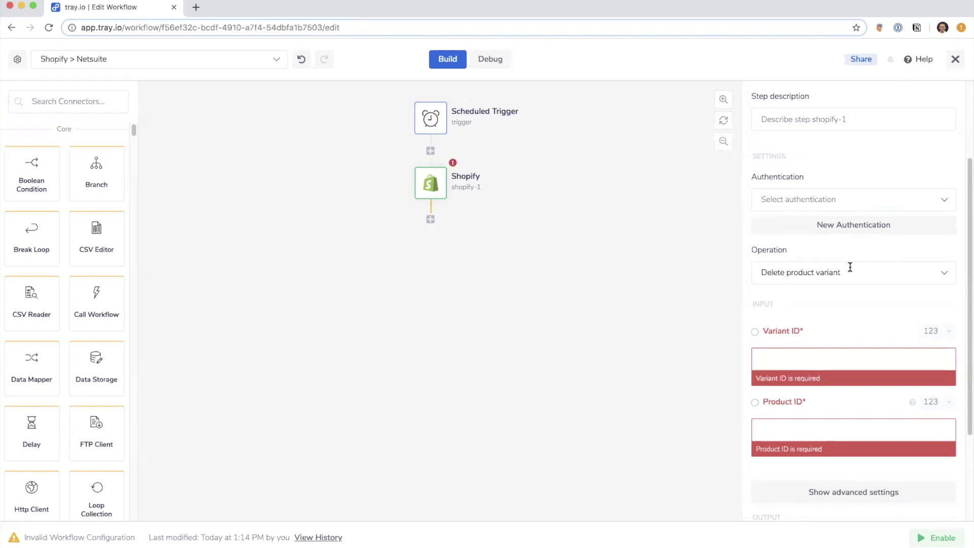
- Filter the Shopify step's operations by "list", set the operation to List customers, and review its input fields
{"action": "left_click", "coordinate": [849, 268]}
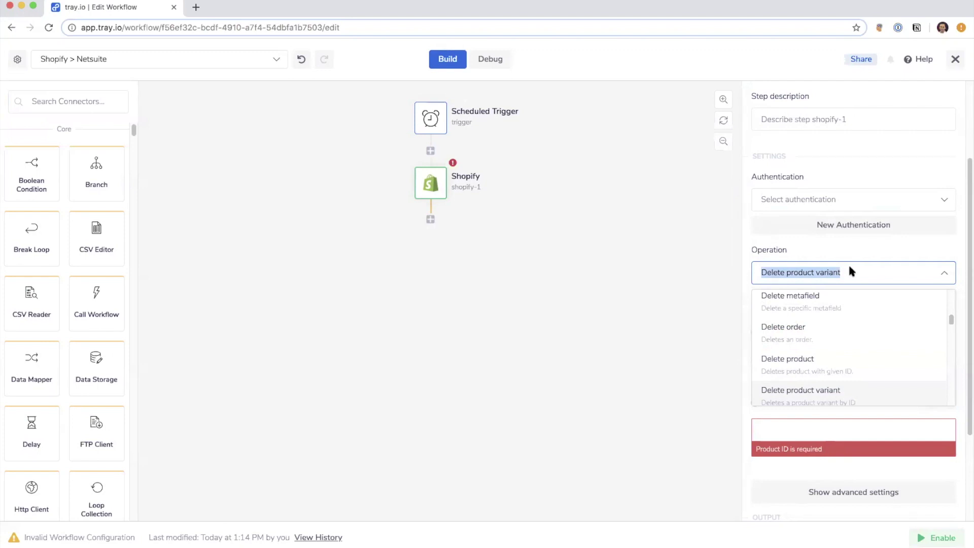
{"action": "type", "text": "list"}
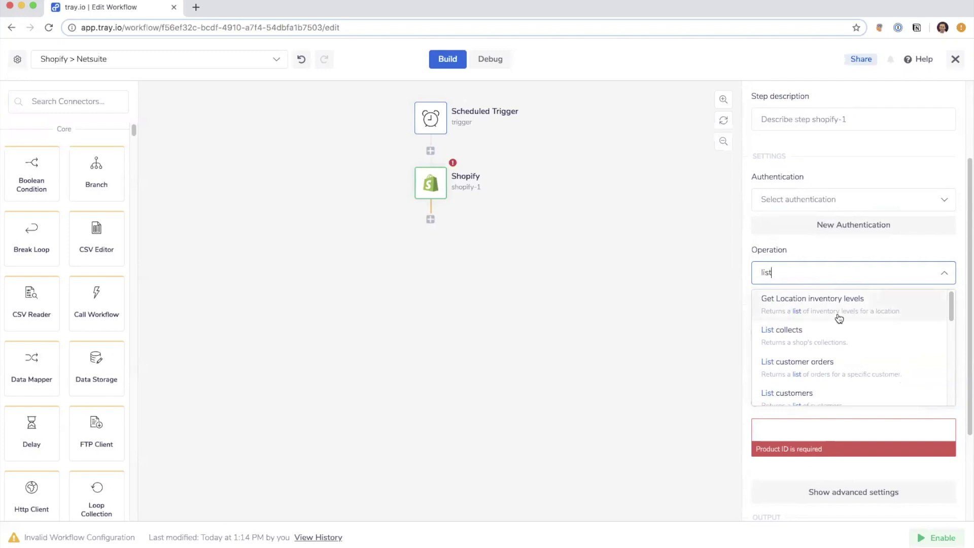
{"action": "scroll", "coordinate": [838, 317], "scroll_direction": "down", "scroll_amount": 3}
{"action": "scroll", "coordinate": [844, 318], "scroll_direction": "down", "scroll_amount": 3}
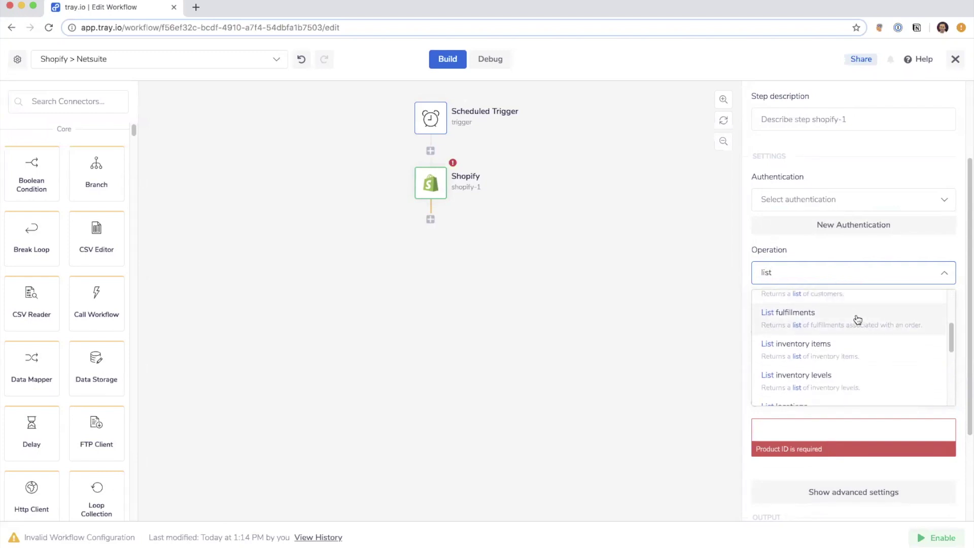
{"action": "scroll", "coordinate": [857, 319], "scroll_direction": "down", "scroll_amount": 1}
{"action": "scroll", "coordinate": [858, 319], "scroll_direction": "down", "scroll_amount": 3}
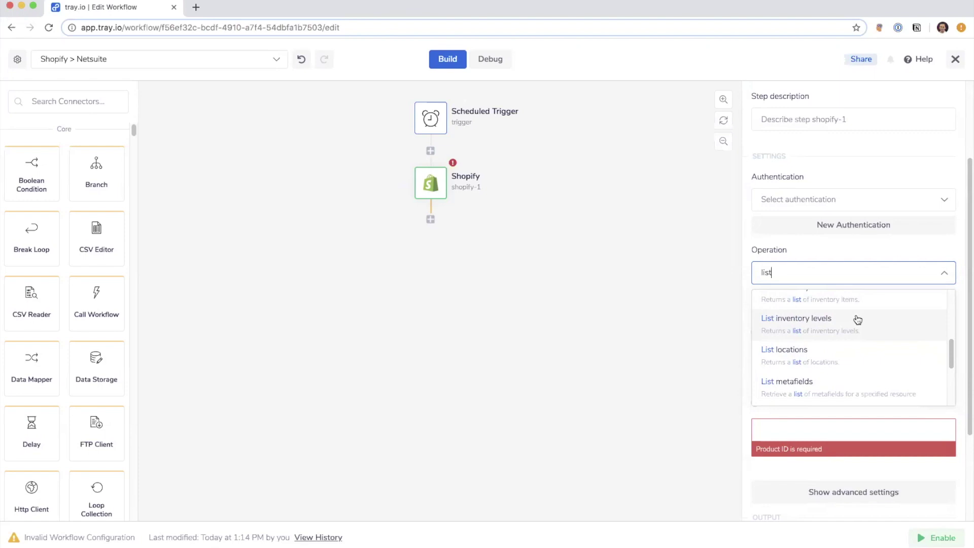
{"action": "scroll", "coordinate": [857, 319], "scroll_direction": "down", "scroll_amount": 6}
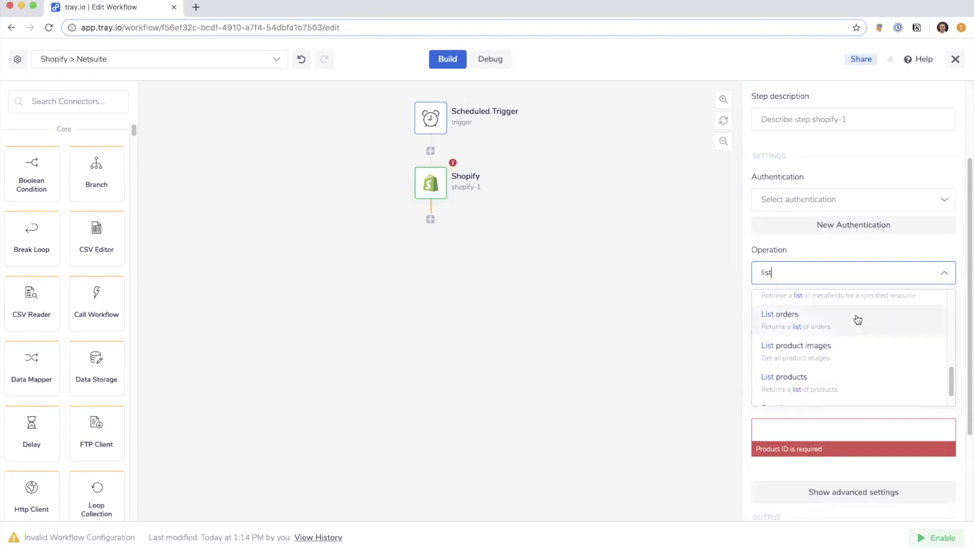
{"action": "scroll", "coordinate": [858, 319], "scroll_direction": "up", "scroll_amount": 6}
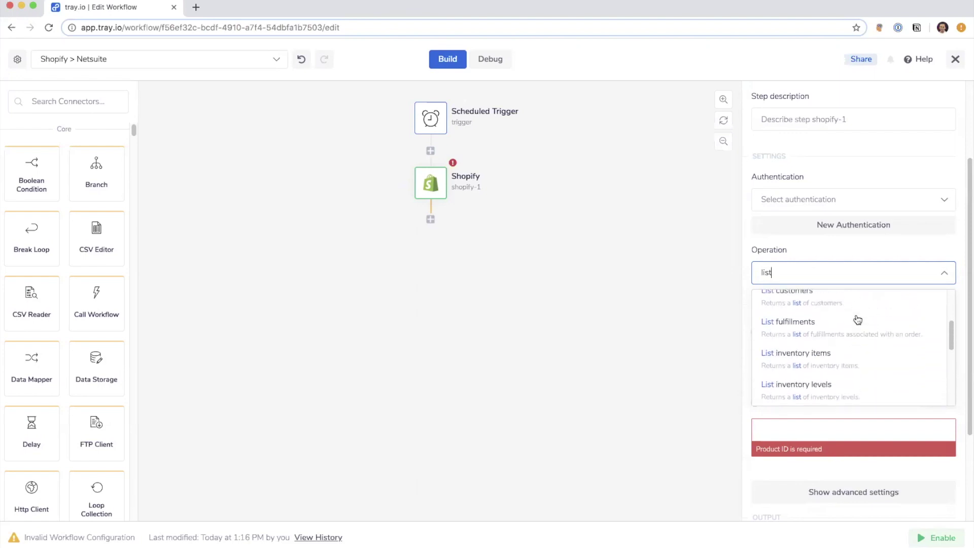
{"action": "scroll", "coordinate": [857, 319], "scroll_direction": "up", "scroll_amount": 1}
{"action": "left_click", "coordinate": [856, 317]}
{"action": "scroll", "coordinate": [850, 244], "scroll_direction": "down", "scroll_amount": 1}
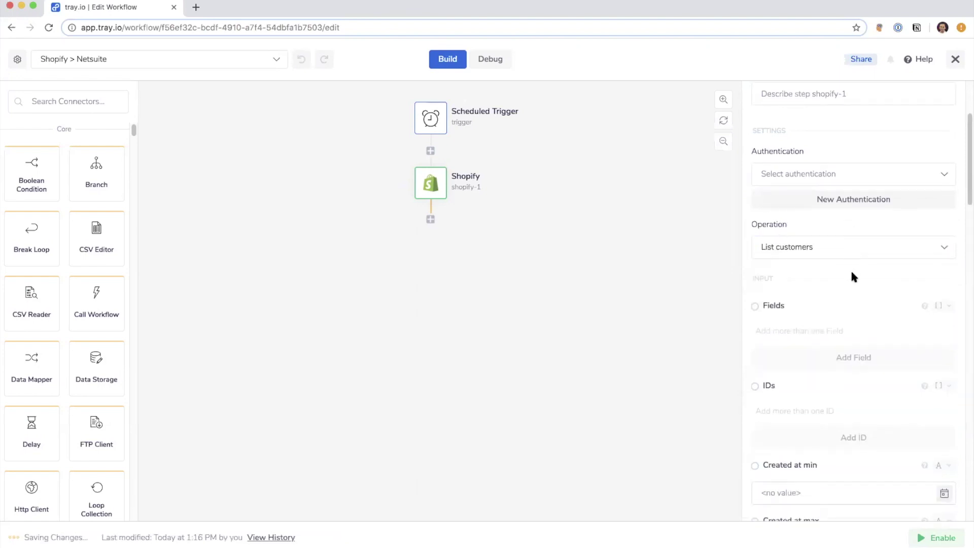
{"action": "scroll", "coordinate": [851, 277], "scroll_direction": "down", "scroll_amount": 5}
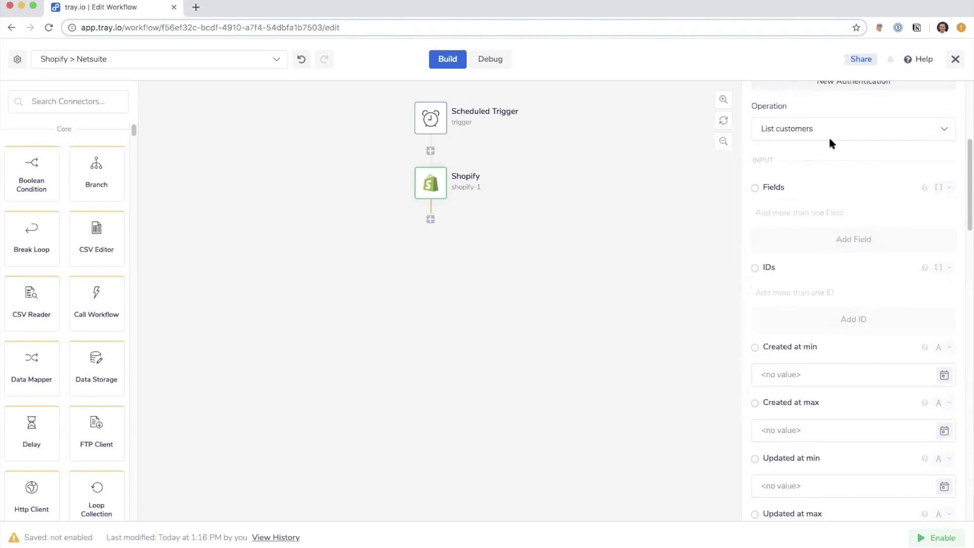
{"action": "scroll", "coordinate": [858, 162], "scroll_direction": "down", "scroll_amount": 1}
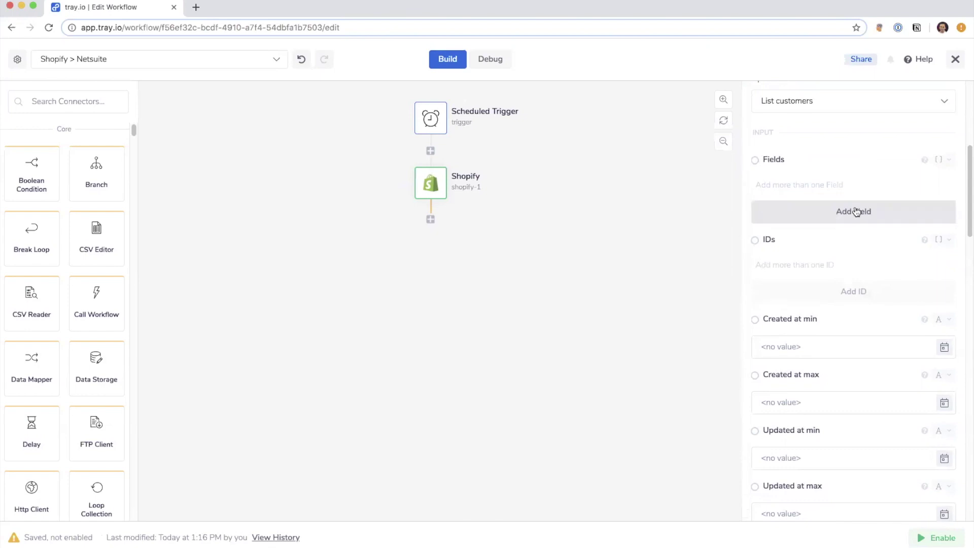
- Examine the List customers operation's input filters and the customer and address fields in its Shopify output
{"action": "scroll", "coordinate": [858, 213], "scroll_direction": "down", "scroll_amount": 2}
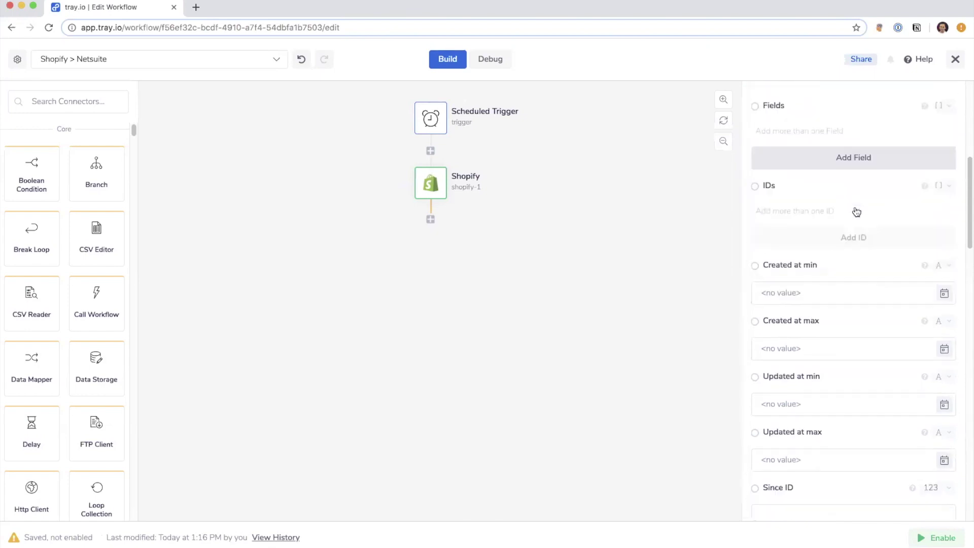
{"action": "scroll", "coordinate": [861, 204], "scroll_direction": "down", "scroll_amount": 3}
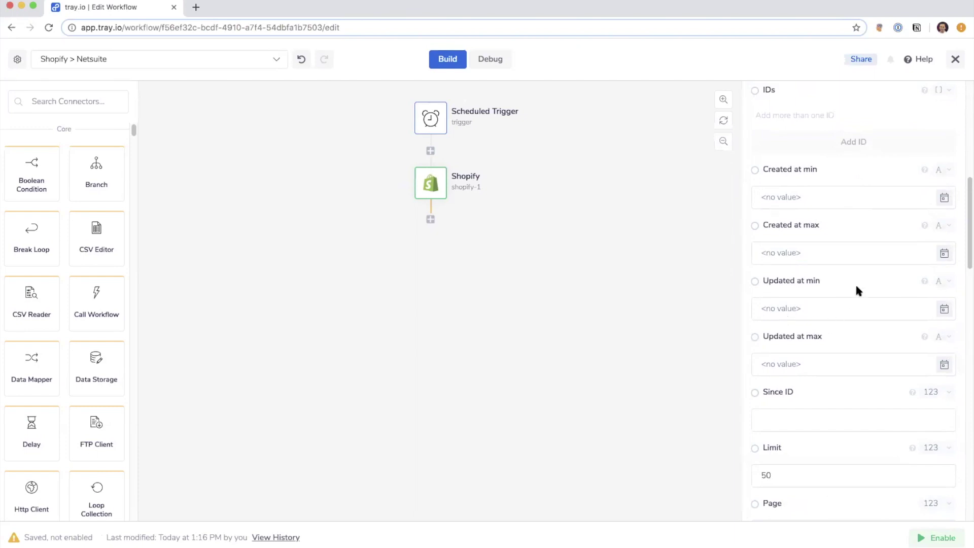
{"action": "scroll", "coordinate": [857, 291], "scroll_direction": "up", "scroll_amount": 8}
{"action": "scroll", "coordinate": [850, 228], "scroll_direction": "down", "scroll_amount": 6}
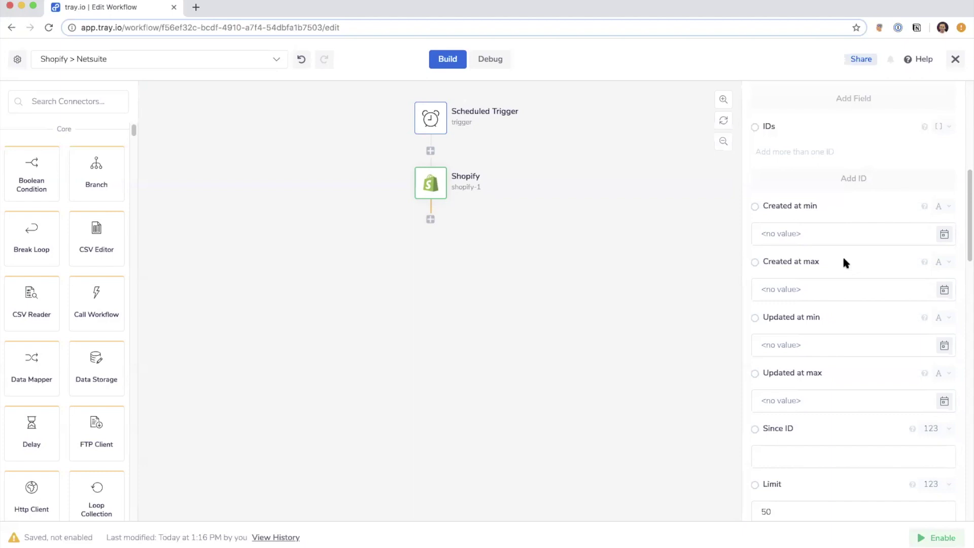
{"action": "scroll", "coordinate": [845, 262], "scroll_direction": "down", "scroll_amount": 8}
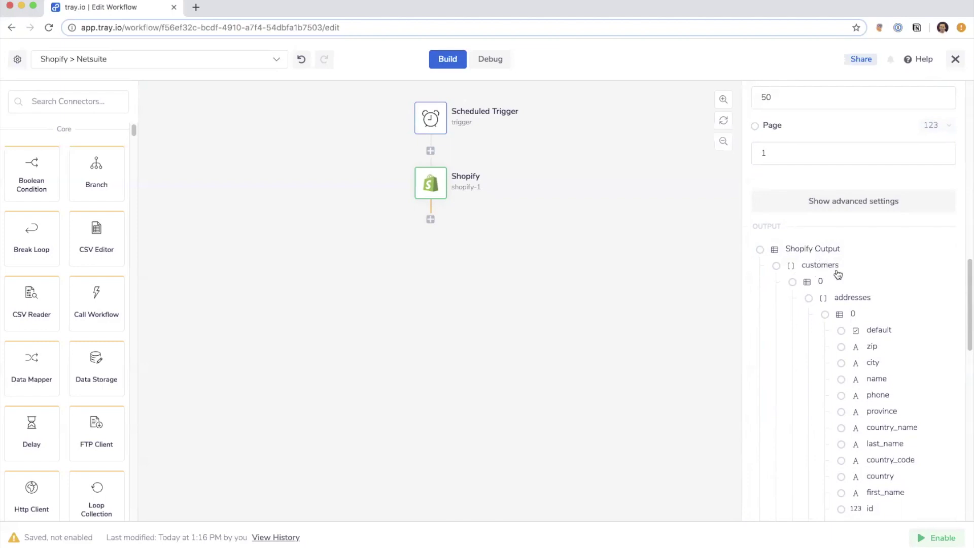
{"action": "scroll", "coordinate": [839, 272], "scroll_direction": "down", "scroll_amount": 2}
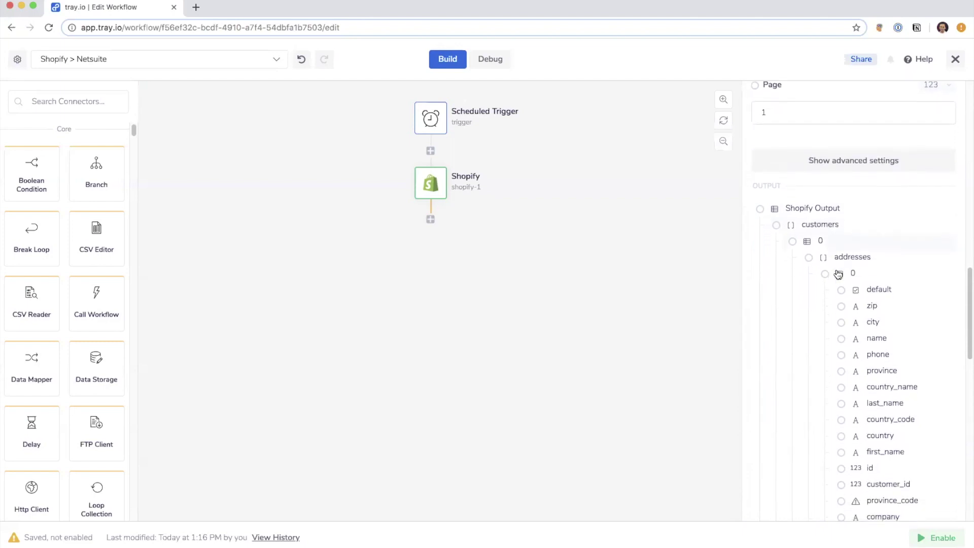
{"action": "scroll", "coordinate": [852, 258], "scroll_direction": "down", "scroll_amount": 10}
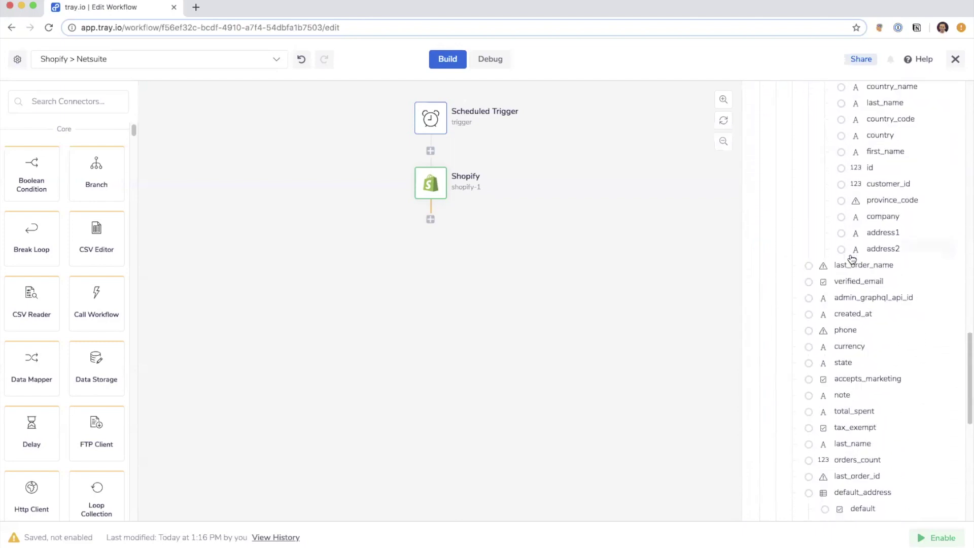
{"action": "scroll", "coordinate": [845, 294], "scroll_direction": "down", "scroll_amount": 5}
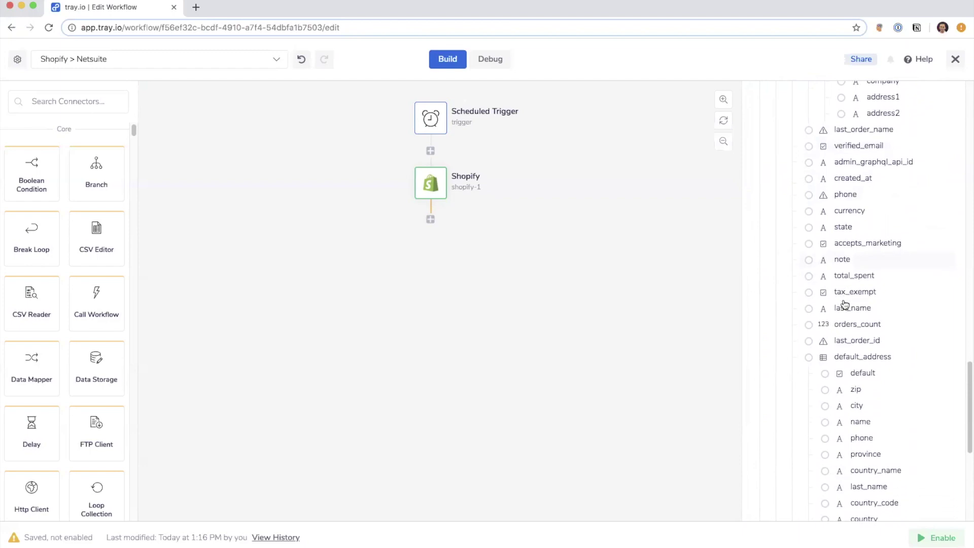
{"action": "mouse_move", "coordinate": [845, 303]}
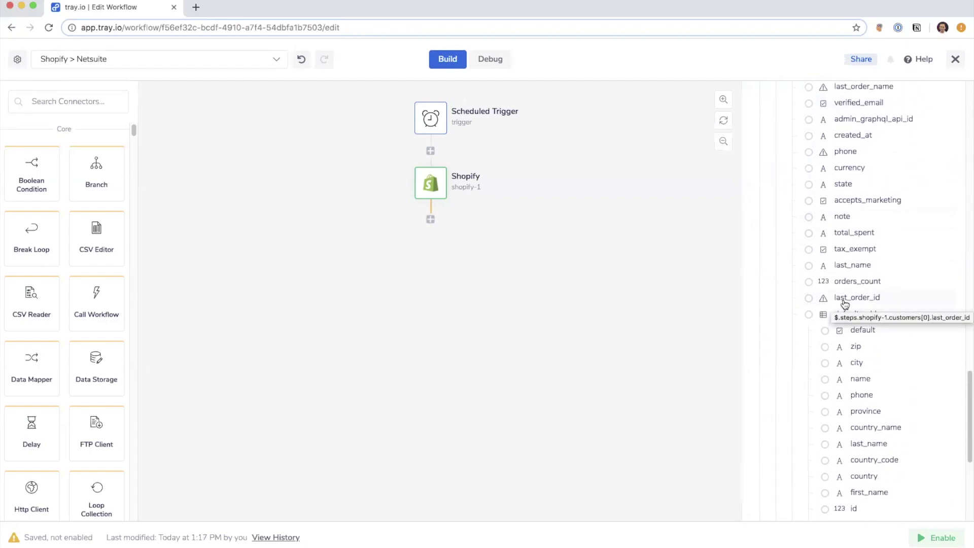
{"action": "scroll", "coordinate": [901, 172], "scroll_direction": "down", "scroll_amount": 2}
{"action": "scroll", "coordinate": [901, 172], "scroll_direction": "down", "scroll_amount": 1}
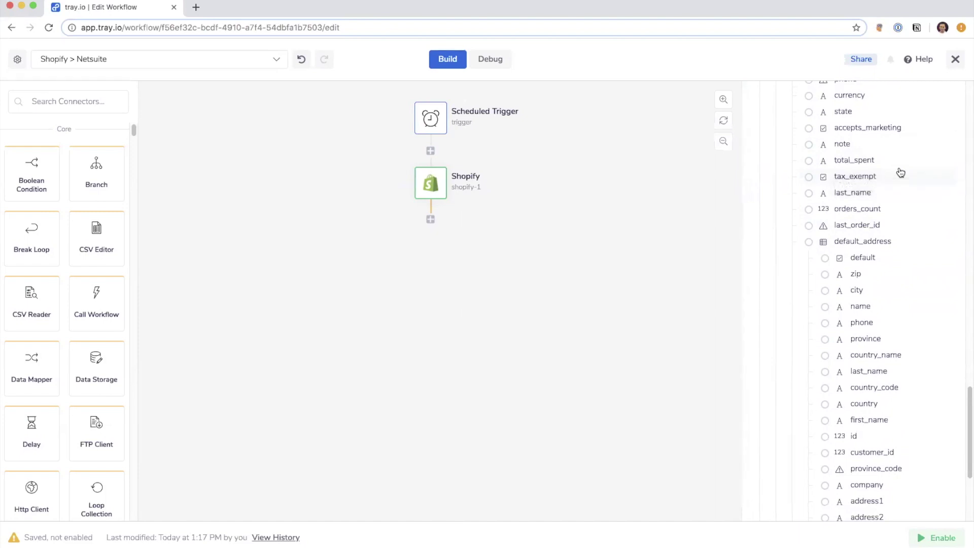
- Rename the Shopify step to "list Customers" and save the new title
{"action": "left_click", "coordinate": [465, 178]}
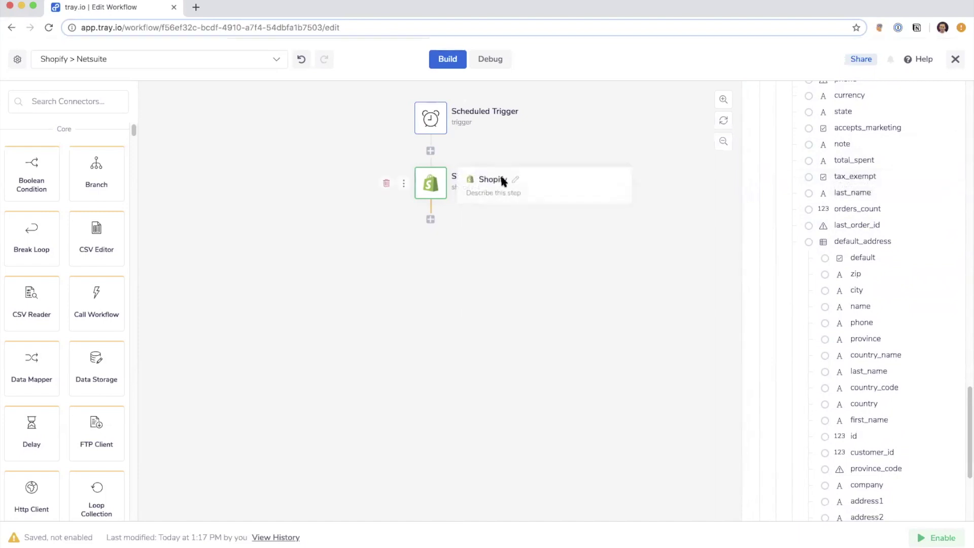
{"action": "type", "text": "list Custom"}
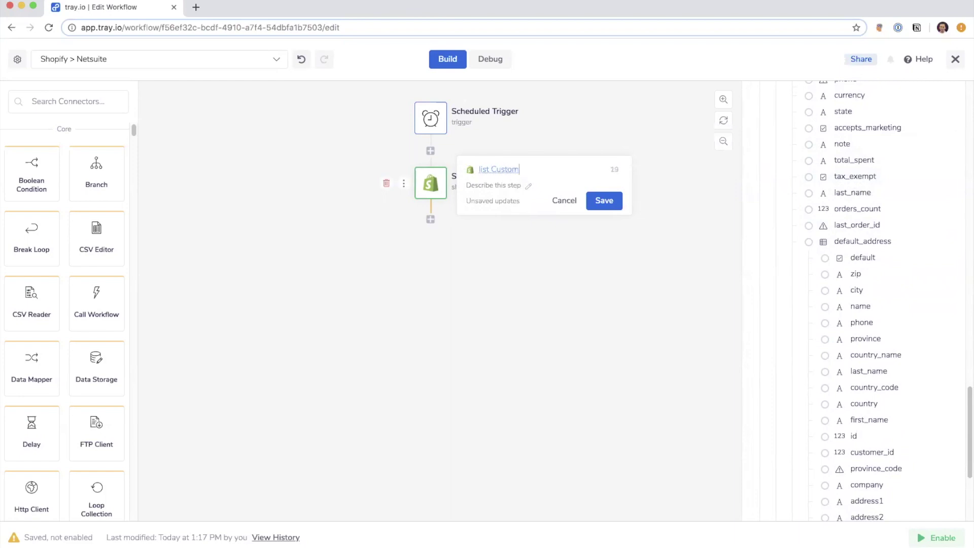
{"action": "type", "text": "ers"}
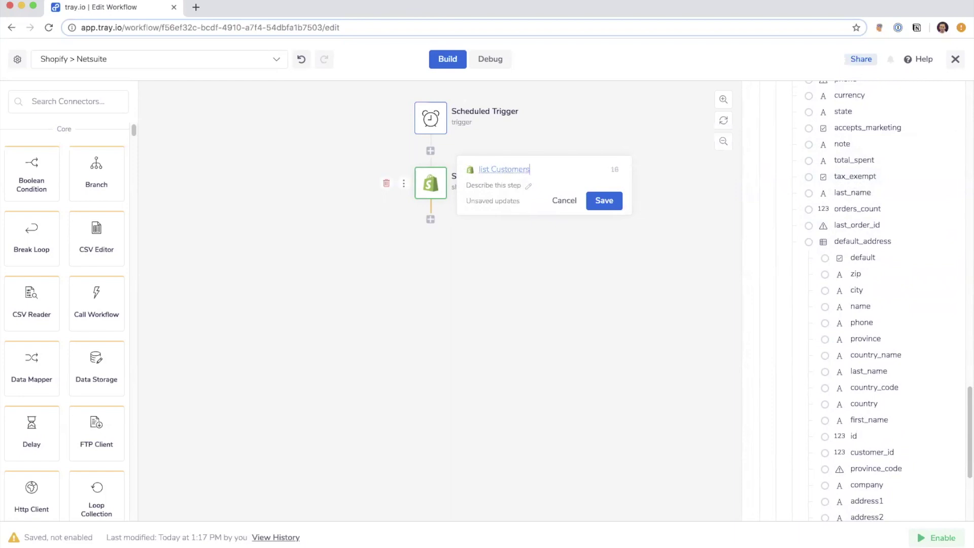
{"action": "left_click", "coordinate": [601, 200]}
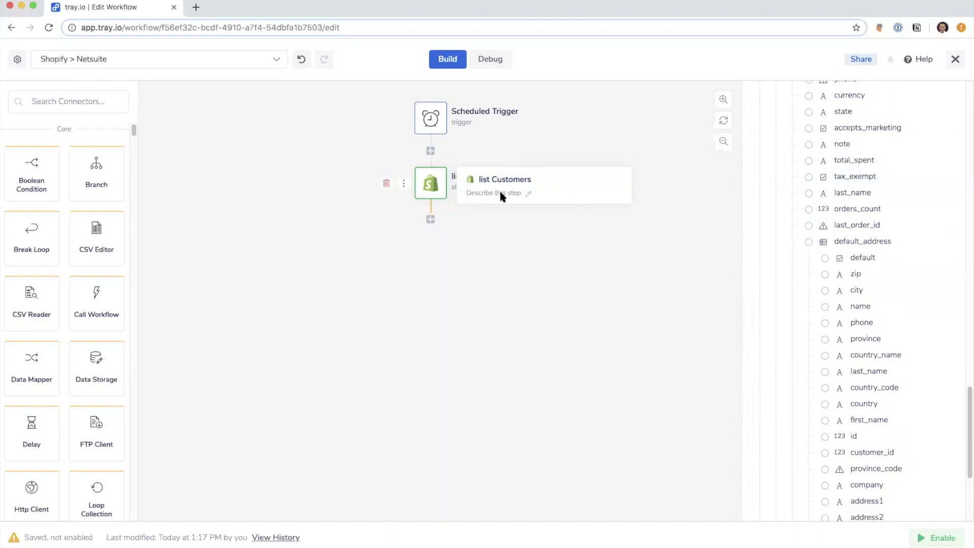
- Add a Loop Collection step directly below the list Customers step
{"action": "scroll", "coordinate": [759, 272], "scroll_direction": "up", "scroll_amount": 15}
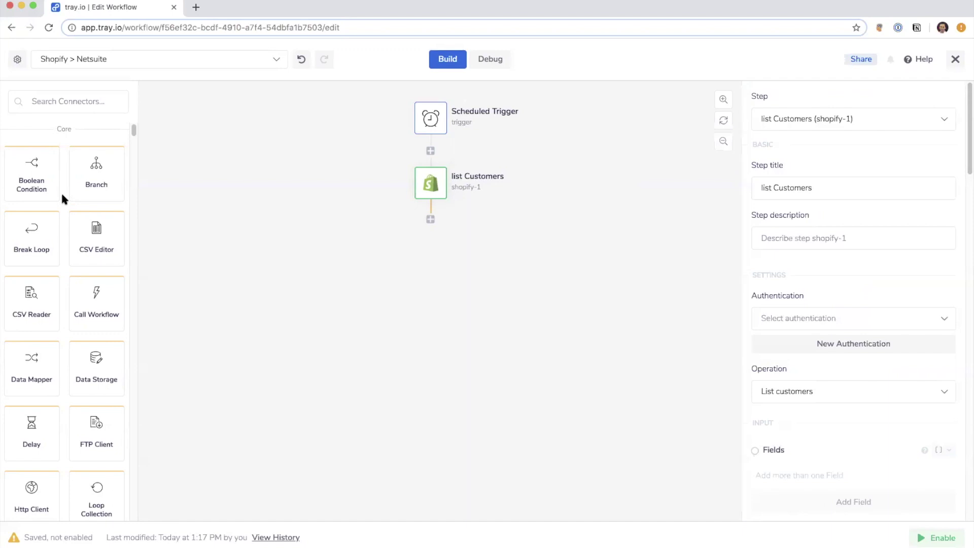
{"action": "scroll", "coordinate": [62, 197], "scroll_direction": "down", "scroll_amount": 5}
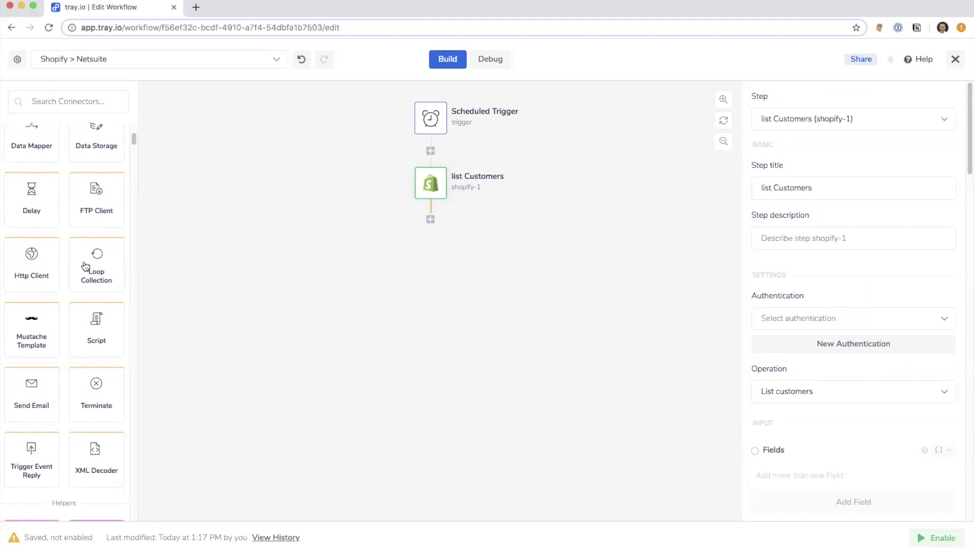
{"action": "left_click_drag", "start_coordinate": [283, 215], "coordinate": [429, 219]}
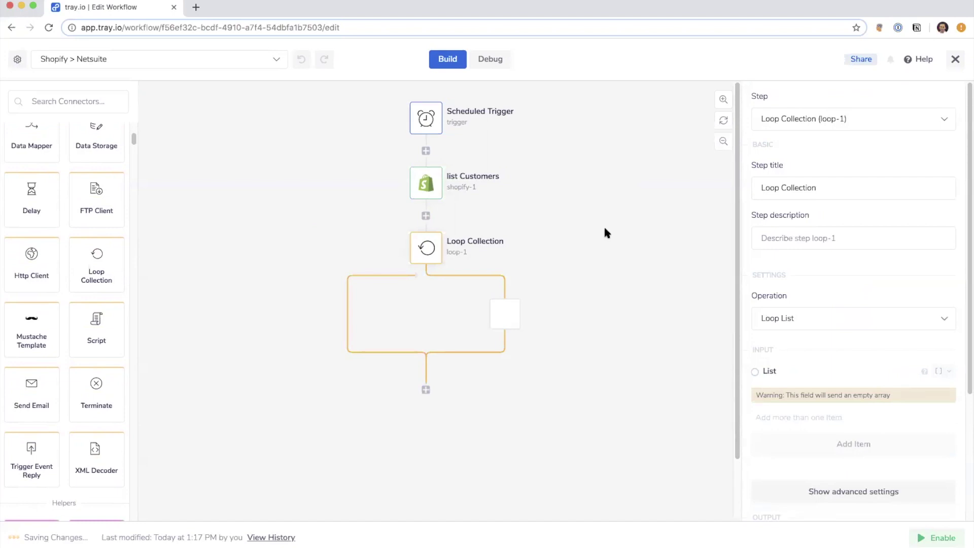
- Map the Loop Collection's List input to the customers array from the list Customers step
{"action": "mouse_move", "coordinate": [433, 183]}
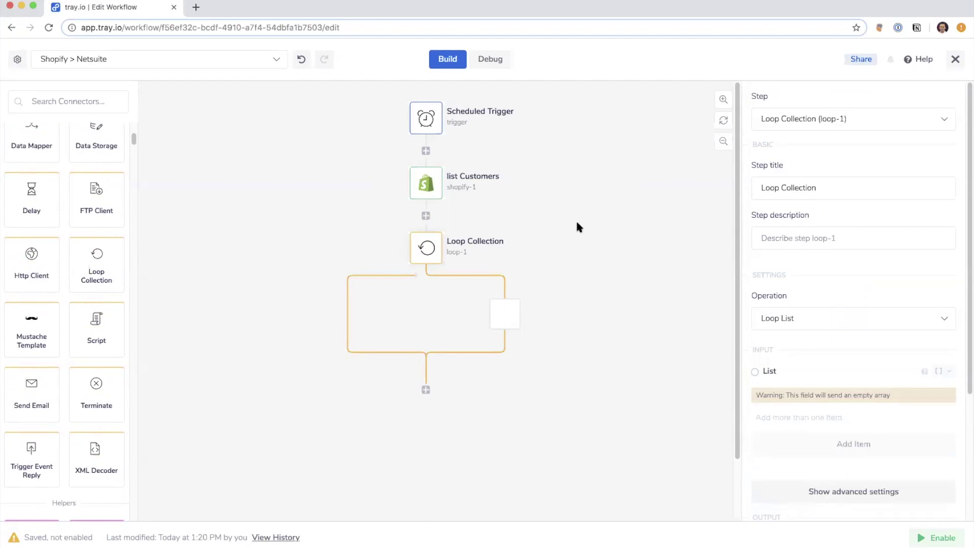
{"action": "scroll", "coordinate": [866, 275], "scroll_direction": "down", "scroll_amount": 5}
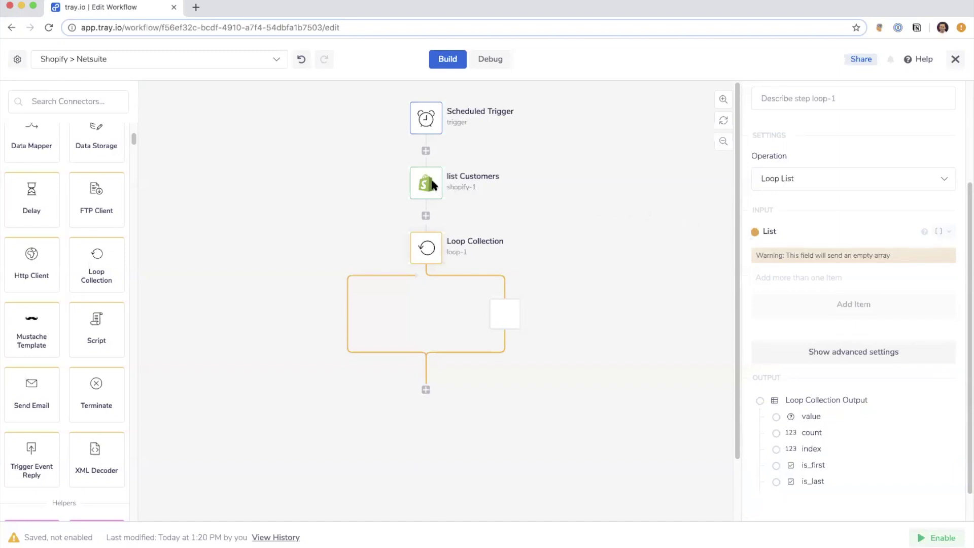
{"action": "left_click_drag", "start_coordinate": [433, 185], "coordinate": [432, 185]}
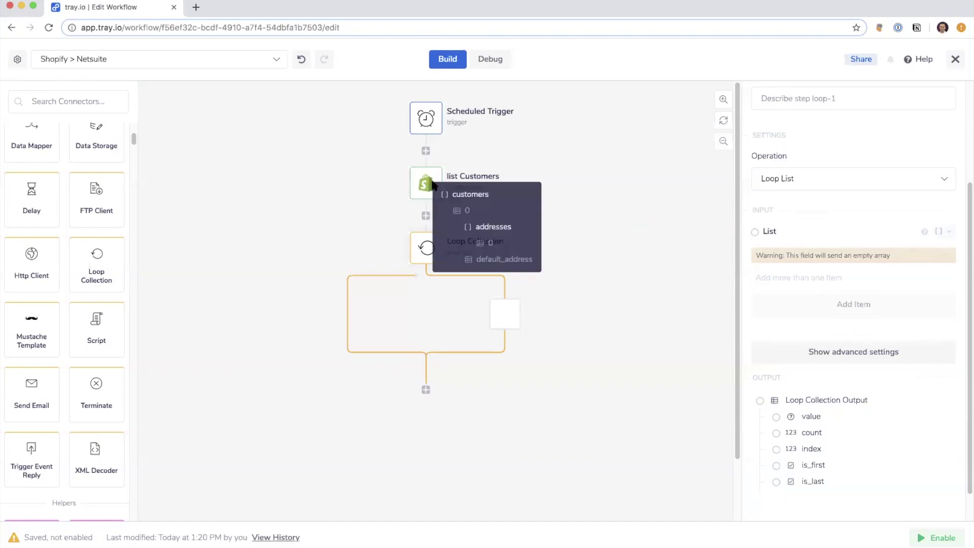
{"action": "left_click", "coordinate": [501, 198]}
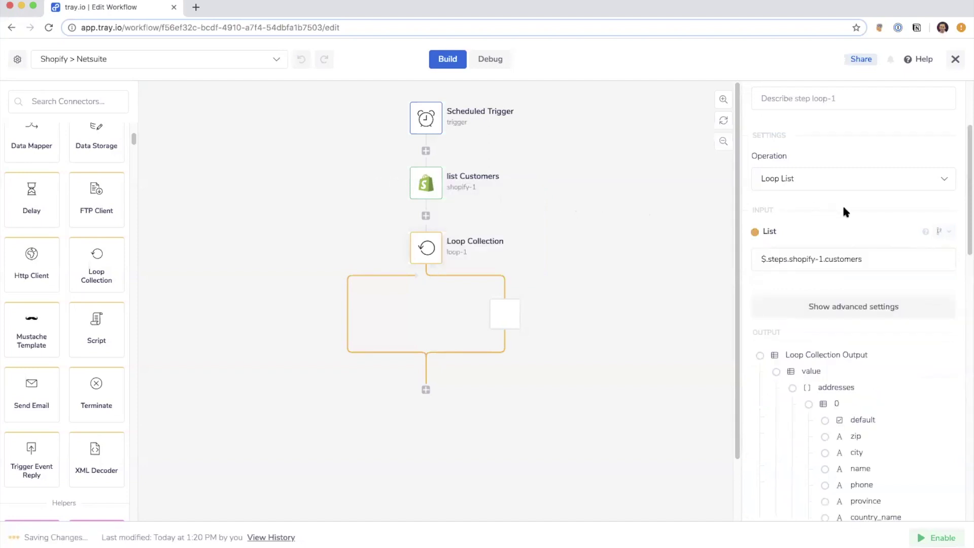
- Examine the Loop Collection's output structure, including the value object and its address and customer fields
{"action": "scroll", "coordinate": [843, 204], "scroll_direction": "down", "scroll_amount": 2}
{"action": "scroll", "coordinate": [842, 203], "scroll_direction": "down", "scroll_amount": 1}
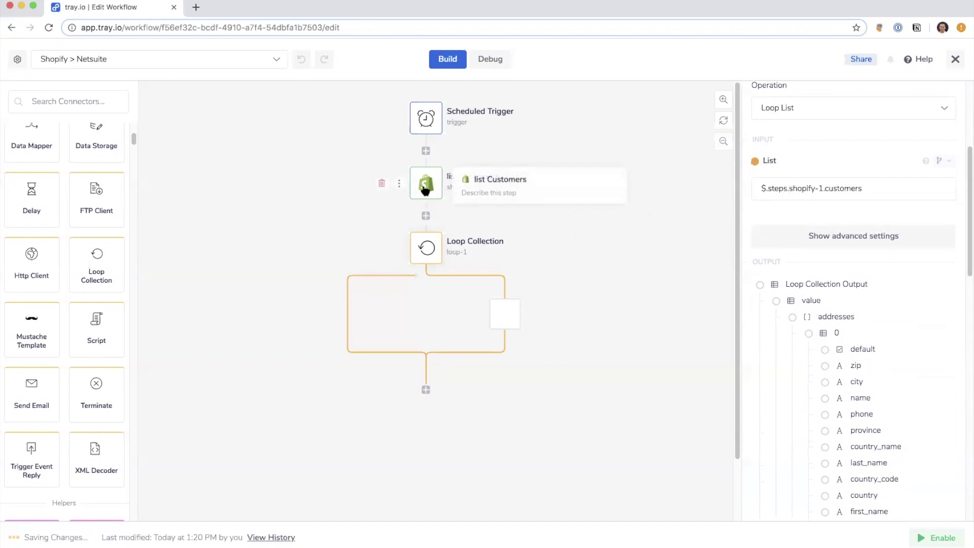
{"action": "scroll", "coordinate": [836, 268], "scroll_direction": "down", "scroll_amount": 2}
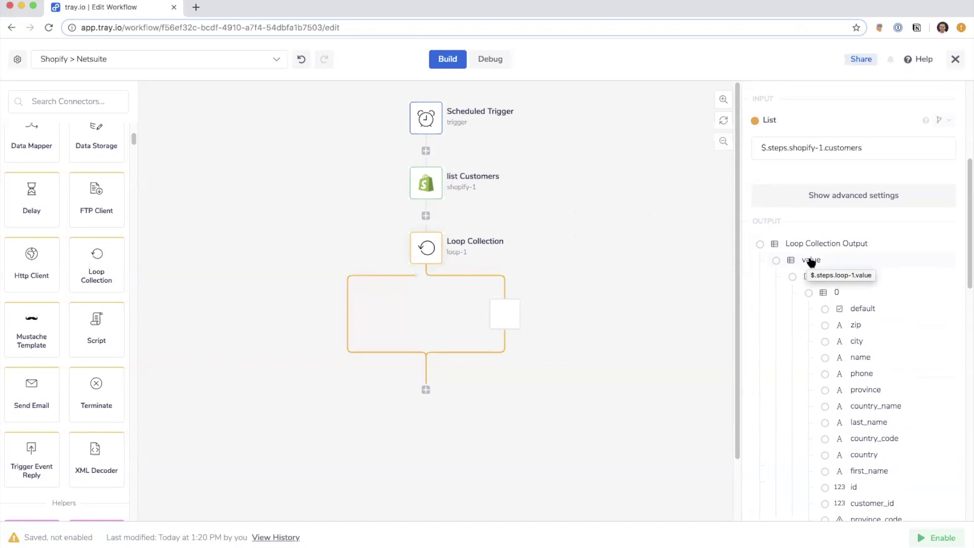
{"action": "scroll", "coordinate": [864, 267], "scroll_direction": "down", "scroll_amount": 3}
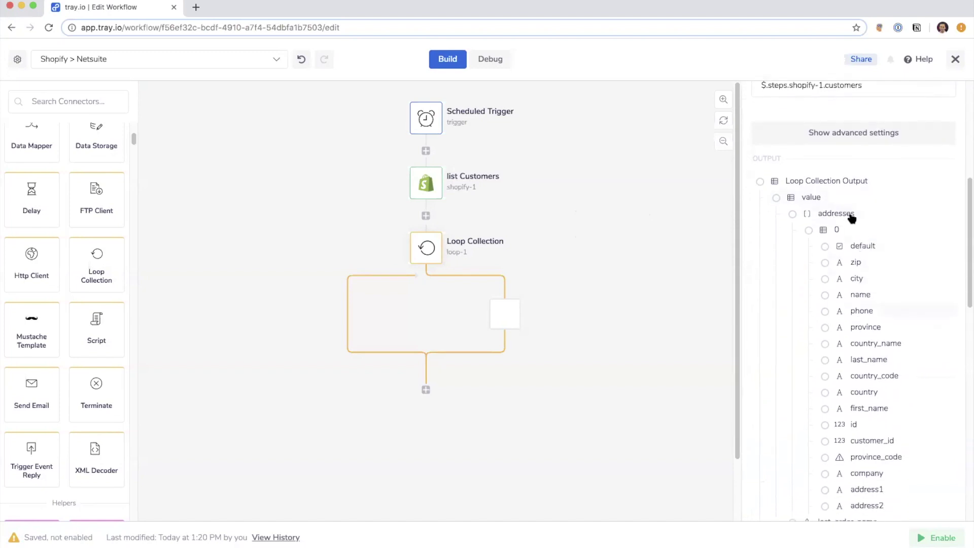
{"action": "scroll", "coordinate": [852, 213], "scroll_direction": "down", "scroll_amount": 10}
{"action": "scroll", "coordinate": [851, 200], "scroll_direction": "down", "scroll_amount": 4}
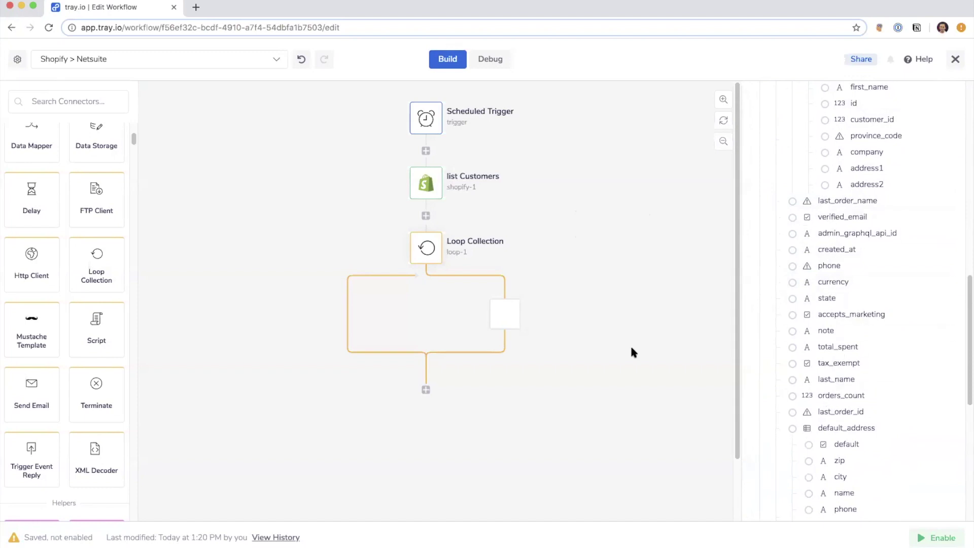
{"action": "scroll", "coordinate": [76, 304], "scroll_direction": "up", "scroll_amount": 8}
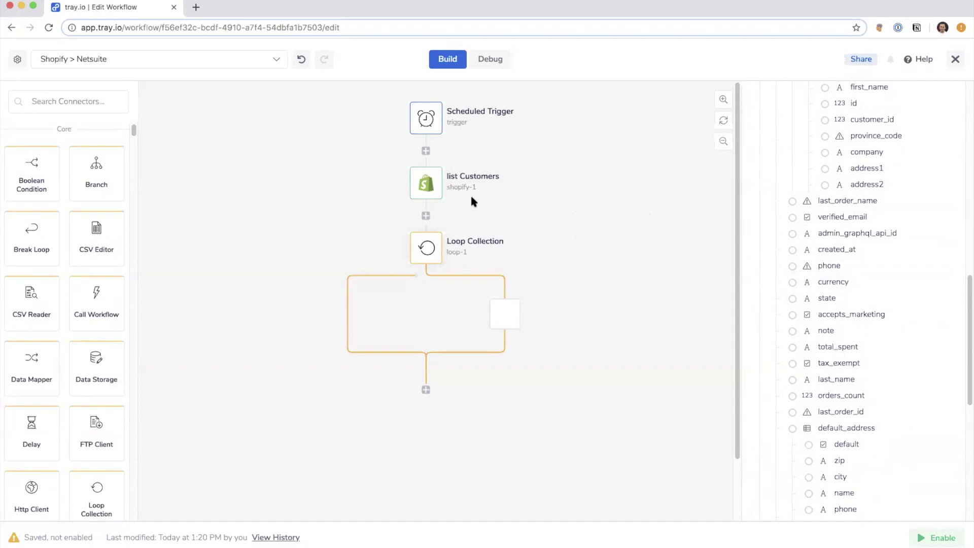
- Rename the Loop Collection step to "Loop Customers" and save the new title
{"action": "left_click", "coordinate": [496, 243]}
{"action": "double_click", "coordinate": [510, 244]}
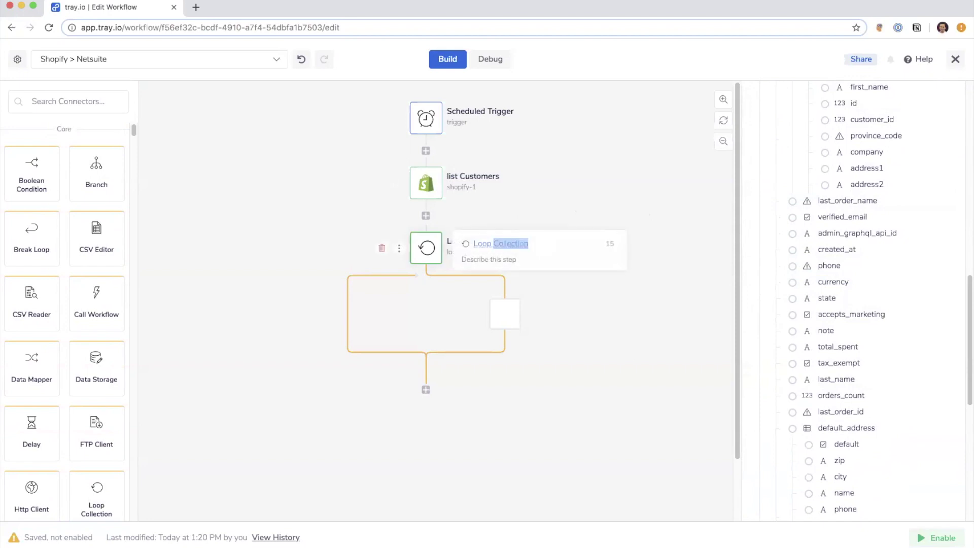
{"action": "type", "text": "Customers"}
{"action": "left_click", "coordinate": [619, 272]}
{"action": "left_click", "coordinate": [483, 245]}
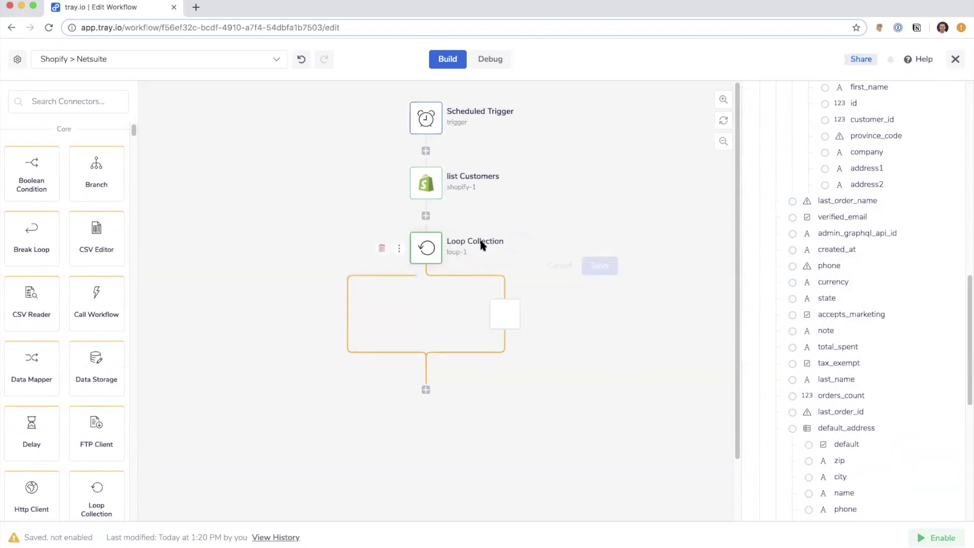
{"action": "left_click", "coordinate": [600, 266]}
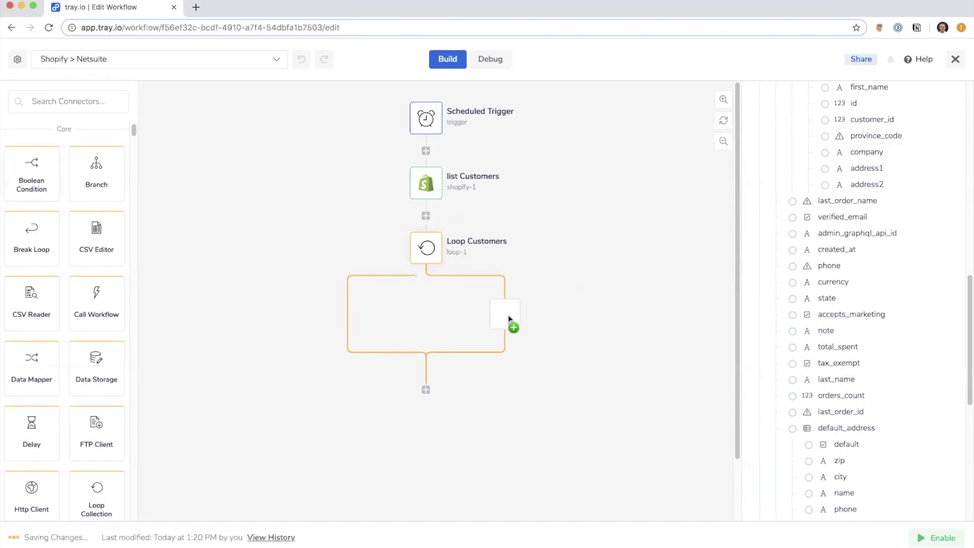
- Add a Boolean Condition step inside the Loop Customers loop and bring its condition inputs into view
{"action": "left_click_drag", "start_coordinate": [508, 319], "coordinate": [507, 319]}
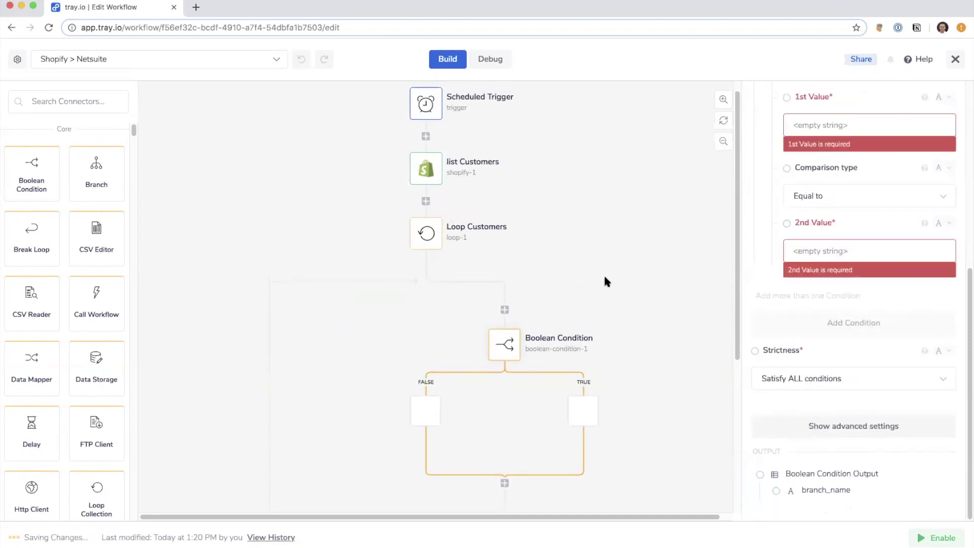
{"action": "scroll", "coordinate": [776, 287], "scroll_direction": "up", "scroll_amount": 5}
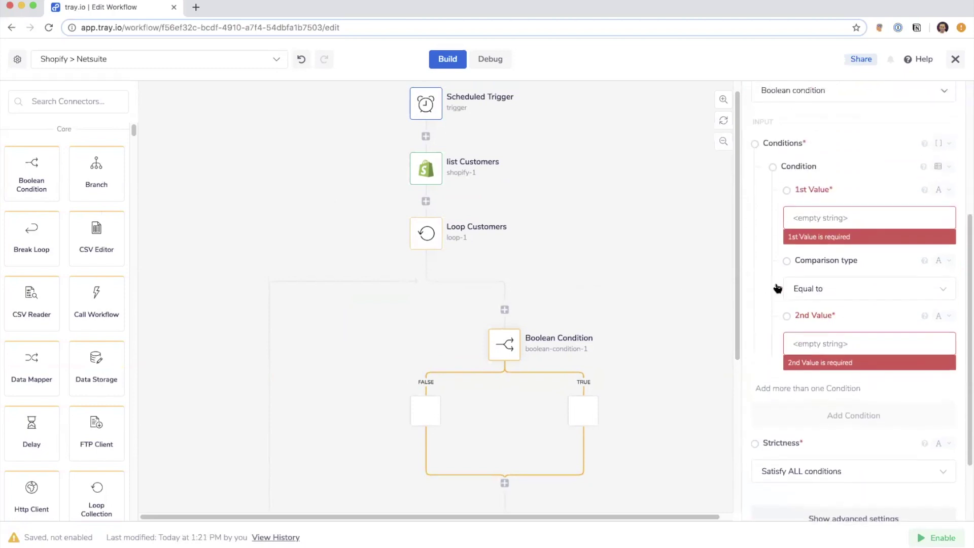
{"action": "scroll", "coordinate": [789, 234], "scroll_direction": "up", "scroll_amount": 1}
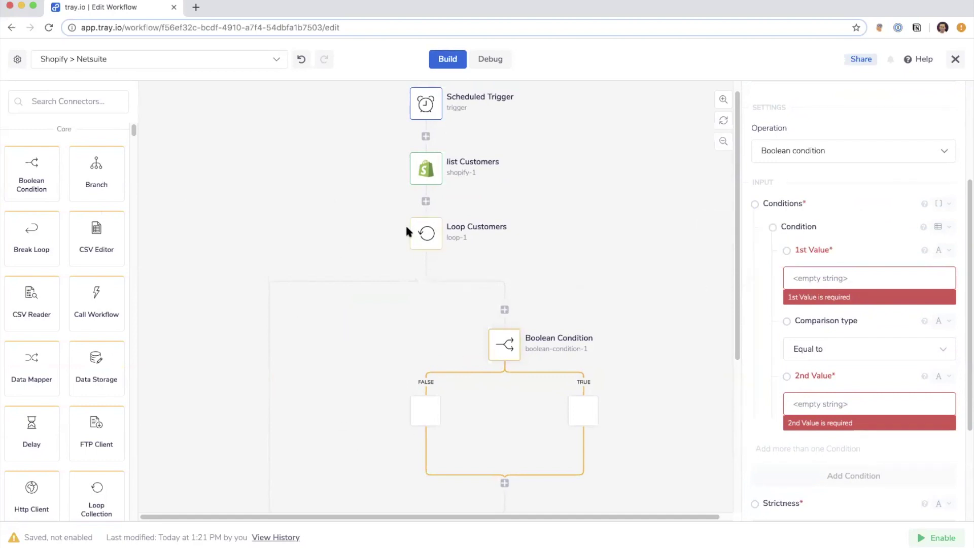
{"action": "left_click_drag", "start_coordinate": [507, 341], "coordinate": [508, 349]}
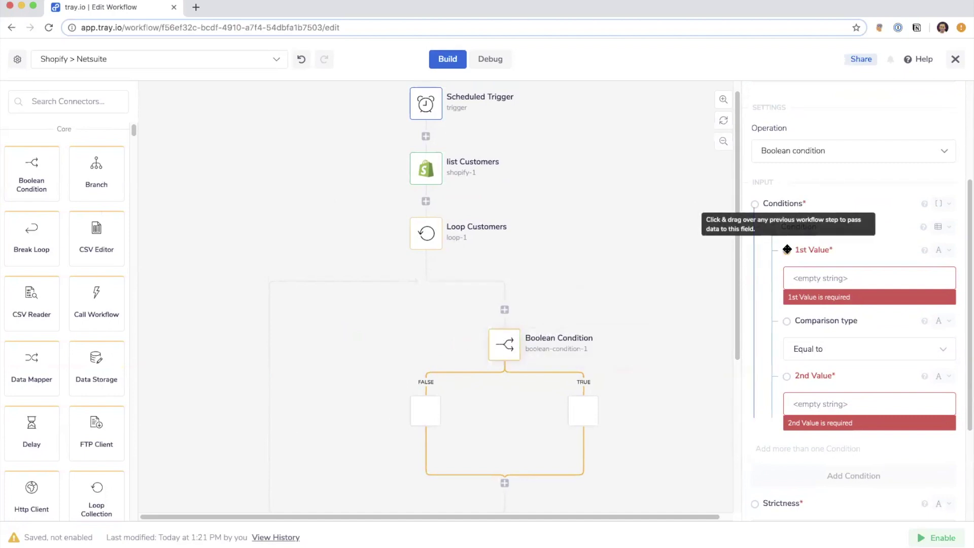
- Map the condition's 1st Value to the note field of the Loop Customers output, $.steps.loop-1.value.note
{"action": "left_click_drag", "start_coordinate": [770, 251], "coordinate": [863, 278]}
{"action": "scroll", "coordinate": [508, 281], "scroll_direction": "down", "scroll_amount": 5}
{"action": "scroll", "coordinate": [847, 311], "scroll_direction": "down", "scroll_amount": 1}
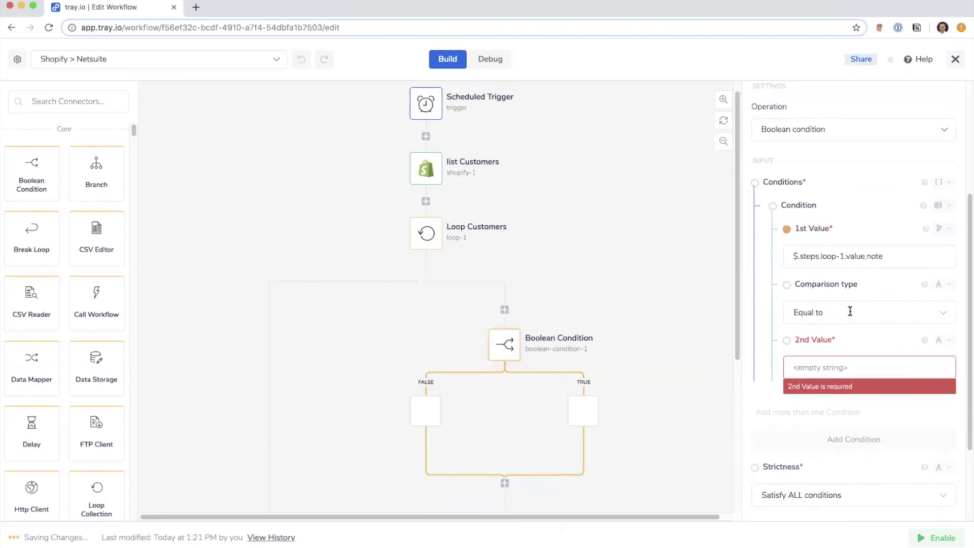
- Review the condition's comparison types, keep Equal to, and set the 2nd Value to "this"
{"action": "left_click", "coordinate": [846, 312]}
{"action": "scroll", "coordinate": [857, 361], "scroll_direction": "down", "scroll_amount": 1}
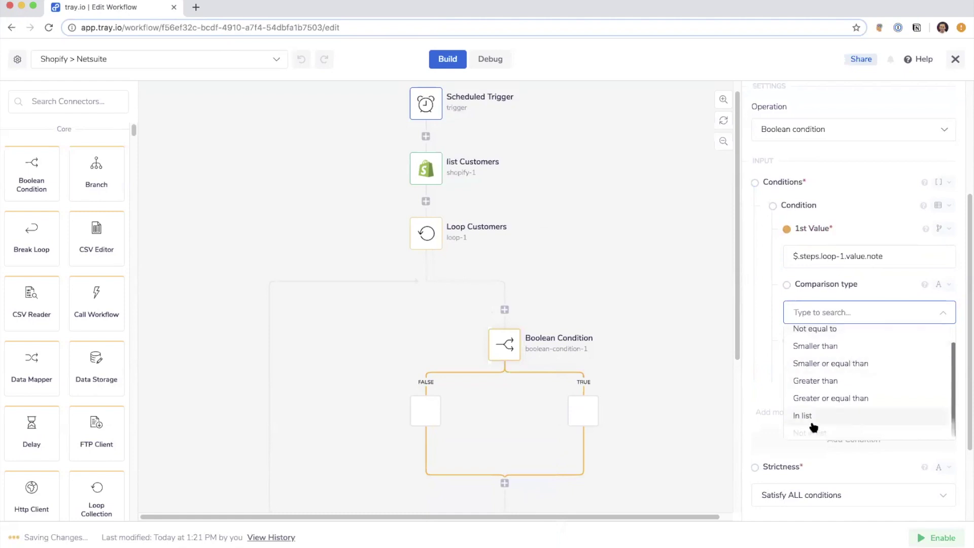
{"action": "left_click", "coordinate": [767, 411]}
{"action": "left_click", "coordinate": [821, 367]}
{"action": "type", "text": "this"}
{"action": "left_click", "coordinate": [605, 404]}
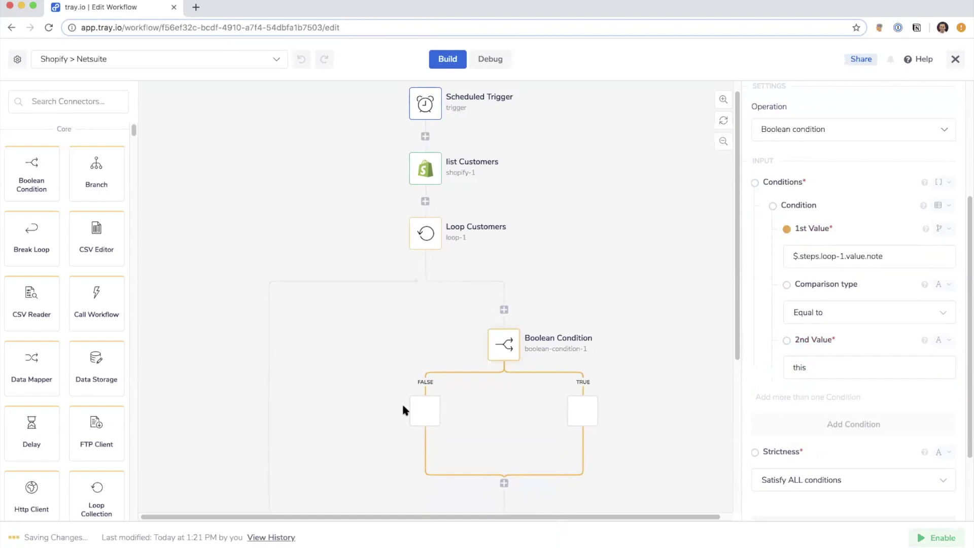
- Add a NetSuite step to the TRUE branch of the Boolean Condition and clear the connector search
{"action": "left_click", "coordinate": [95, 102]}
{"action": "type", "text": "net"}
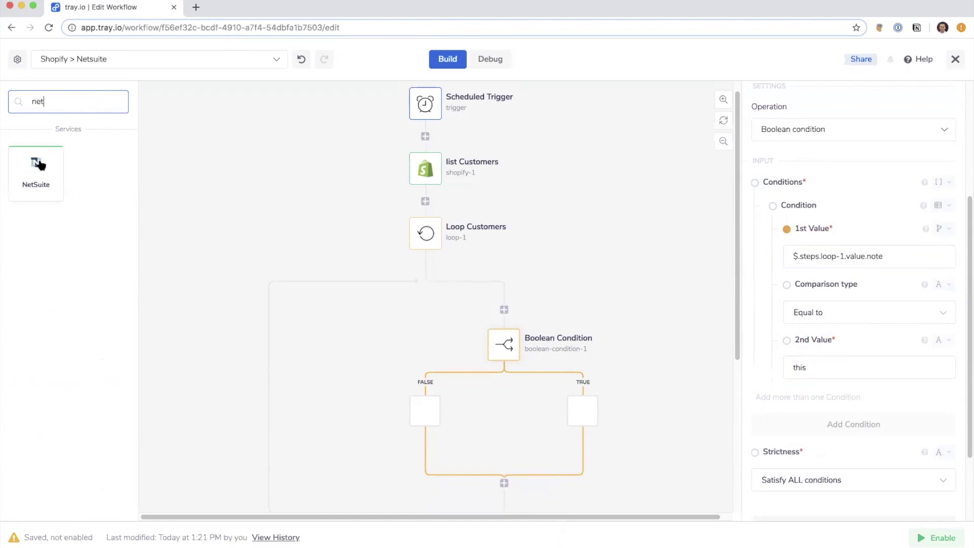
{"action": "left_click_drag", "start_coordinate": [40, 165], "coordinate": [583, 409]}
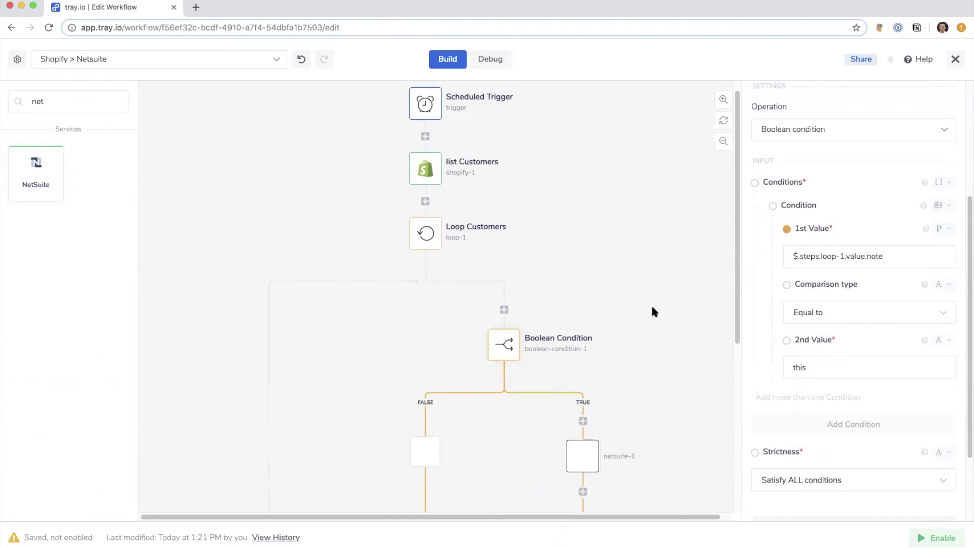
{"action": "double_click", "coordinate": [76, 102]}
{"action": "key", "text": "BackSpace"}
{"action": "scroll", "coordinate": [863, 303], "scroll_direction": "up", "scroll_amount": 1}
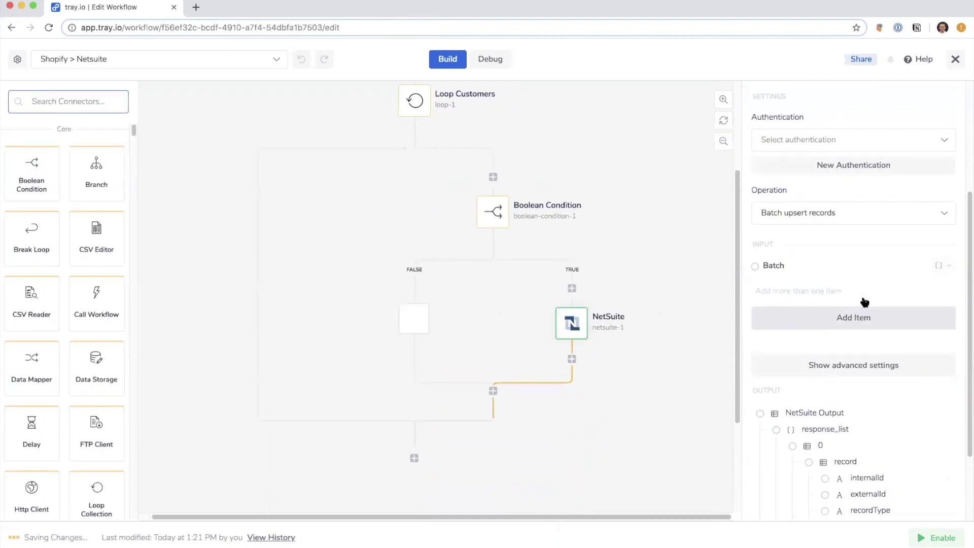
- Set the NetSuite step's operation to Add record and its record Type to Customer
{"action": "scroll", "coordinate": [864, 302], "scroll_direction": "up", "scroll_amount": 1}
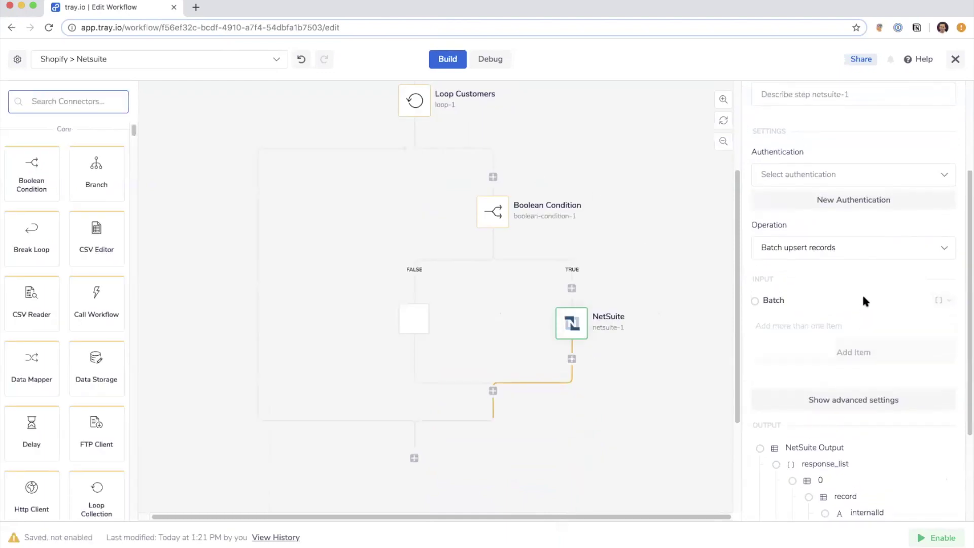
{"action": "scroll", "coordinate": [865, 301], "scroll_direction": "up", "scroll_amount": 1}
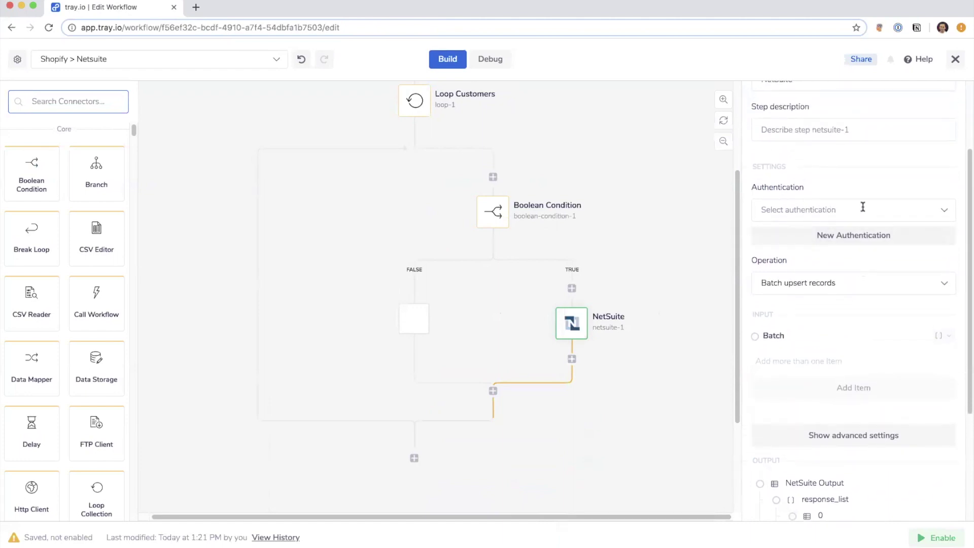
{"action": "left_click", "coordinate": [842, 282]}
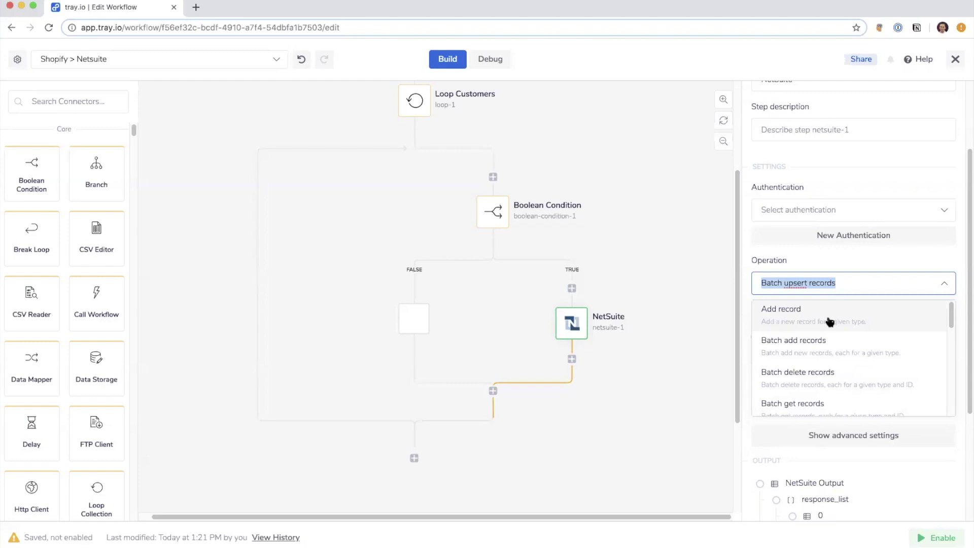
{"action": "scroll", "coordinate": [827, 322], "scroll_direction": "down", "scroll_amount": 10}
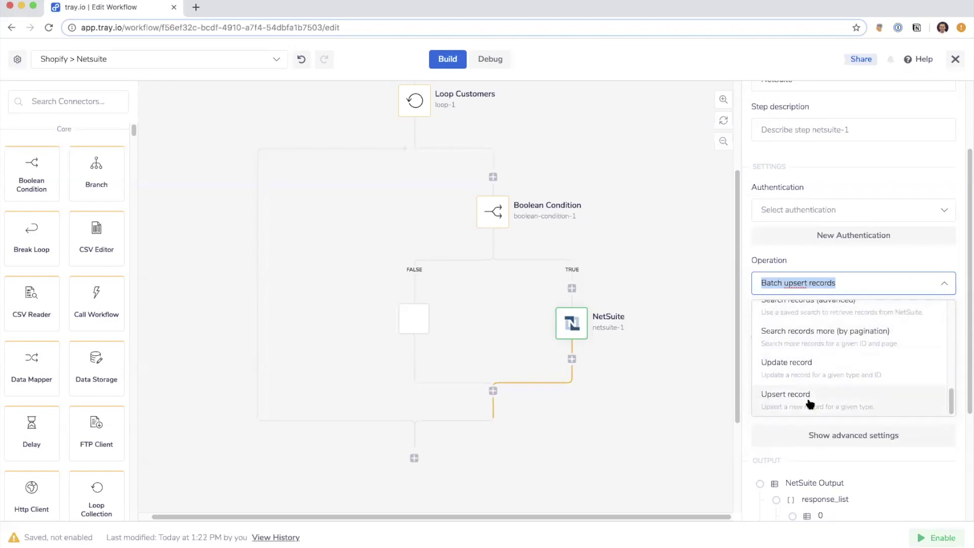
{"action": "scroll", "coordinate": [840, 376], "scroll_direction": "up", "scroll_amount": 10}
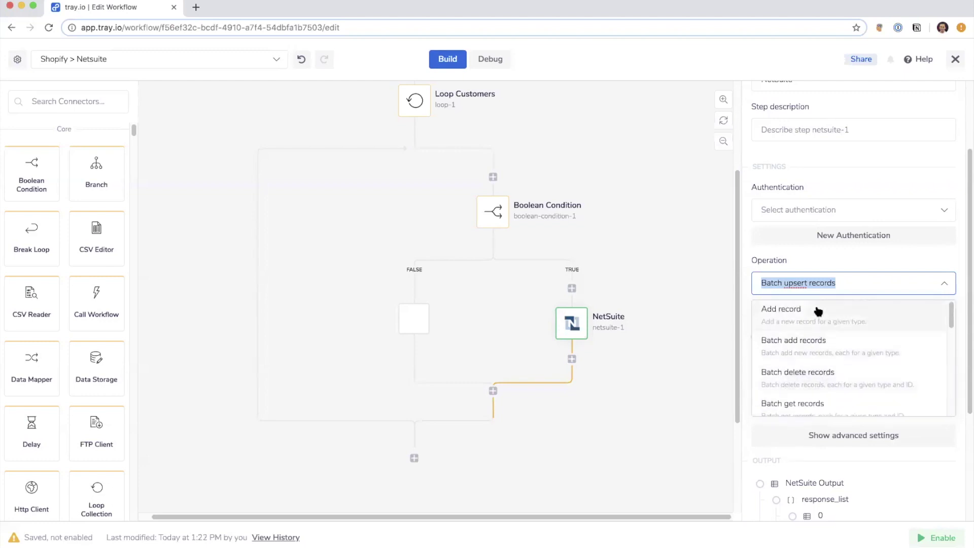
{"action": "left_click", "coordinate": [819, 307]}
{"action": "scroll", "coordinate": [844, 240], "scroll_direction": "down", "scroll_amount": 3}
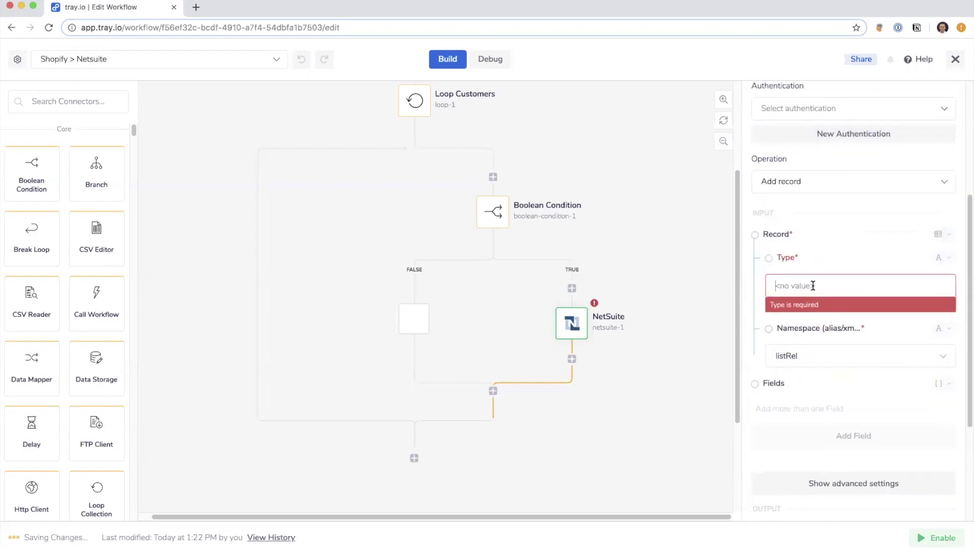
{"action": "left_click", "coordinate": [813, 285]}
{"action": "type", "text": "Customer"}
- Add two fields to the NetSuite customer record, named Name and address
{"action": "scroll", "coordinate": [842, 269], "scroll_direction": "down", "scroll_amount": 3}
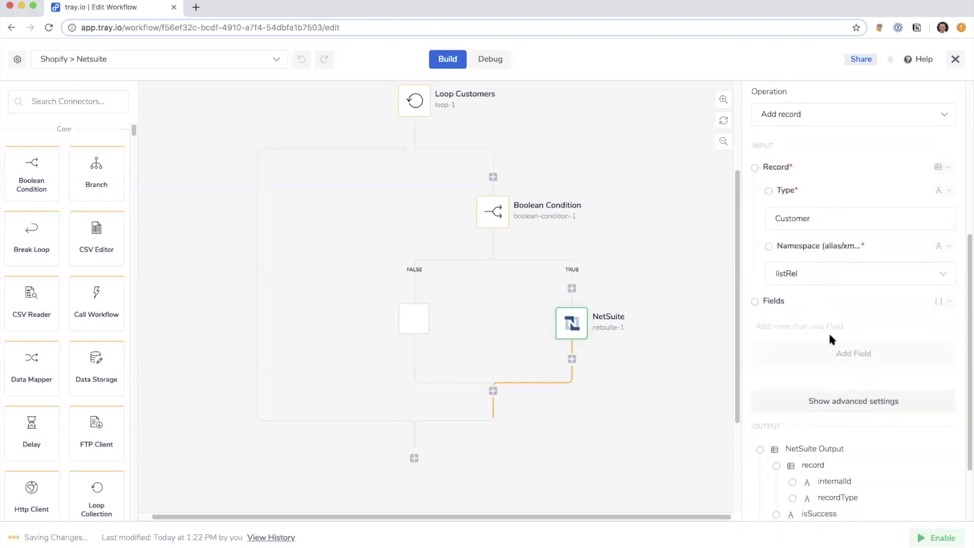
{"action": "left_click", "coordinate": [830, 353]}
{"action": "scroll", "coordinate": [830, 322], "scroll_direction": "down", "scroll_amount": 2}
{"action": "type", "text": "Name"}
{"action": "left_click", "coordinate": [868, 274]}
{"action": "scroll", "coordinate": [863, 284], "scroll_direction": "down", "scroll_amount": 2}
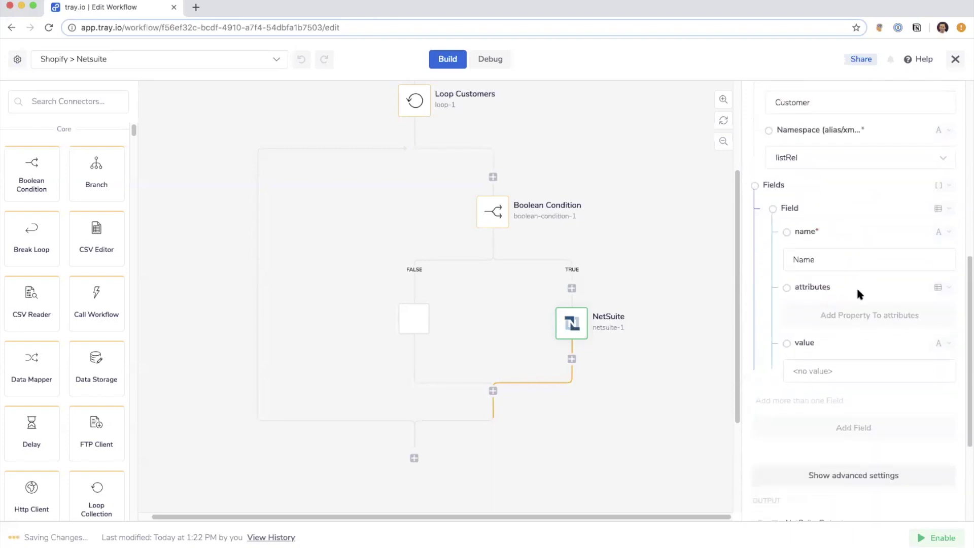
{"action": "left_click", "coordinate": [829, 427]}
{"action": "type", "text": "address"}
{"action": "left_click", "coordinate": [845, 417]}
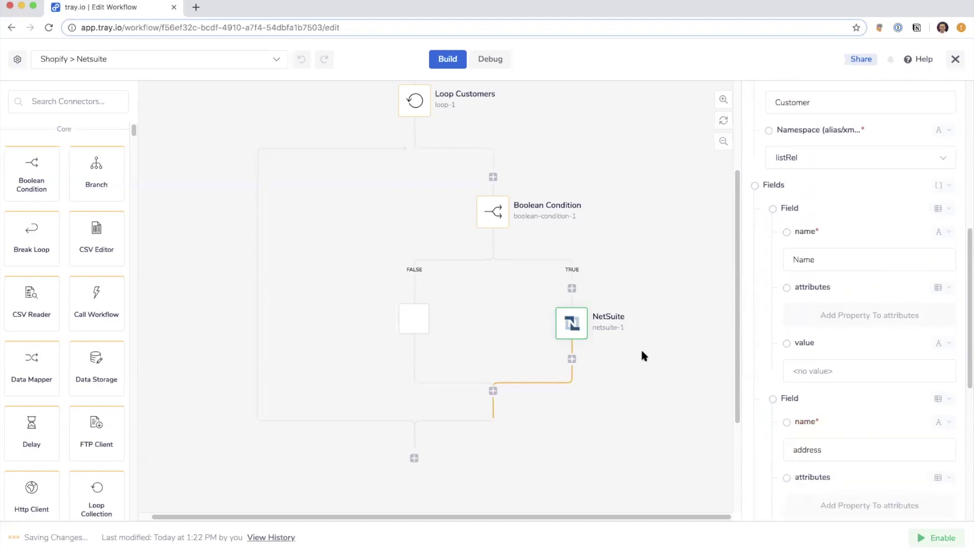
- Rename the NetSuite step to "create Customer" and save the new title
{"action": "left_click", "coordinate": [620, 318]}
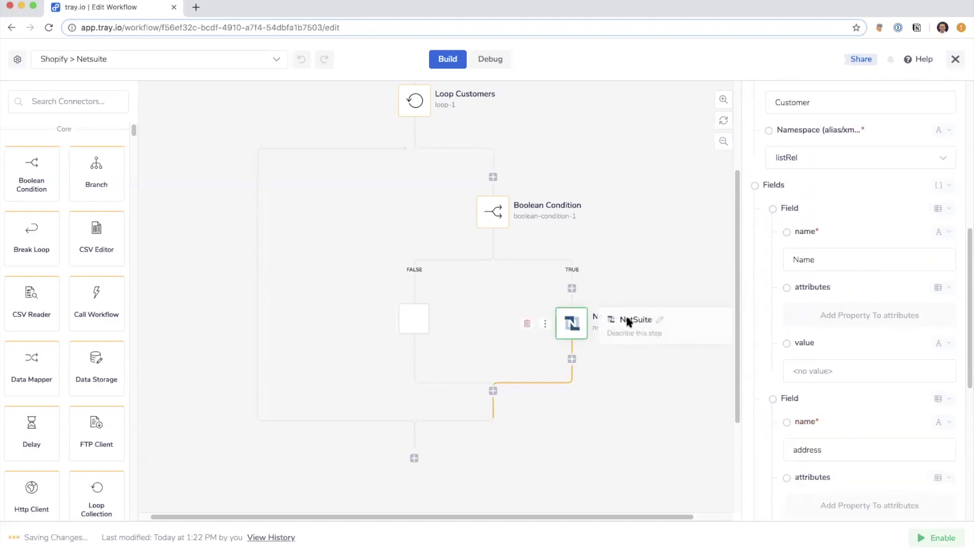
{"action": "type", "text": "create Customer"}
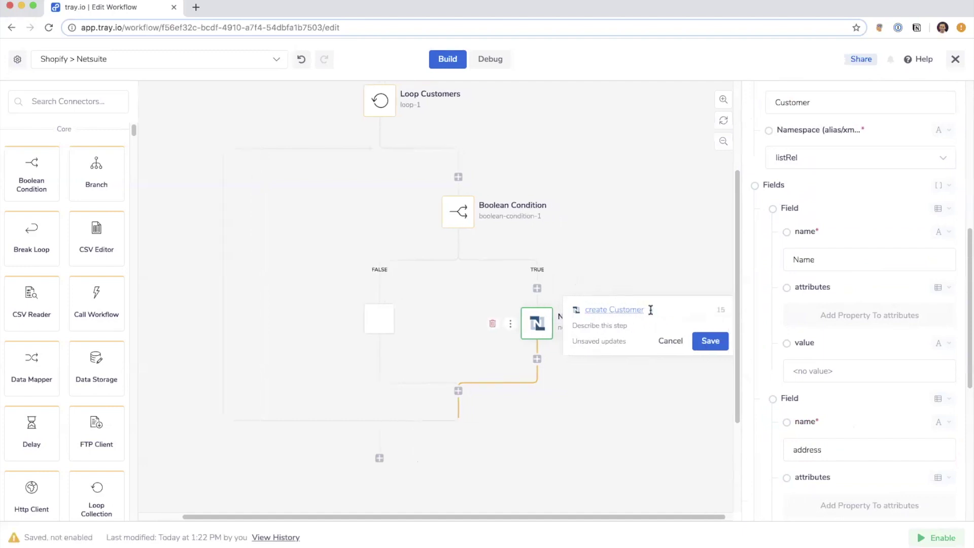
{"action": "left_click", "coordinate": [709, 341]}
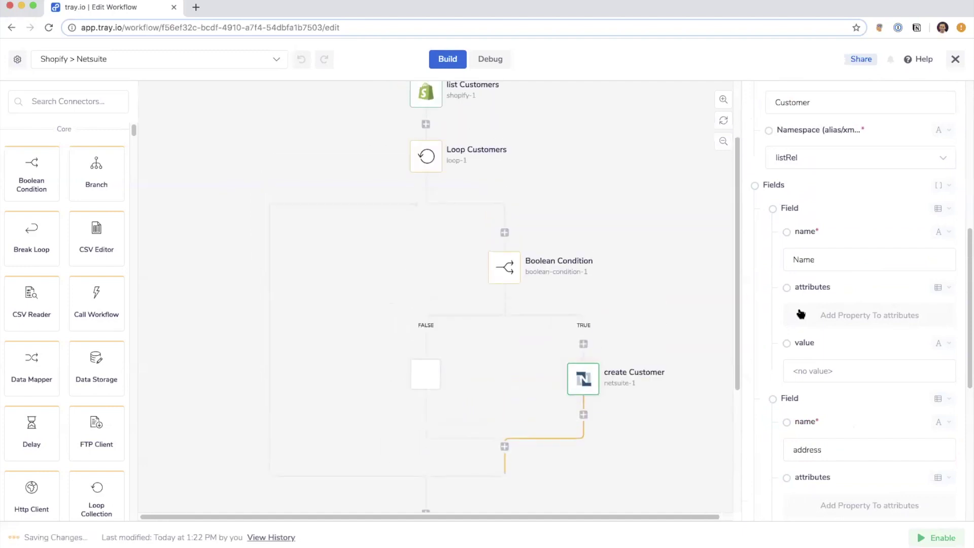
- Map the Name field's value to last_name from the Loop Customers output, $.steps.loop-1.value.last_name
{"action": "scroll", "coordinate": [799, 311], "scroll_direction": "up", "scroll_amount": 1}
{"action": "scroll", "coordinate": [698, 313], "scroll_direction": "up", "scroll_amount": 2}
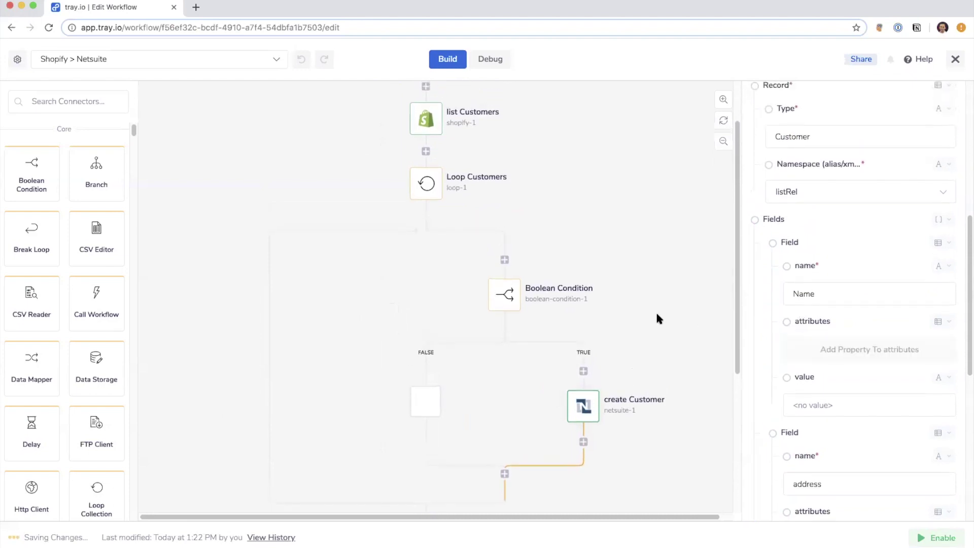
{"action": "scroll", "coordinate": [656, 314], "scroll_direction": "down", "scroll_amount": 2}
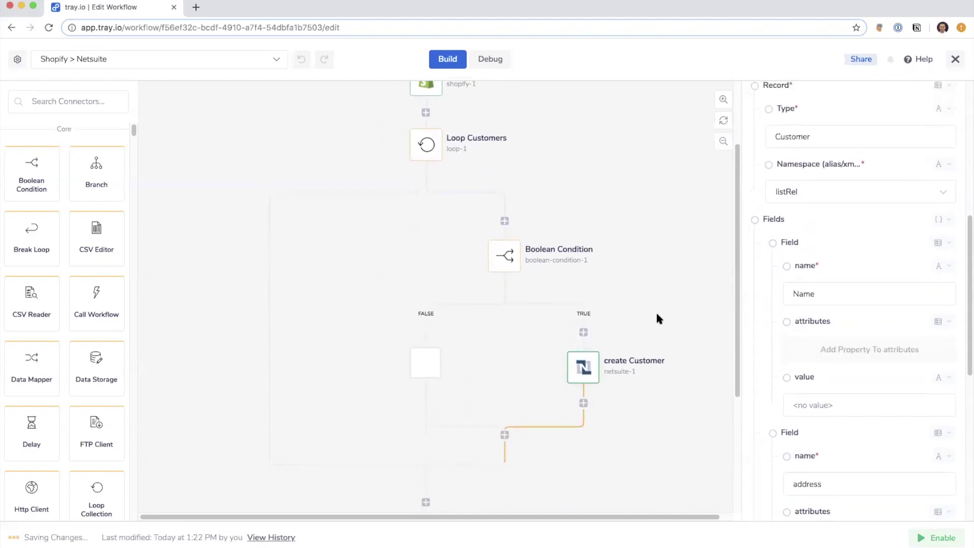
{"action": "scroll", "coordinate": [870, 296], "scroll_direction": "down", "scroll_amount": 2}
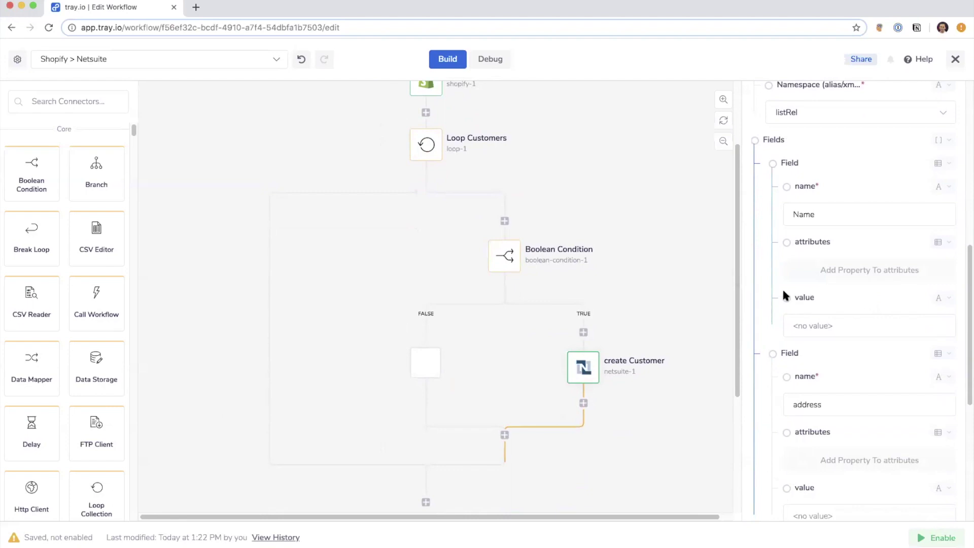
{"action": "left_click", "coordinate": [786, 296]}
{"action": "left_click", "coordinate": [426, 146]}
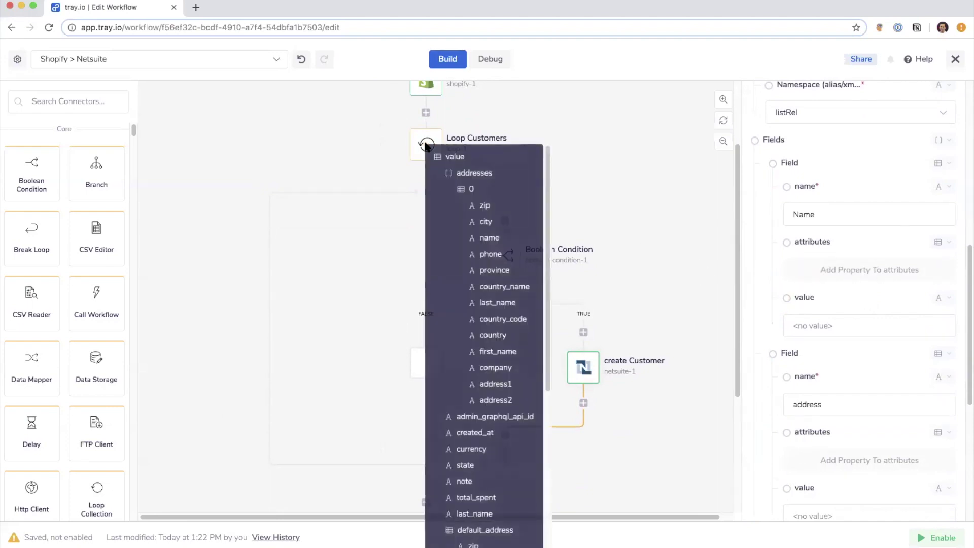
{"action": "scroll", "coordinate": [468, 366], "scroll_direction": "down", "scroll_amount": 1}
{"action": "scroll", "coordinate": [468, 365], "scroll_direction": "down", "scroll_amount": 4}
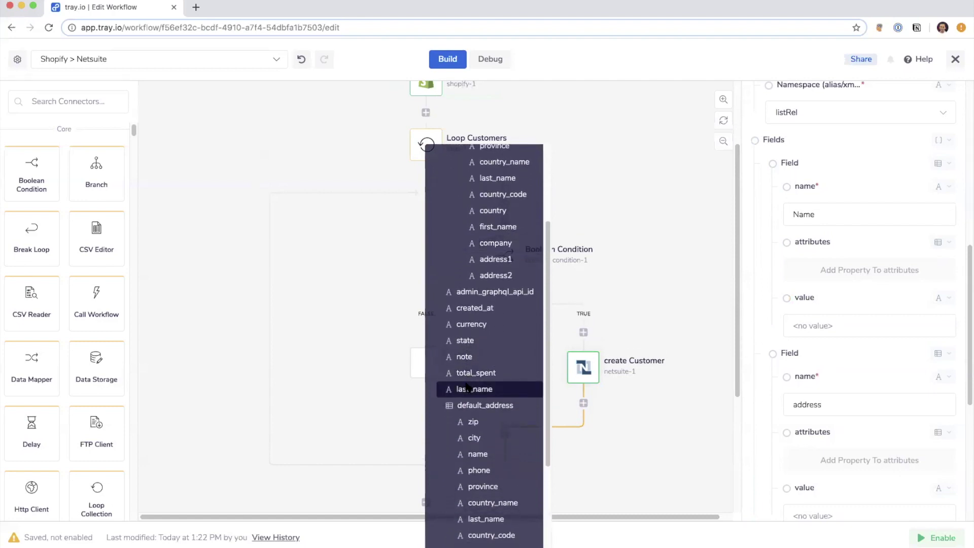
{"action": "left_click_drag", "start_coordinate": [467, 389], "coordinate": [797, 325]}
- Map the address field's value to address1 from the Loop Customers output, $.steps.loop-1.value.addresses[0].address1
{"action": "scroll", "coordinate": [797, 325], "scroll_direction": "down", "scroll_amount": 2}
{"action": "left_click_drag", "start_coordinate": [787, 410], "coordinate": [487, 386]}
{"action": "scroll", "coordinate": [849, 320], "scroll_direction": "down", "scroll_amount": 1}
{"action": "scroll", "coordinate": [851, 327], "scroll_direction": "down", "scroll_amount": 1}
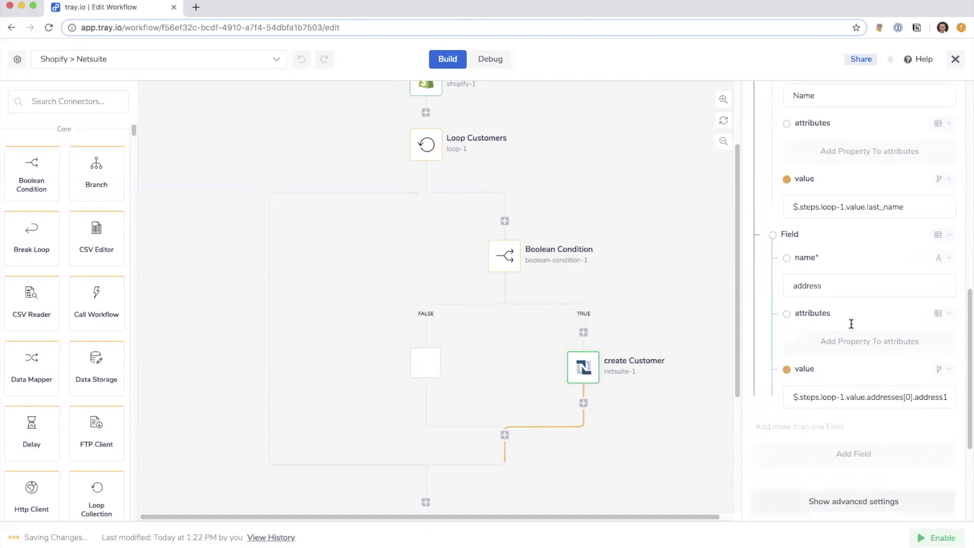
- Replace the workflow's Scheduled Trigger with a Shopify trigger
{"action": "scroll", "coordinate": [624, 249], "scroll_direction": "up", "scroll_amount": 2}
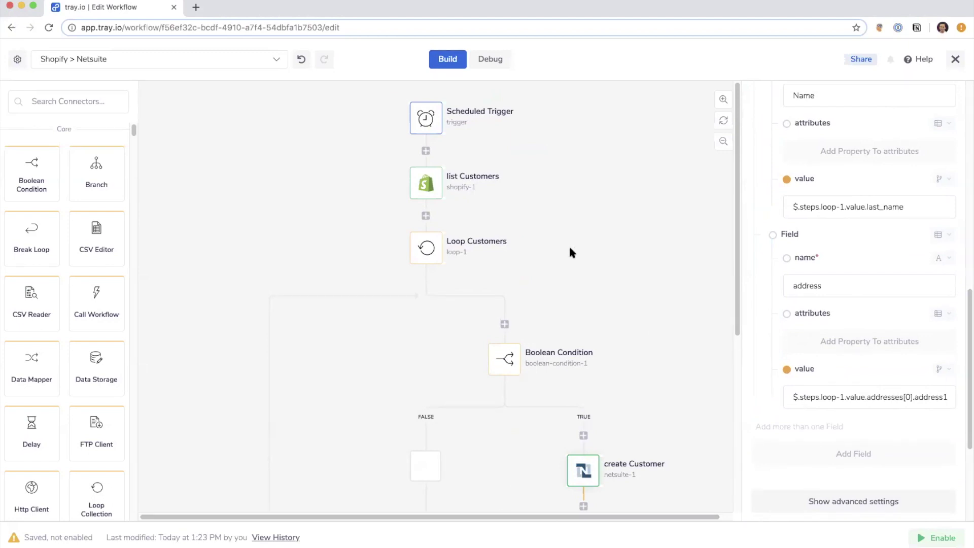
{"action": "mouse_move", "coordinate": [419, 116]}
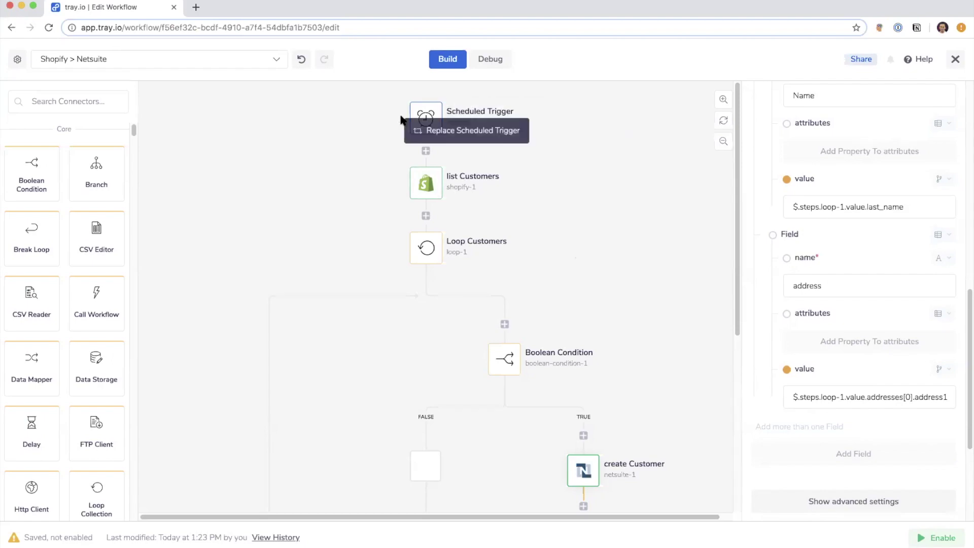
{"action": "left_click", "coordinate": [401, 120]}
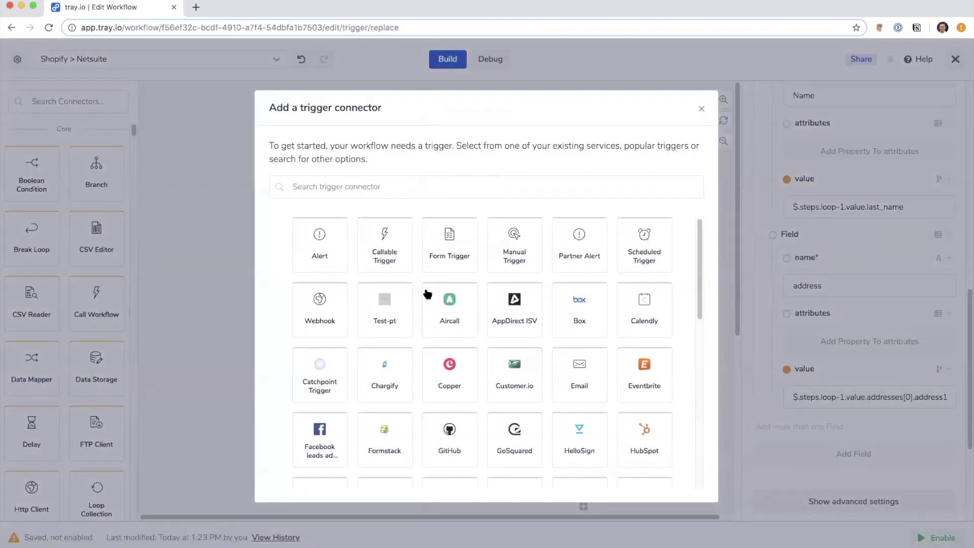
{"action": "scroll", "coordinate": [427, 294], "scroll_direction": "down", "scroll_amount": 15}
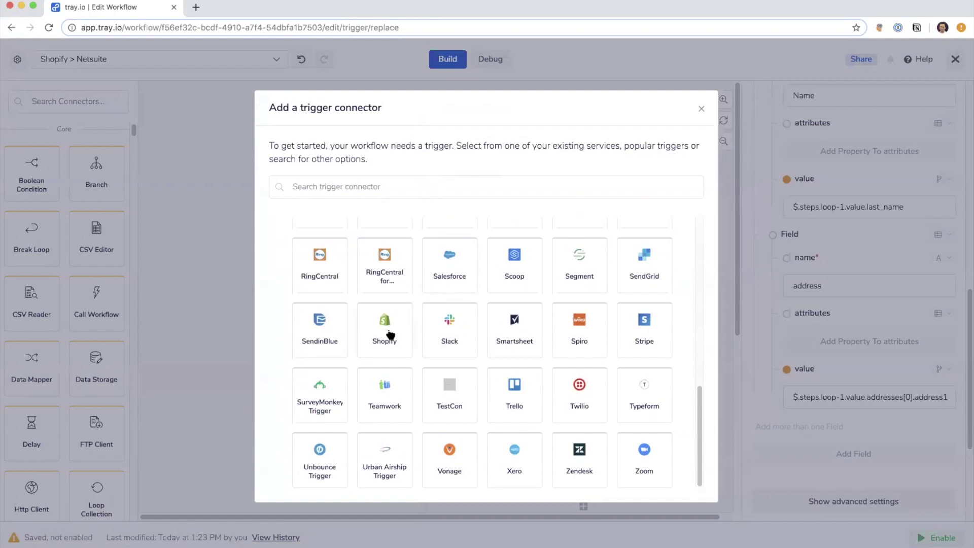
{"action": "left_click", "coordinate": [390, 335]}
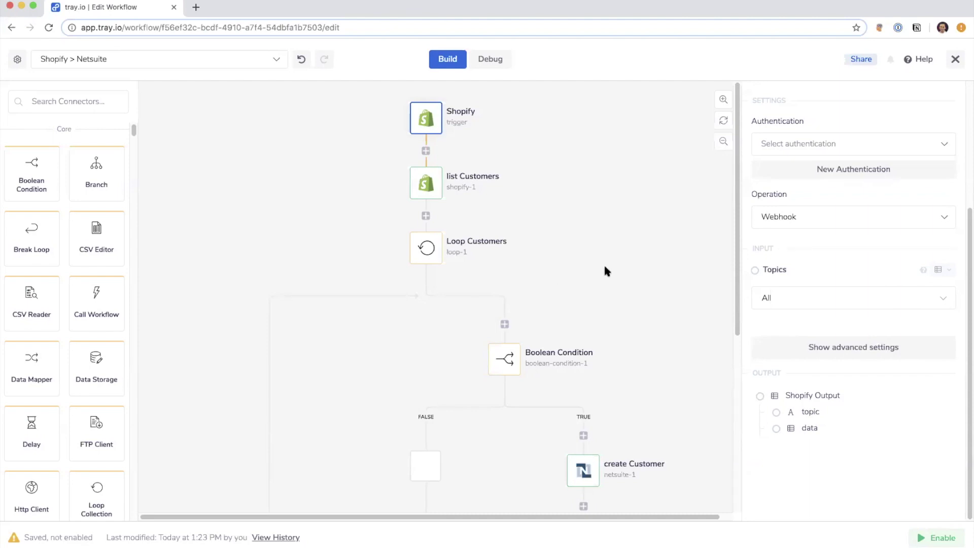
- Set the Shopify webhook trigger's Topics input to the Topics option and add one topic entry
{"action": "scroll", "coordinate": [889, 315], "scroll_direction": "up", "scroll_amount": 1}
{"action": "scroll", "coordinate": [872, 180], "scroll_direction": "up", "scroll_amount": 1}
{"action": "scroll", "coordinate": [872, 180], "scroll_direction": "down", "scroll_amount": 2}
{"action": "left_click", "coordinate": [827, 299]}
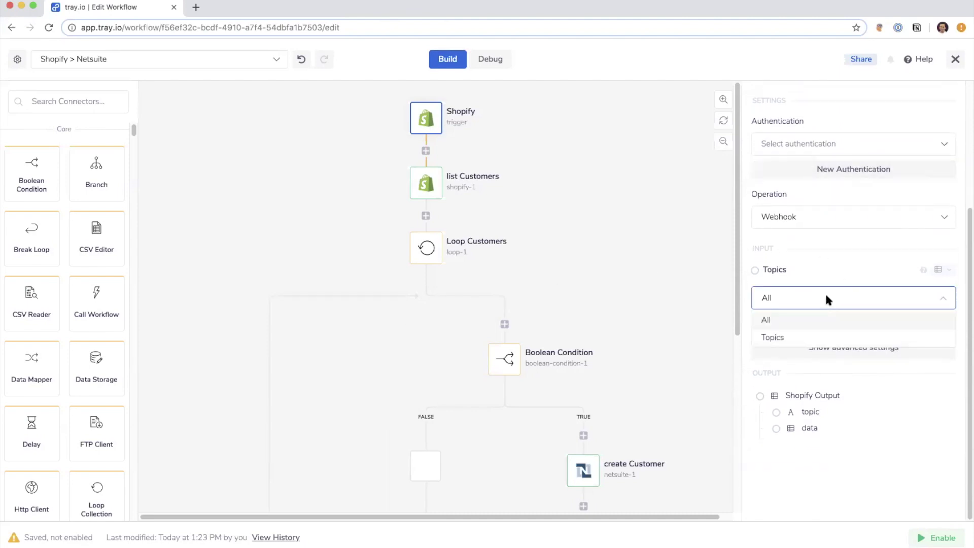
{"action": "left_click", "coordinate": [775, 338]}
{"action": "scroll", "coordinate": [878, 221], "scroll_direction": "down", "scroll_amount": 2}
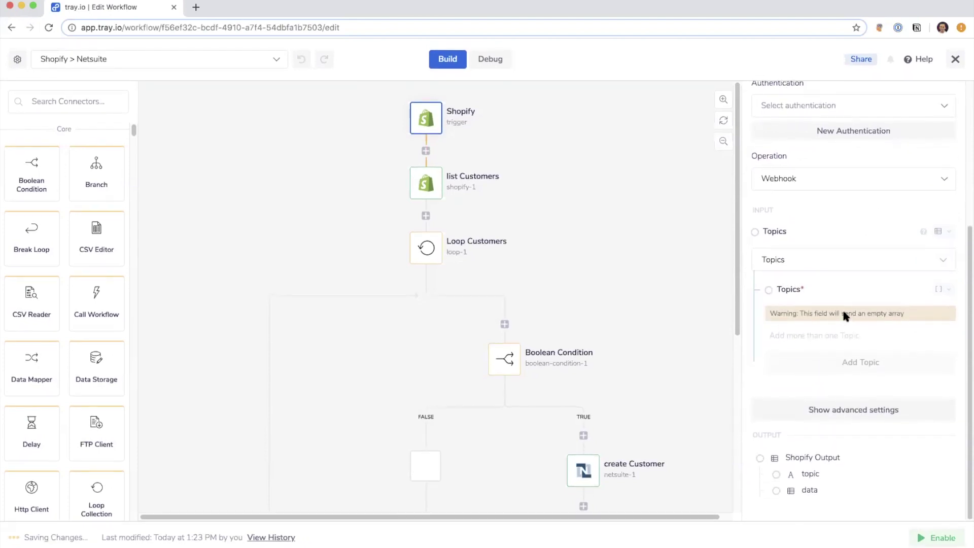
{"action": "left_click", "coordinate": [843, 361]}
{"action": "scroll", "coordinate": [843, 358], "scroll_direction": "down", "scroll_amount": 1}
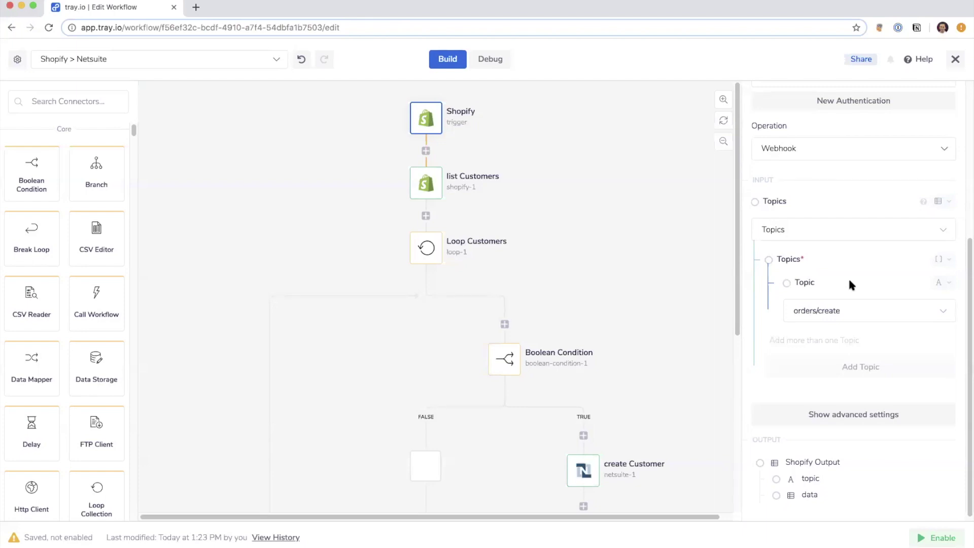
- Set the Shopify webhook's first topic to inventory_levels/update and add a second topic entry for orders/create
{"action": "scroll", "coordinate": [850, 276], "scroll_direction": "down", "scroll_amount": 1}
{"action": "left_click", "coordinate": [851, 305]}
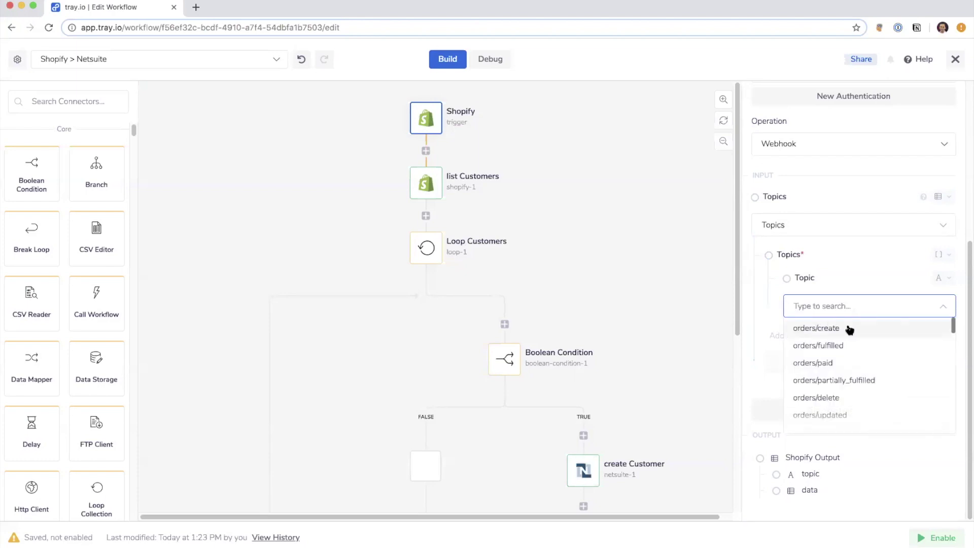
{"action": "scroll", "coordinate": [851, 330], "scroll_direction": "down", "scroll_amount": 3}
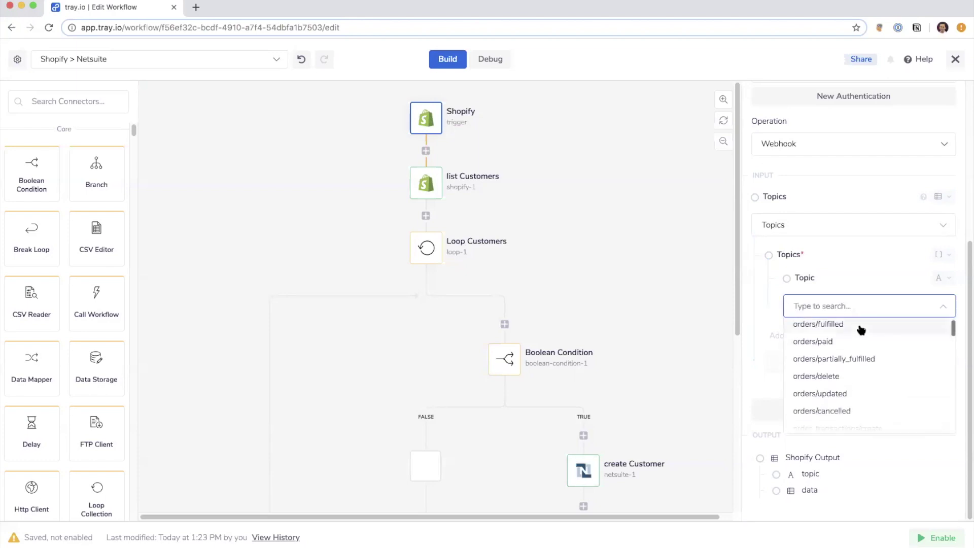
{"action": "scroll", "coordinate": [861, 330], "scroll_direction": "down", "scroll_amount": 6}
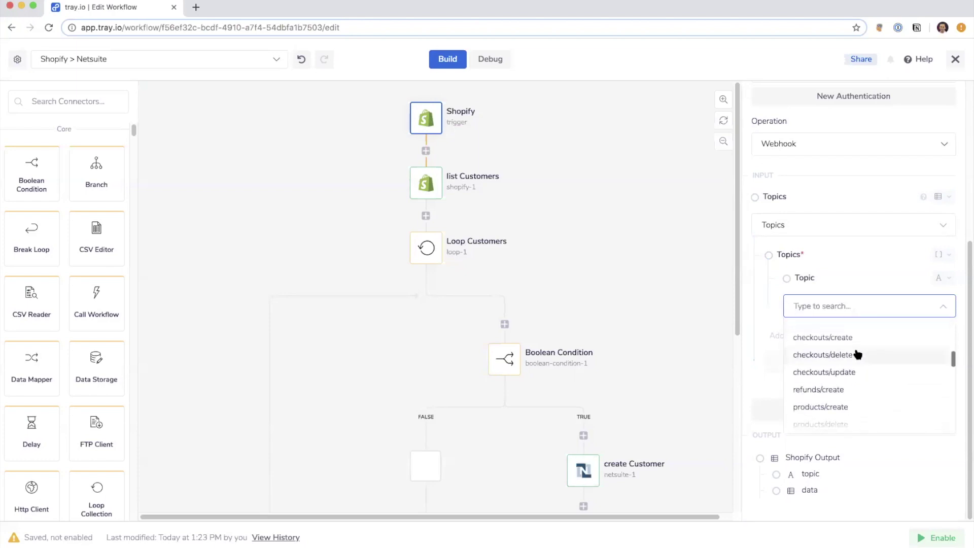
{"action": "scroll", "coordinate": [857, 354], "scroll_direction": "down", "scroll_amount": 8}
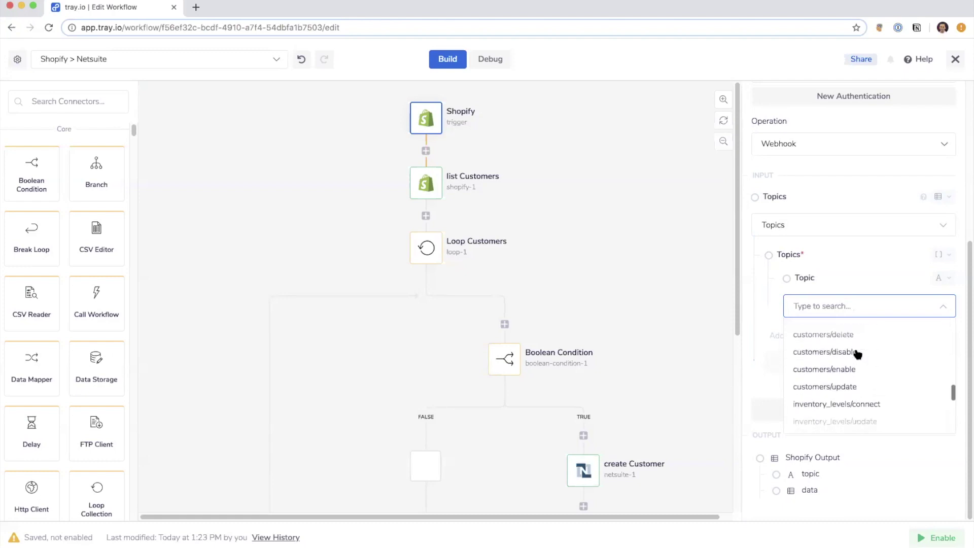
{"action": "scroll", "coordinate": [858, 353], "scroll_direction": "down", "scroll_amount": 2}
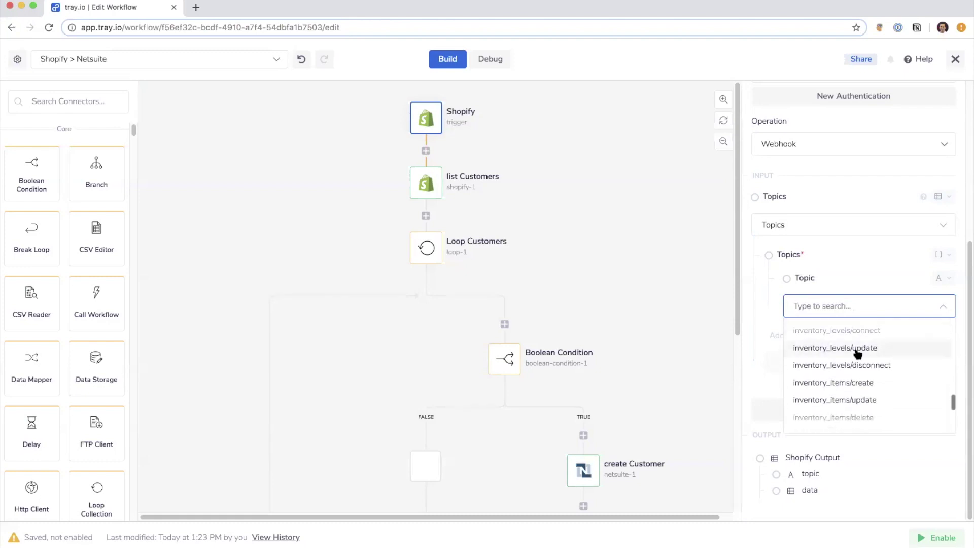
{"action": "scroll", "coordinate": [874, 357], "scroll_direction": "up", "scroll_amount": 1}
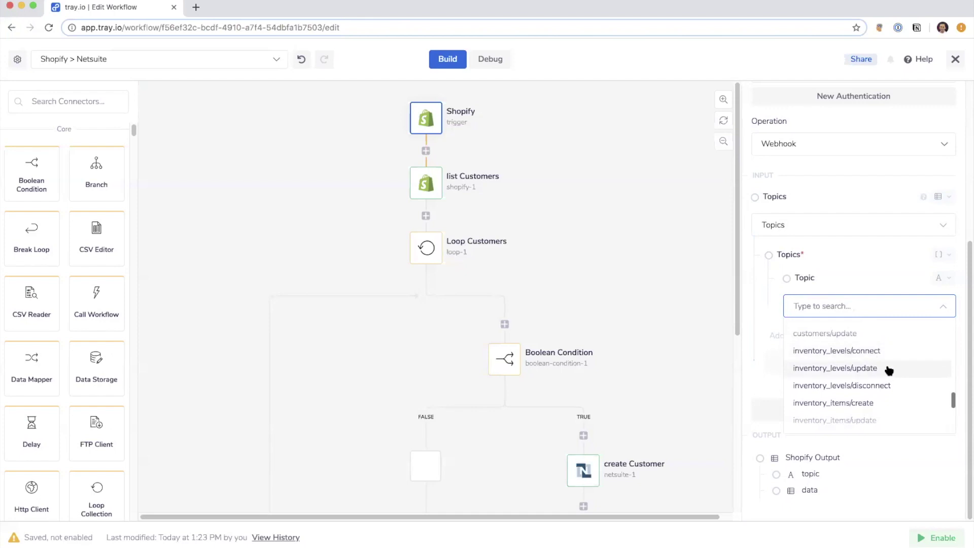
{"action": "left_click", "coordinate": [889, 370]}
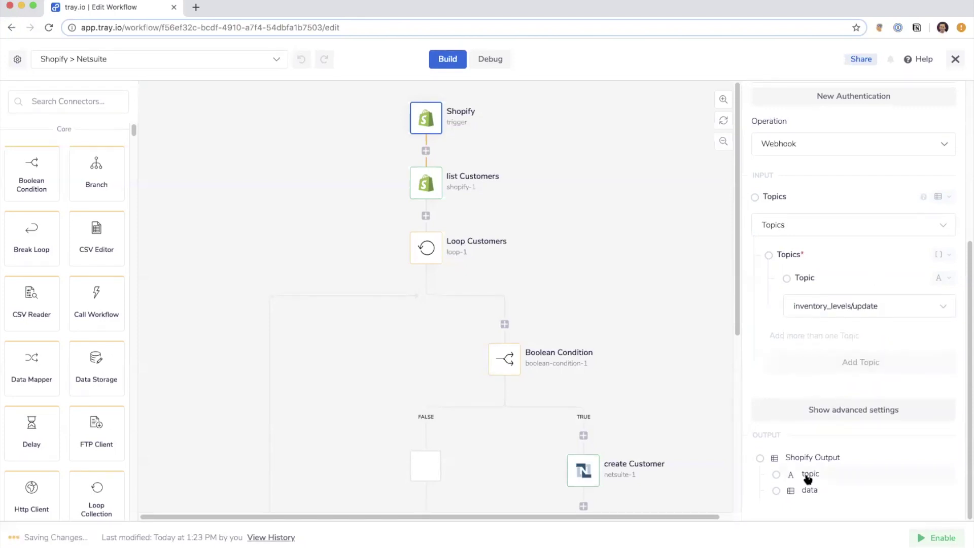
{"action": "left_click", "coordinate": [868, 363]}
{"action": "scroll", "coordinate": [868, 324], "scroll_direction": "down", "scroll_amount": 1}
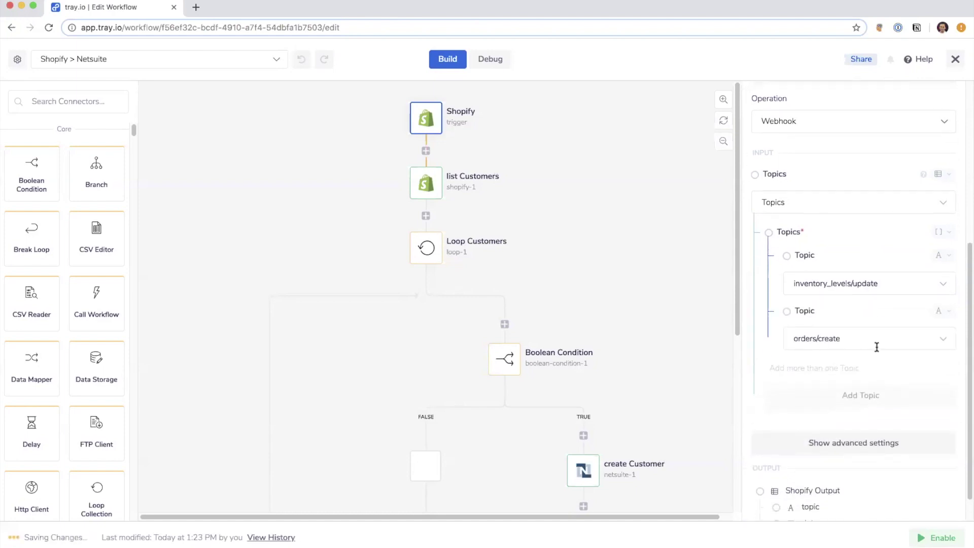
{"action": "scroll", "coordinate": [877, 347], "scroll_direction": "down", "scroll_amount": 1}
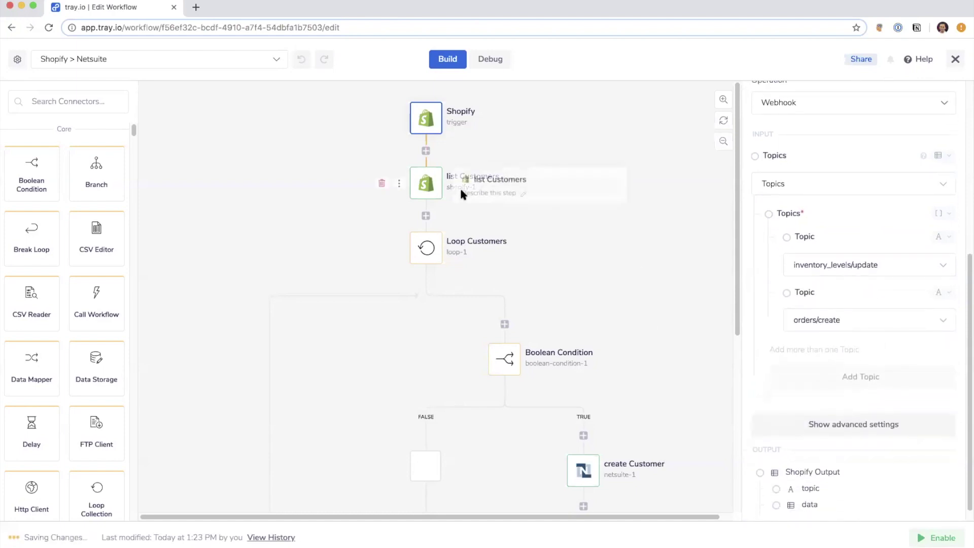
- Delete the Loop Customers step with its contents and the list Customers step, keeping the Shopify trigger
{"action": "mouse_move", "coordinate": [433, 126]}
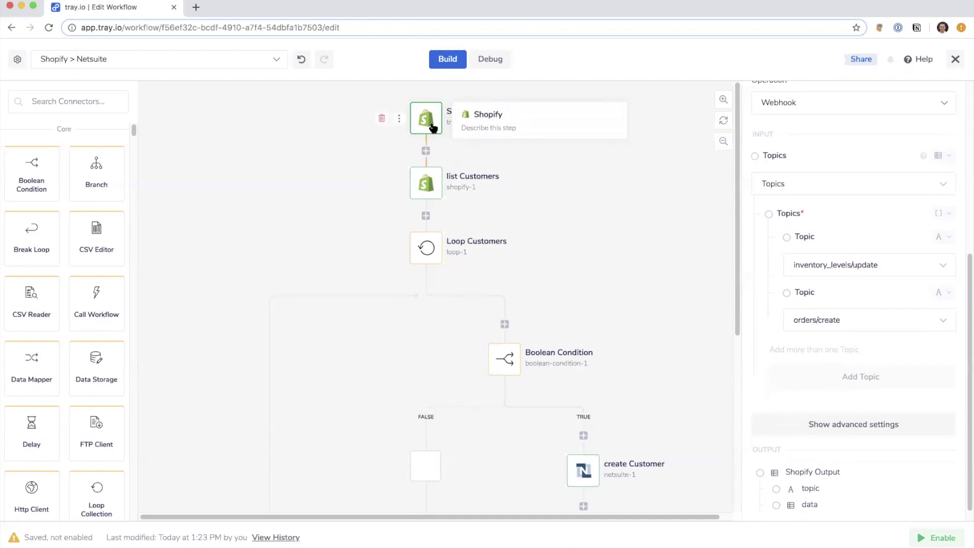
{"action": "mouse_move", "coordinate": [427, 248]}
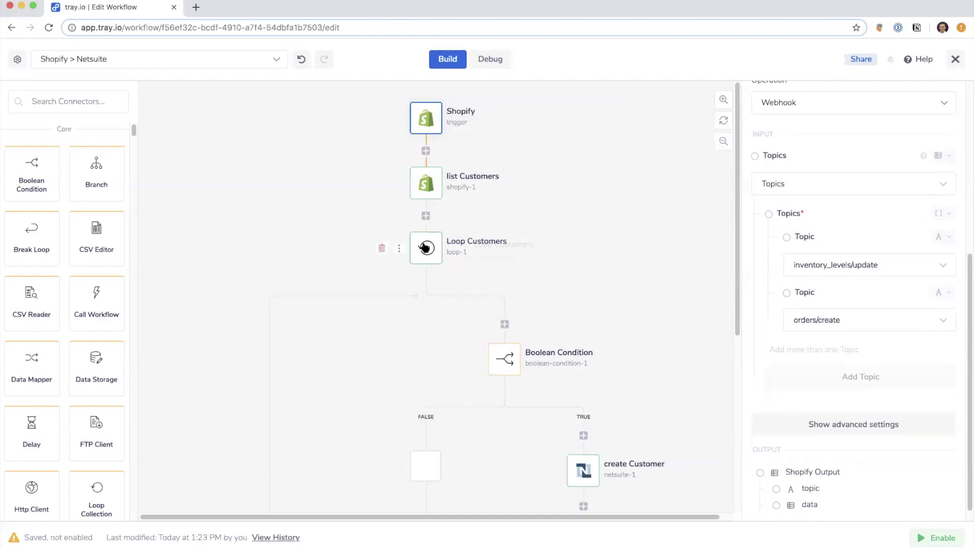
{"action": "left_click", "coordinate": [383, 249]}
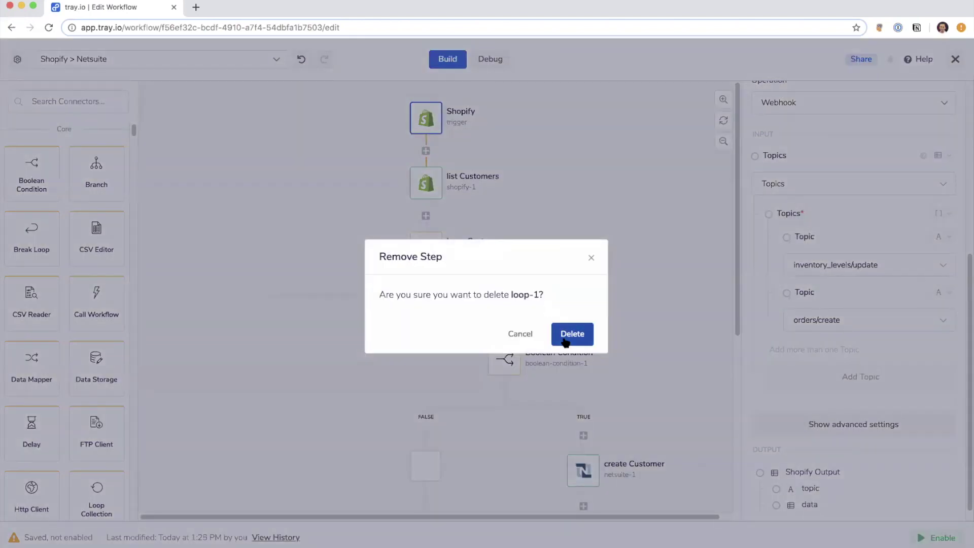
{"action": "left_click", "coordinate": [565, 341]}
{"action": "left_click", "coordinate": [385, 184]}
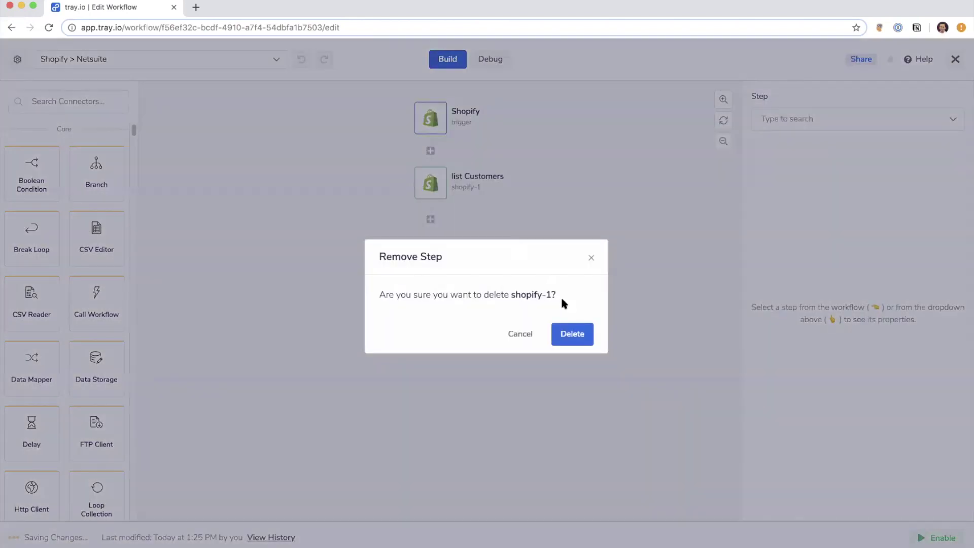
{"action": "left_click", "coordinate": [569, 333]}
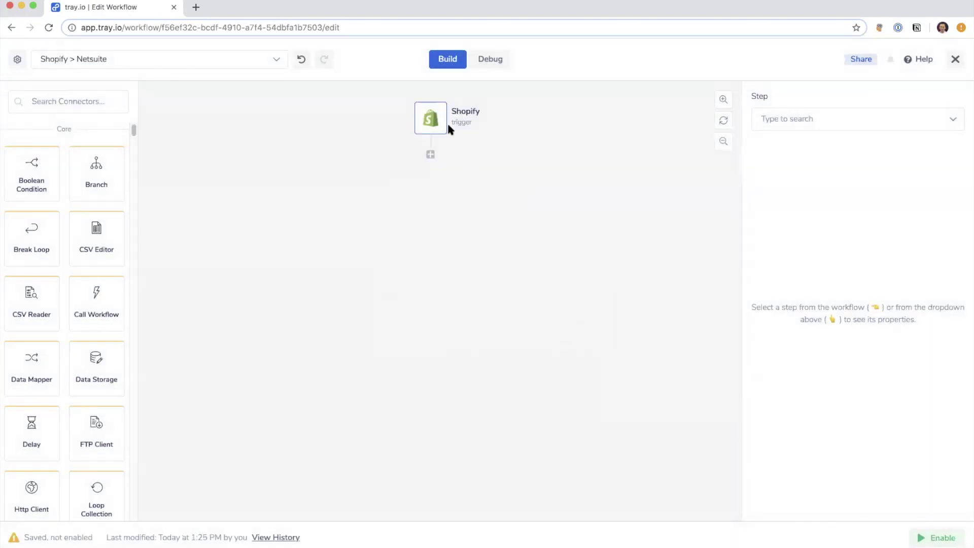
- Add a Branch step below the Shopify trigger and map its Value To Test to the trigger's topic output, $.steps.trigger.topic
{"action": "left_click", "coordinate": [432, 124]}
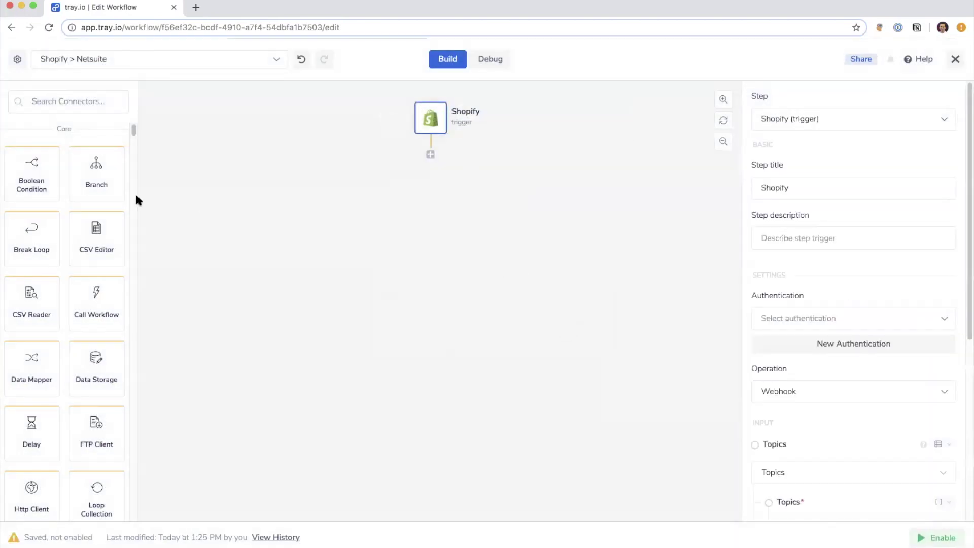
{"action": "left_click_drag", "start_coordinate": [99, 177], "coordinate": [451, 175]}
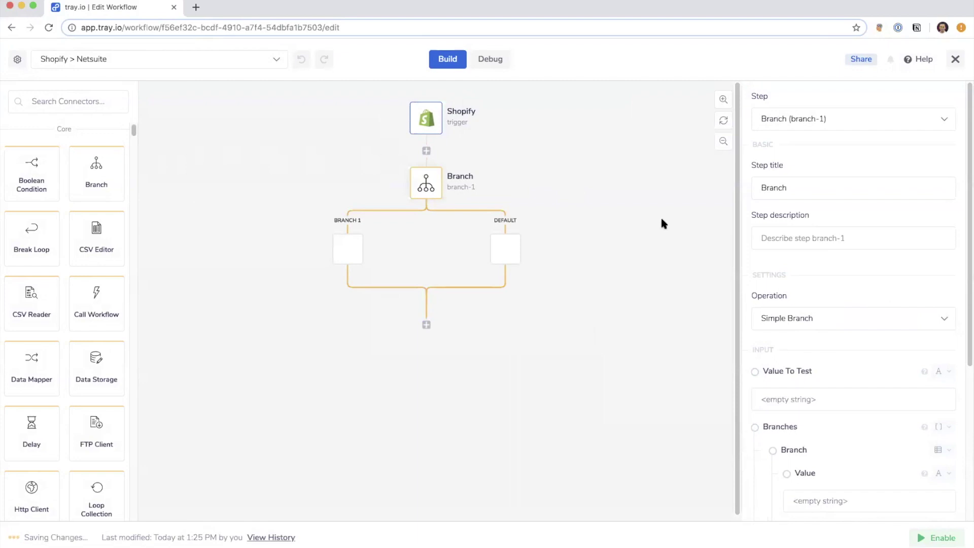
{"action": "scroll", "coordinate": [827, 254], "scroll_direction": "down", "scroll_amount": 3}
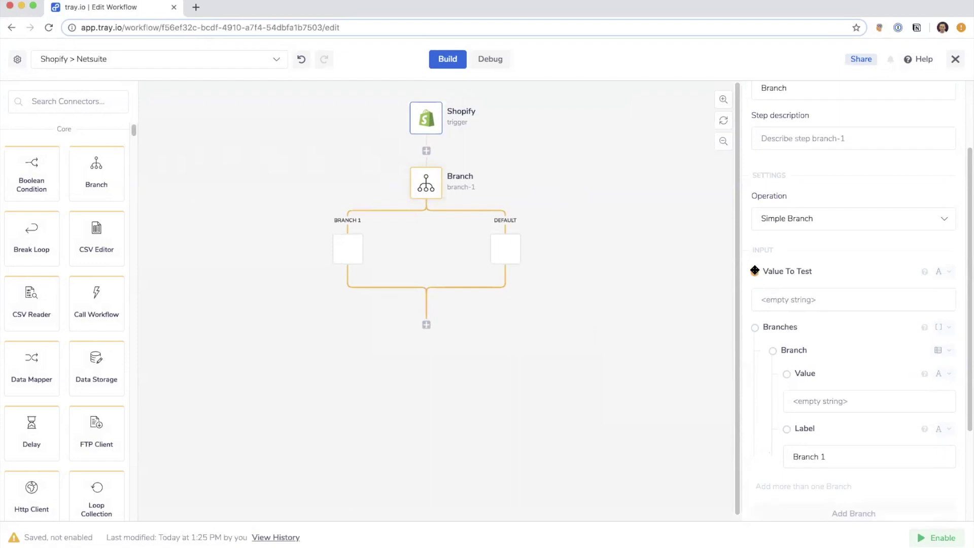
{"action": "left_click", "coordinate": [429, 125]}
{"action": "left_click", "coordinate": [459, 140]}
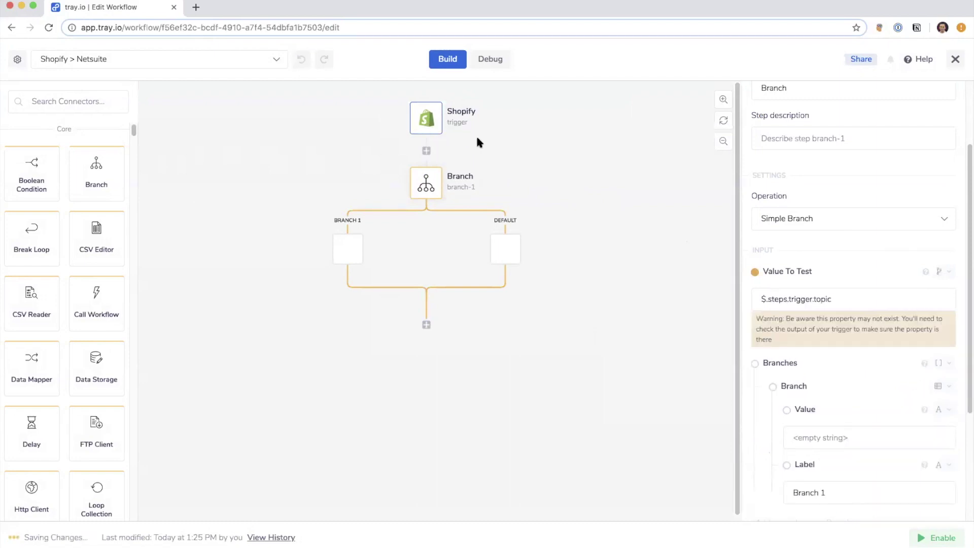
- Set the value of the Branch step's first branch to orders.create
{"action": "scroll", "coordinate": [951, 232], "scroll_direction": "down", "scroll_amount": 5}
{"action": "left_click", "coordinate": [862, 311]}
{"action": "type", "text": "o"}
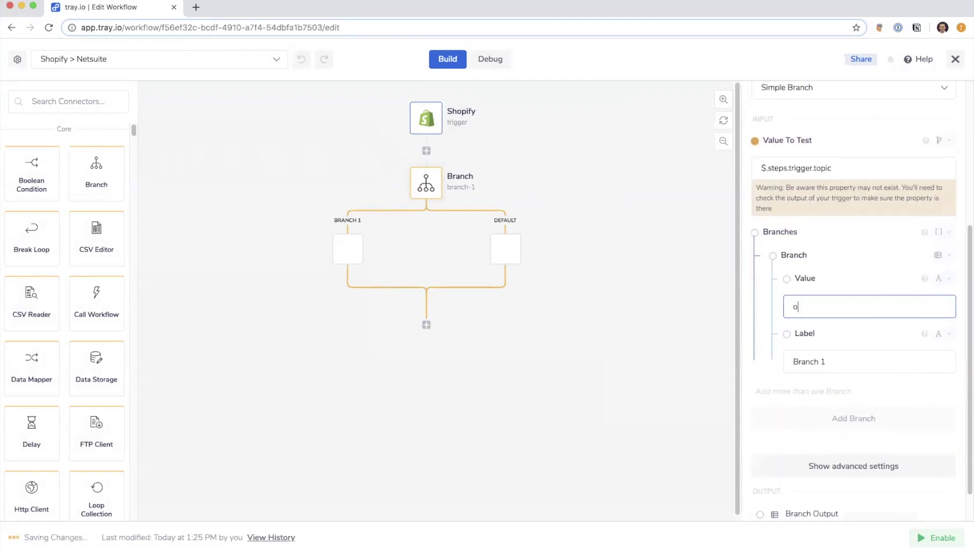
{"action": "type", "text": "rders.create"}
{"action": "left_click", "coordinate": [866, 267]}
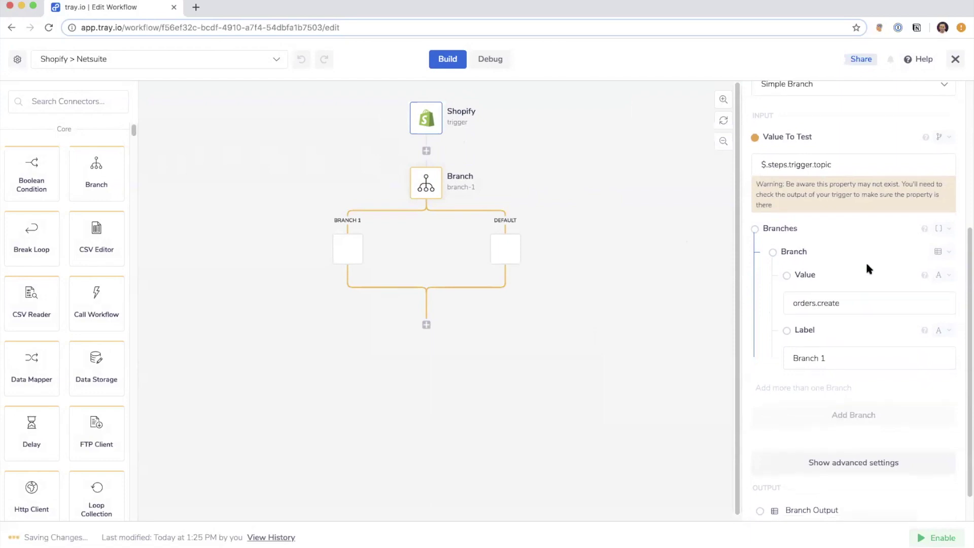
- Add a second branch to the Branch step and set its value to inventory.update
{"action": "scroll", "coordinate": [867, 268], "scroll_direction": "down", "scroll_amount": 1}
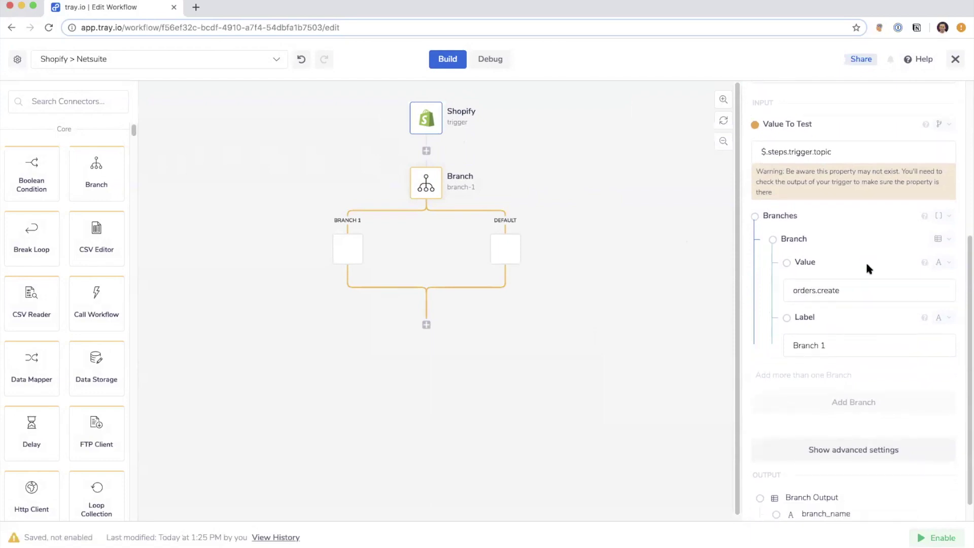
{"action": "left_click", "coordinate": [839, 400]}
{"action": "scroll", "coordinate": [859, 318], "scroll_direction": "down", "scroll_amount": 2}
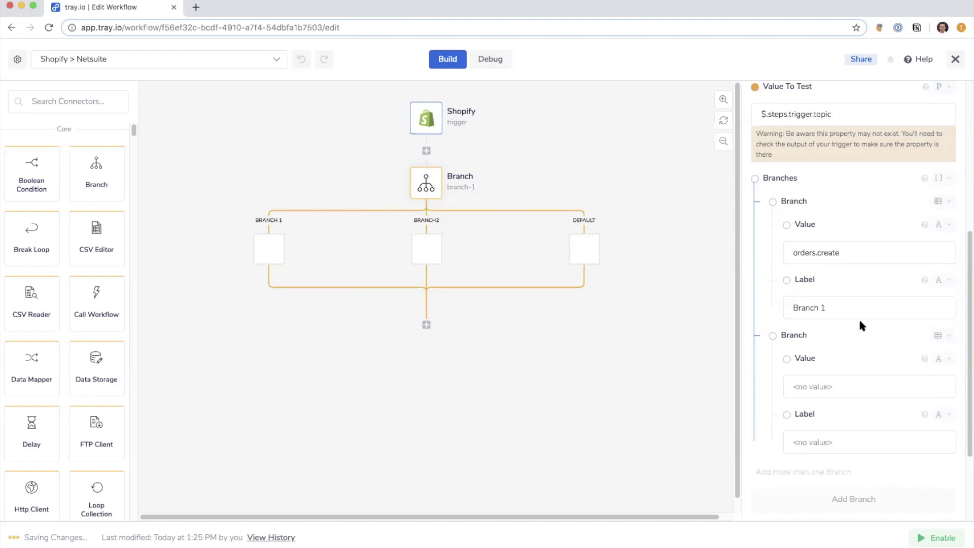
{"action": "scroll", "coordinate": [857, 323], "scroll_direction": "down", "scroll_amount": 1}
{"action": "left_click", "coordinate": [841, 370]}
{"action": "type", "text": "inventory"}
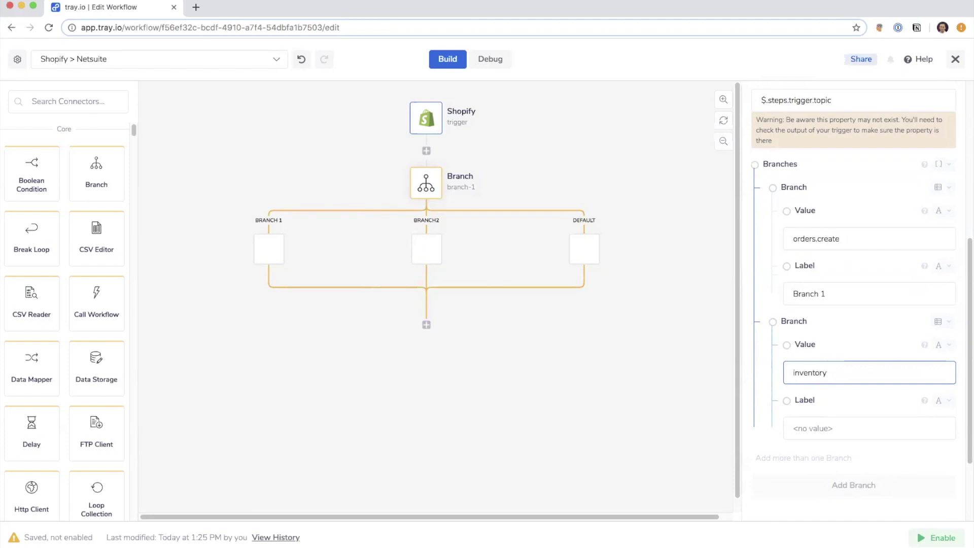
{"action": "type", "text": ".update"}
{"action": "left_click", "coordinate": [613, 348]}
- Find the NetSuite connector and place it as a step in Branch 1
{"action": "left_click", "coordinate": [113, 108]}
{"action": "type", "text": "te"}
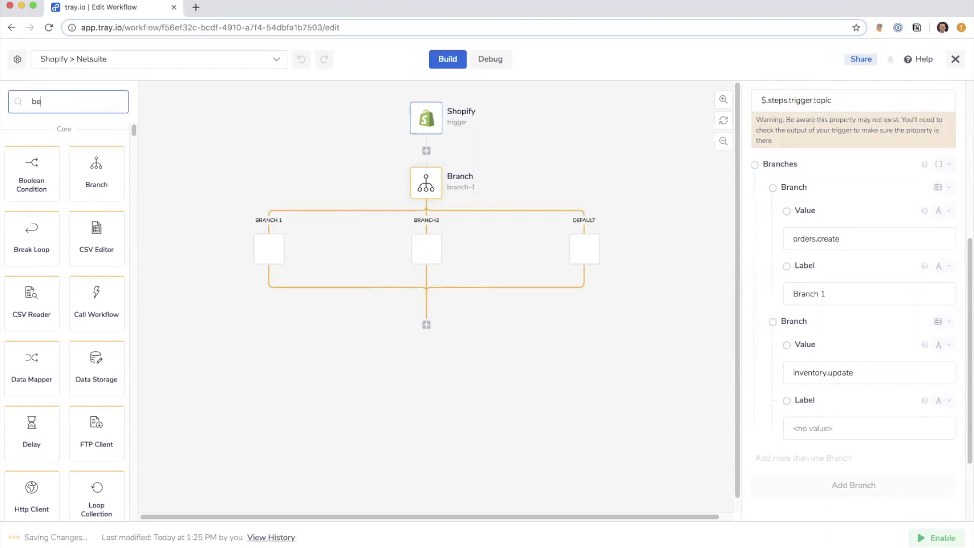
{"action": "key", "text": "BackSpace"}
{"action": "key", "text": "BackSpace"}
{"action": "type", "text": "net"}
{"action": "left_click_drag", "start_coordinate": [66, 162], "coordinate": [264, 247]}
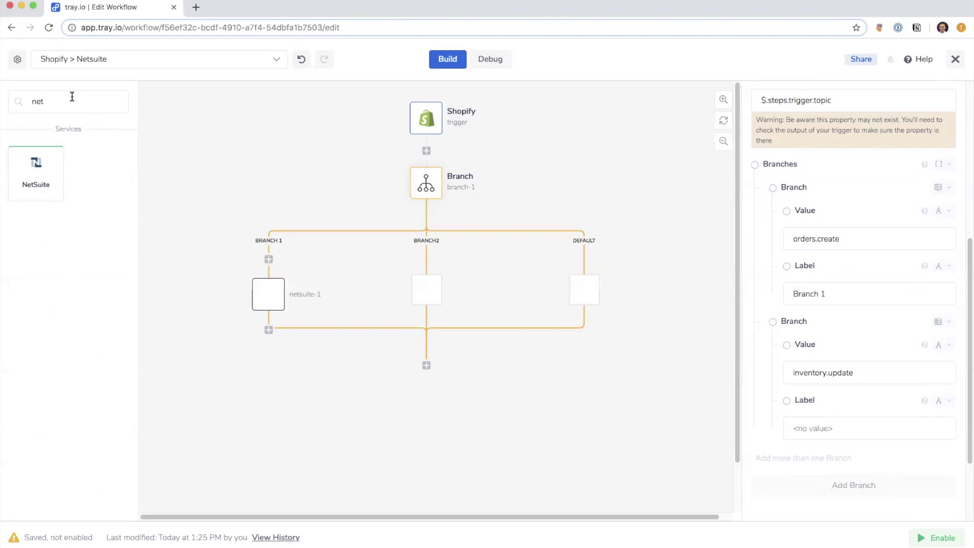
- Find the Zoho connector and place it as a step in the second branch
{"action": "left_click", "coordinate": [72, 97]}
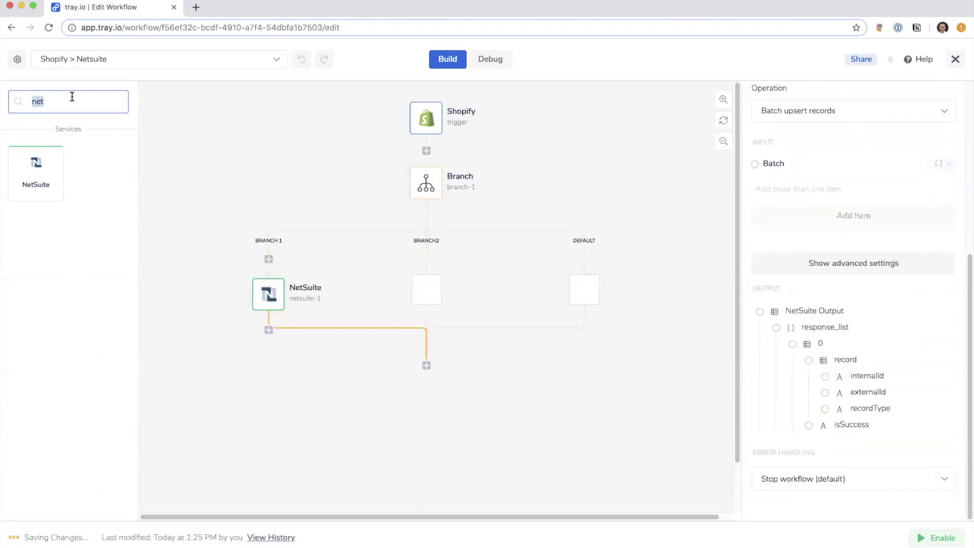
{"action": "scroll", "coordinate": [856, 288], "scroll_direction": "up", "scroll_amount": 3}
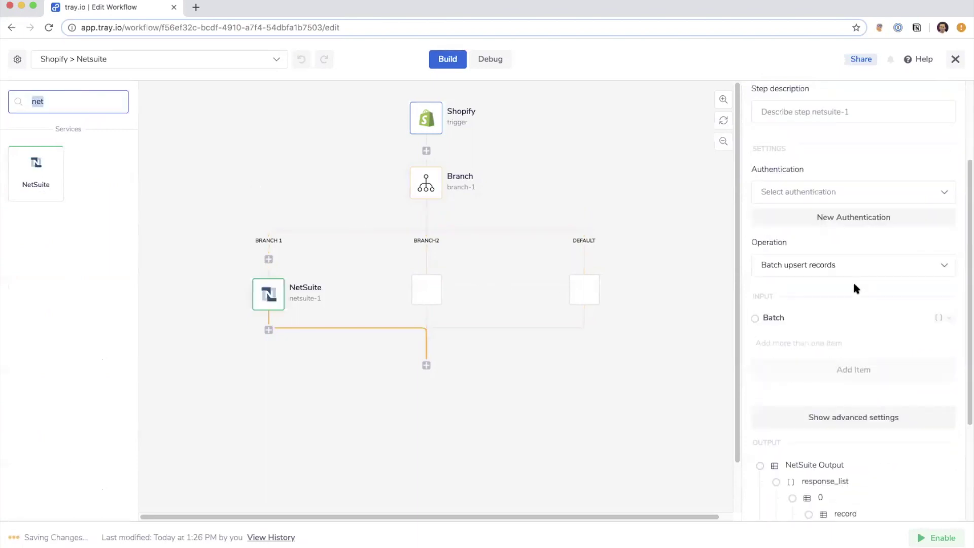
{"action": "scroll", "coordinate": [855, 288], "scroll_direction": "up", "scroll_amount": 1}
{"action": "type", "text": "zoho"}
{"action": "left_click_drag", "start_coordinate": [369, 258], "coordinate": [431, 291]}
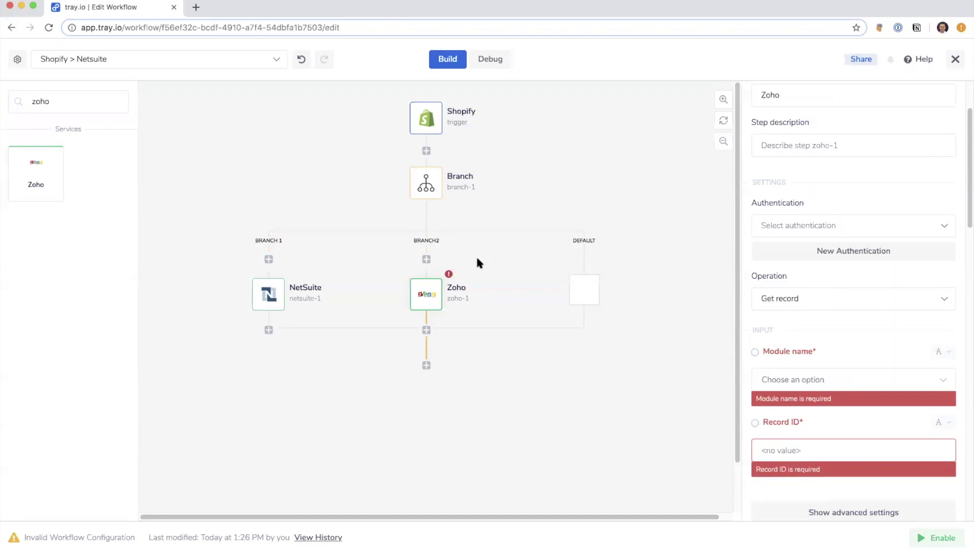
- Choose a different operation for the NetSuite step in place of Batch upsert records
{"action": "left_click", "coordinate": [261, 295]}
{"action": "scroll", "coordinate": [879, 211], "scroll_direction": "down", "scroll_amount": 1}
{"action": "left_click", "coordinate": [841, 264]}
{"action": "scroll", "coordinate": [826, 311], "scroll_direction": "up", "scroll_amount": 2}
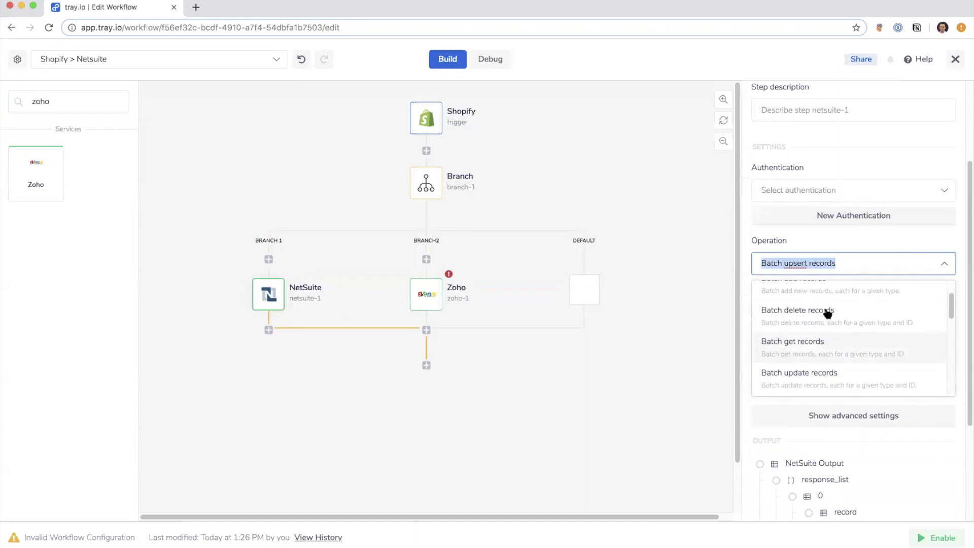
{"action": "left_click", "coordinate": [802, 299]}
- Set the Zoho step's operation to Create specific record
{"action": "left_click", "coordinate": [454, 300]}
{"action": "left_click", "coordinate": [842, 243]}
{"action": "scroll", "coordinate": [845, 298], "scroll_direction": "up", "scroll_amount": 3}
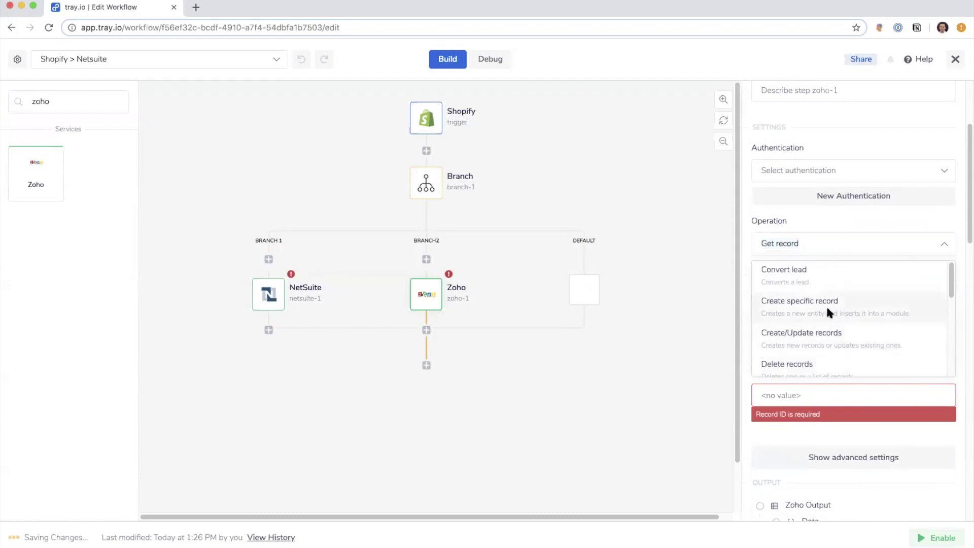
{"action": "left_click", "coordinate": [827, 307]}
{"action": "scroll", "coordinate": [851, 269], "scroll_direction": "down", "scroll_amount": 1}
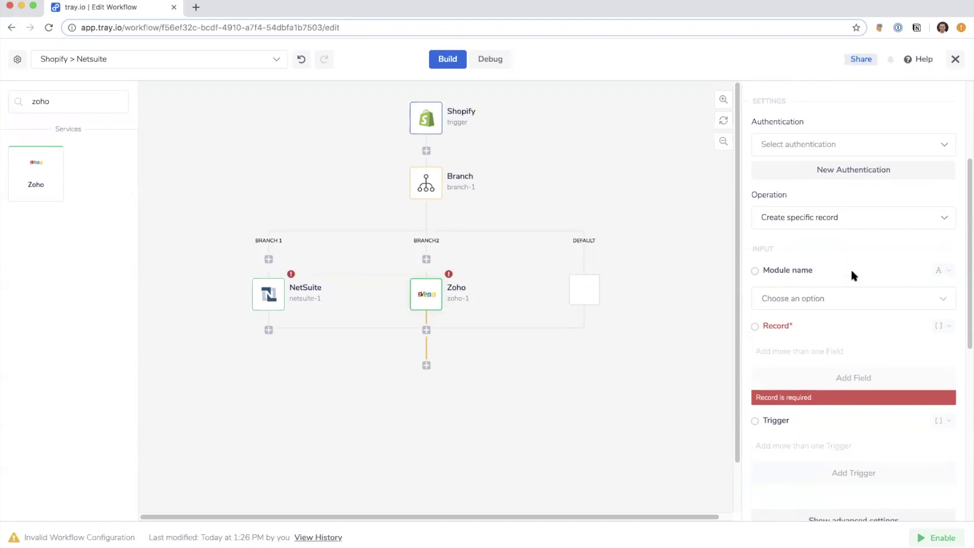
- Find the Salesforce connector and place it as a step below the branches
{"action": "double_click", "coordinate": [105, 104]}
{"action": "key", "text": "BackSpace"}
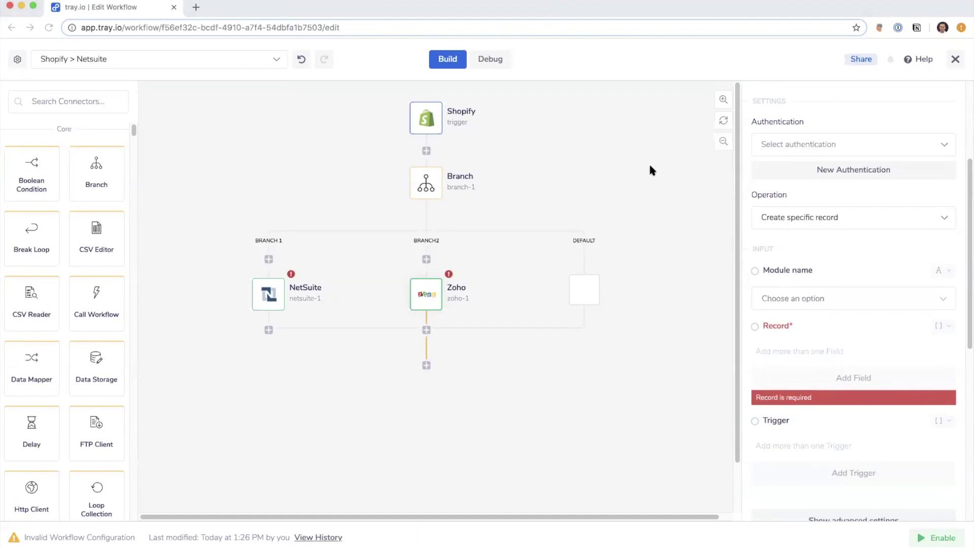
{"action": "left_click", "coordinate": [96, 100]}
{"action": "type", "text": "sales"}
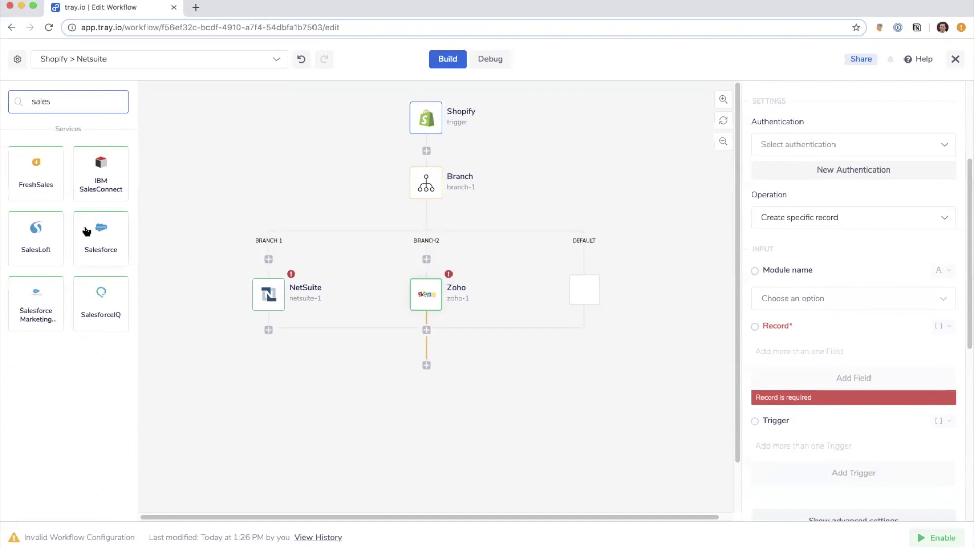
{"action": "left_click_drag", "start_coordinate": [414, 364], "coordinate": [413, 363]}
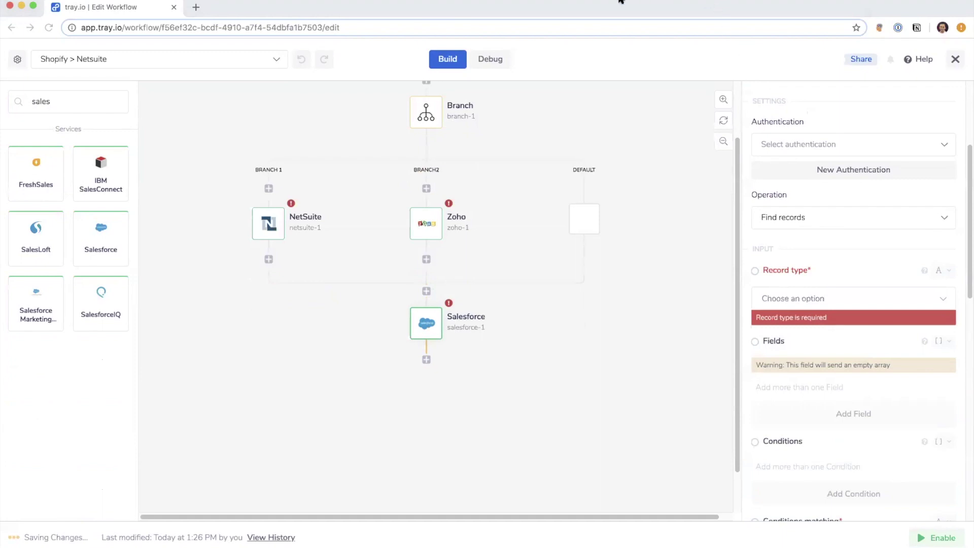
- Authenticate the Salesforce step with the SFDC Sandbox account and browse the record types offered for Find records
{"action": "left_click", "coordinate": [857, 182]}
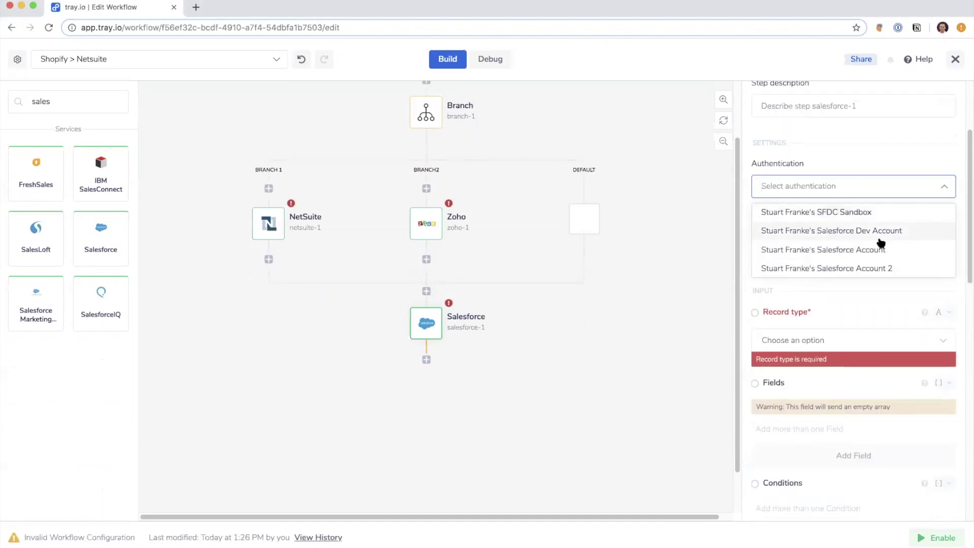
{"action": "left_click", "coordinate": [863, 213]}
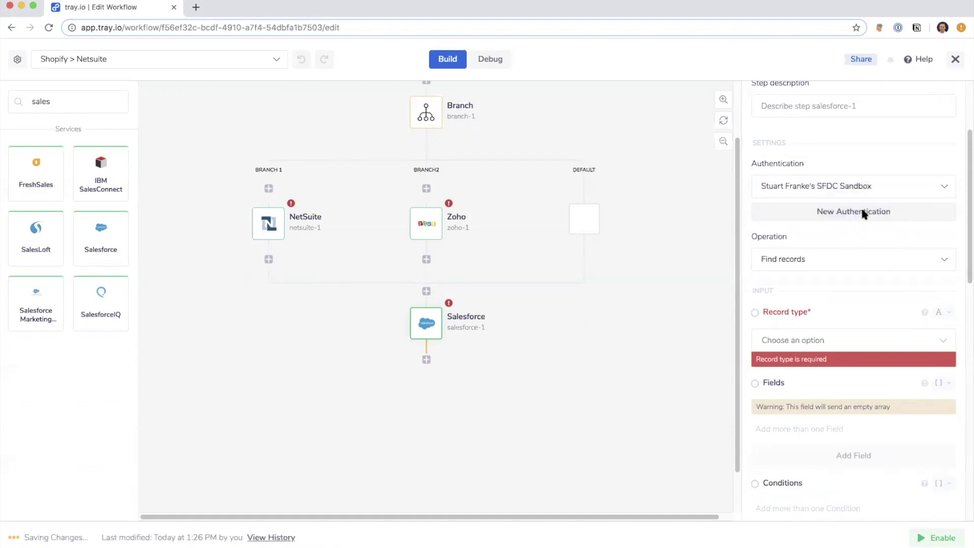
{"action": "scroll", "coordinate": [860, 206], "scroll_direction": "down", "scroll_amount": 2}
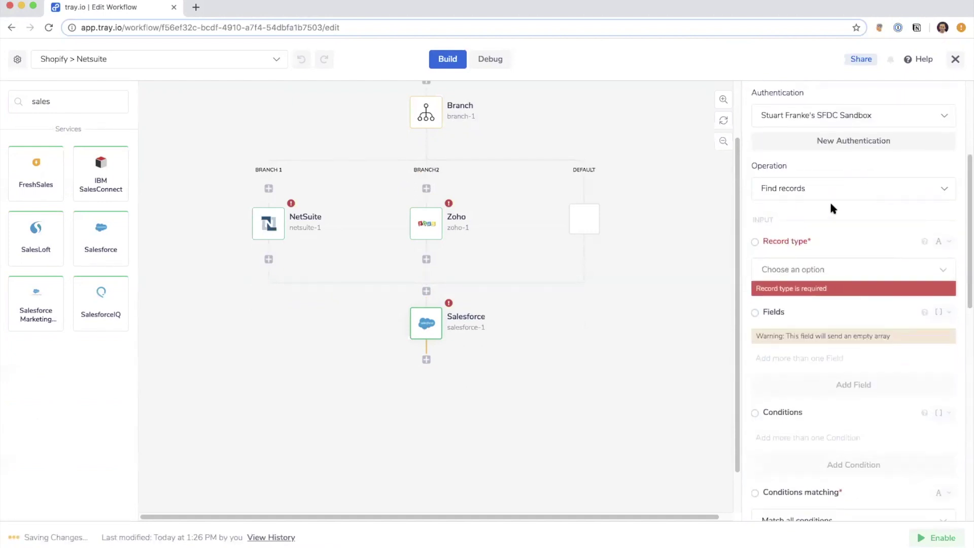
{"action": "left_click", "coordinate": [821, 269]}
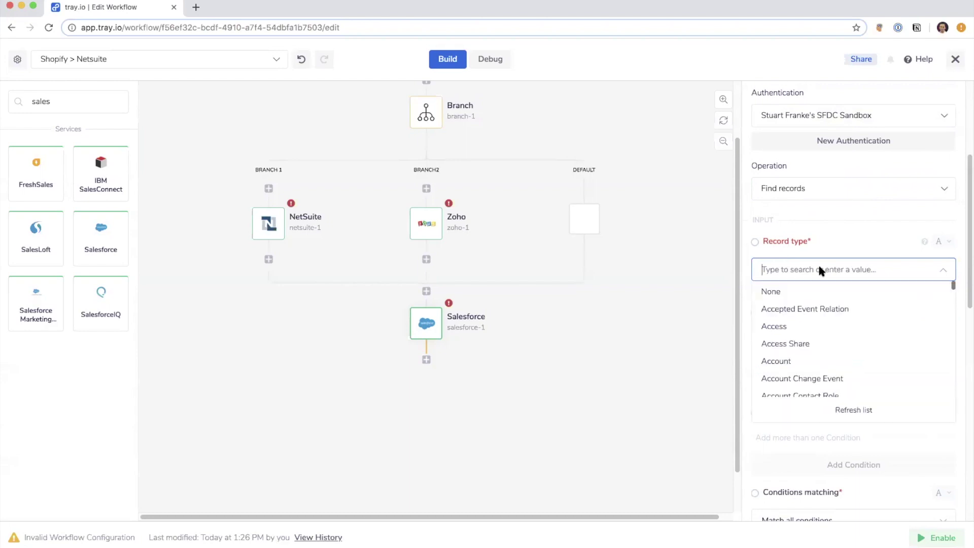
{"action": "scroll", "coordinate": [846, 283], "scroll_direction": "down", "scroll_amount": 10}
{"action": "scroll", "coordinate": [865, 287], "scroll_direction": "down", "scroll_amount": 10}
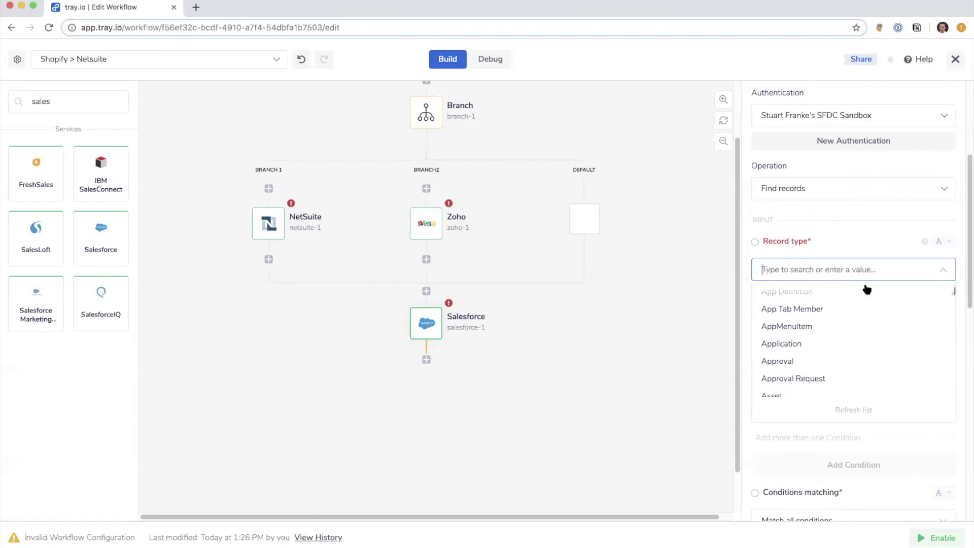
{"action": "scroll", "coordinate": [866, 289], "scroll_direction": "down", "scroll_amount": 10}
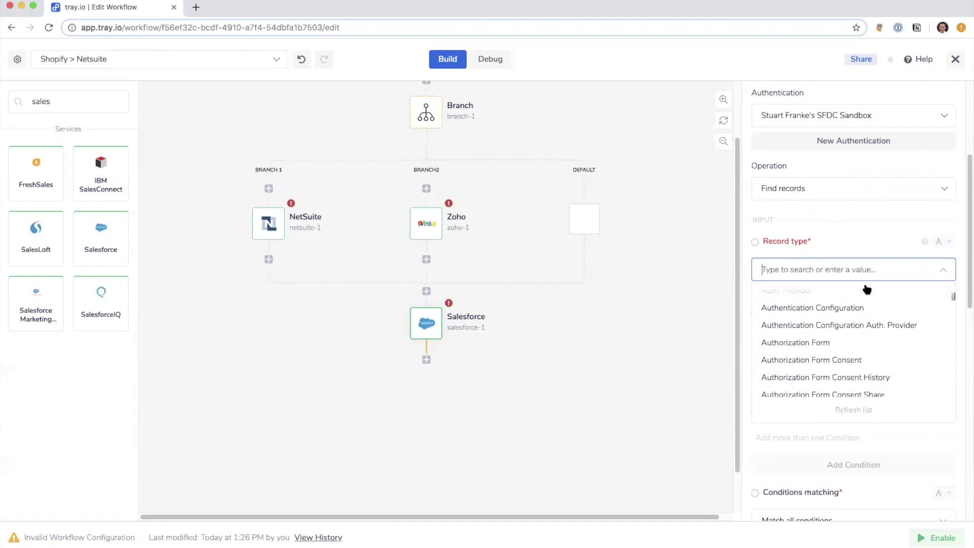
{"action": "left_click", "coordinate": [853, 237]}
- Delete the Salesforce step below the branches and clear the connector search
{"action": "left_click", "coordinate": [382, 323]}
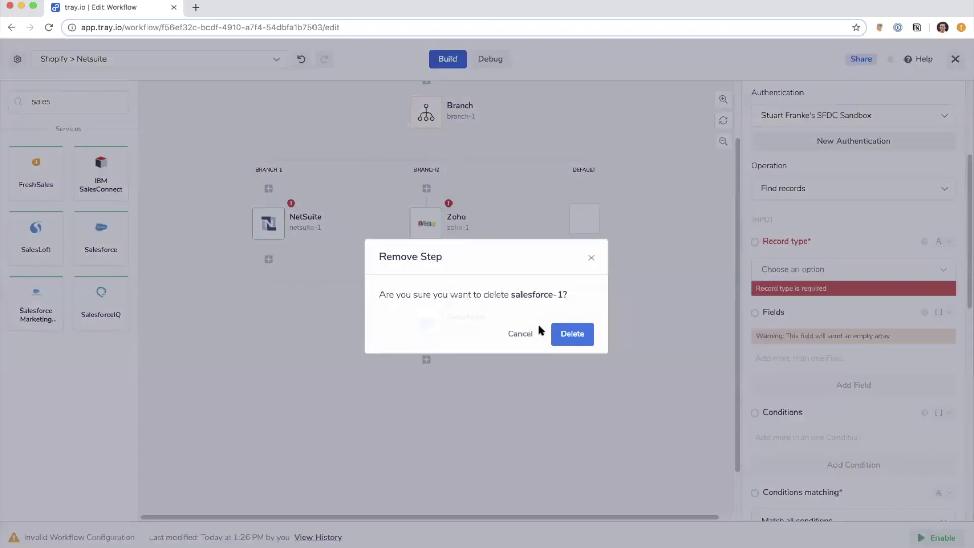
{"action": "left_click", "coordinate": [571, 333]}
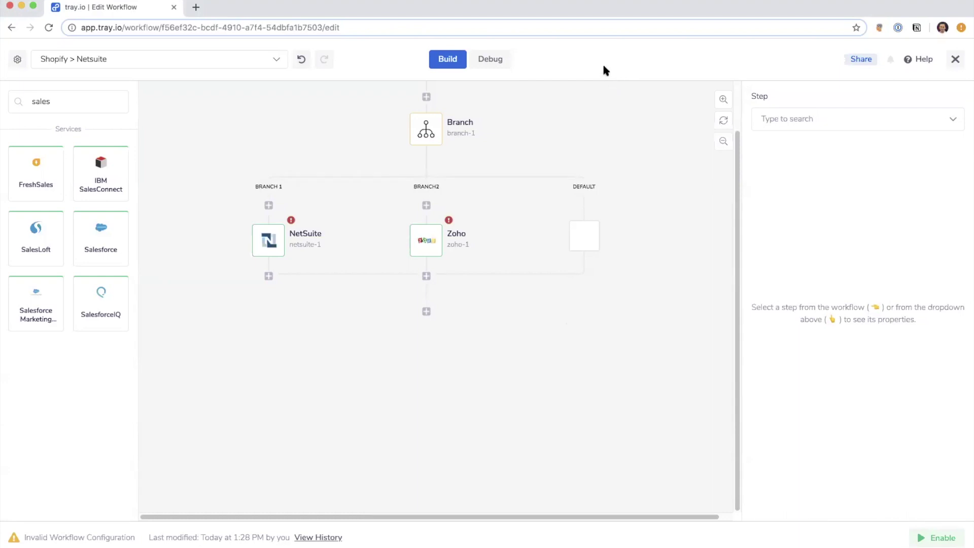
{"action": "scroll", "coordinate": [529, 176], "scroll_direction": "up", "scroll_amount": 2}
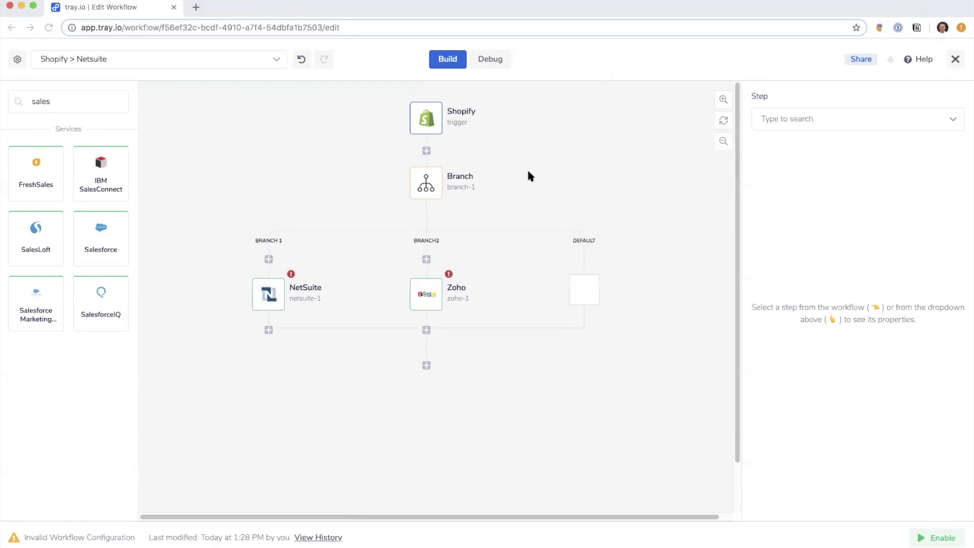
{"action": "double_click", "coordinate": [54, 98]}
{"action": "key", "text": "BackSpace"}
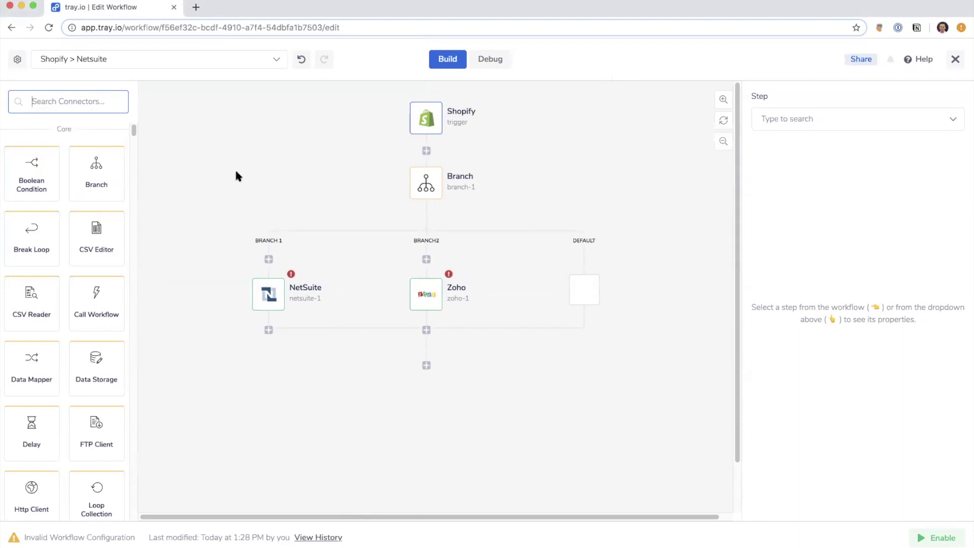
- Open the workflow's debug view and filter its runs by failure across all steps
{"action": "left_click", "coordinate": [498, 61]}
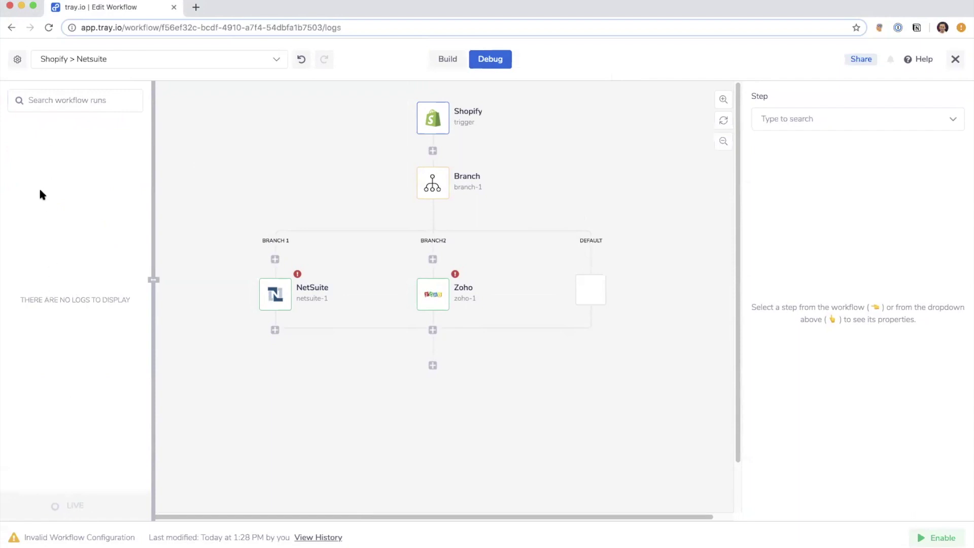
{"action": "left_click", "coordinate": [71, 101]}
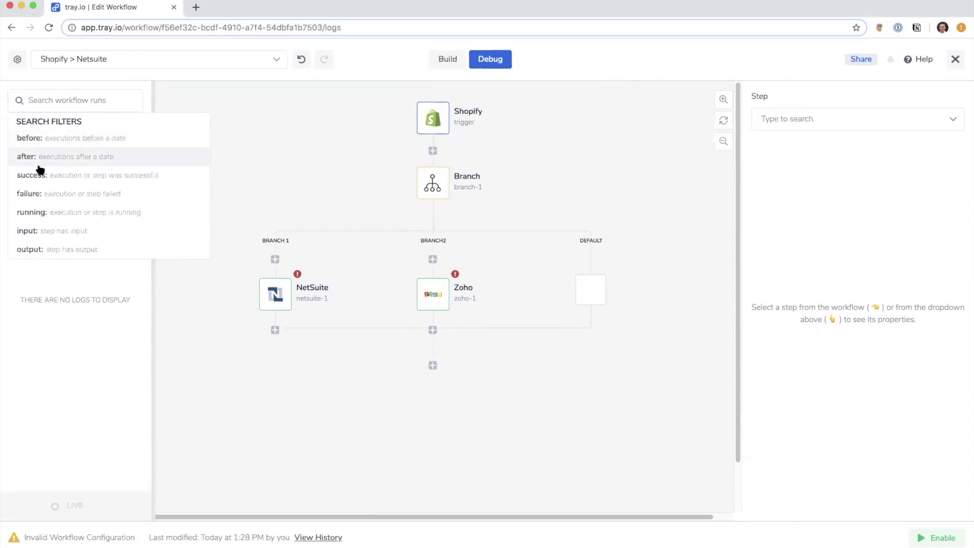
{"action": "left_click", "coordinate": [52, 194]}
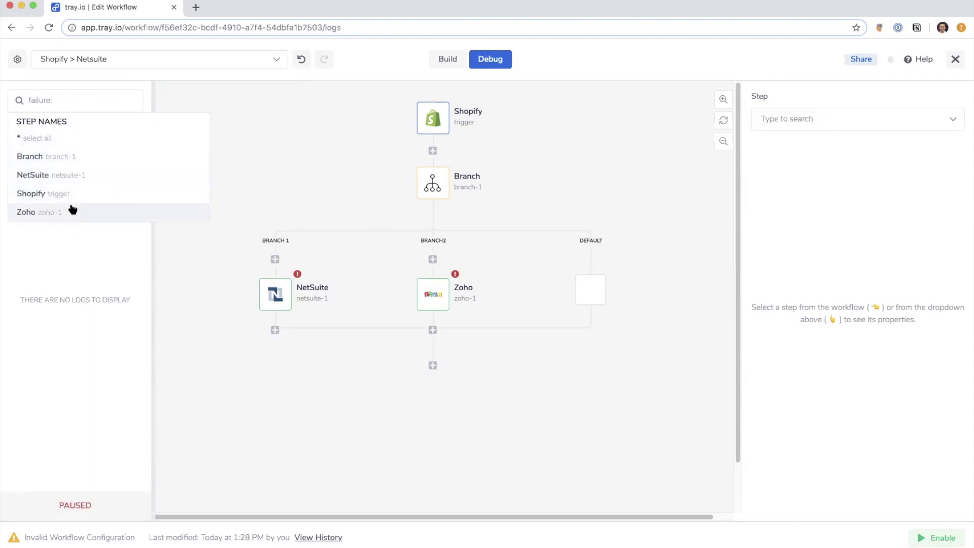
{"action": "left_click", "coordinate": [42, 143]}
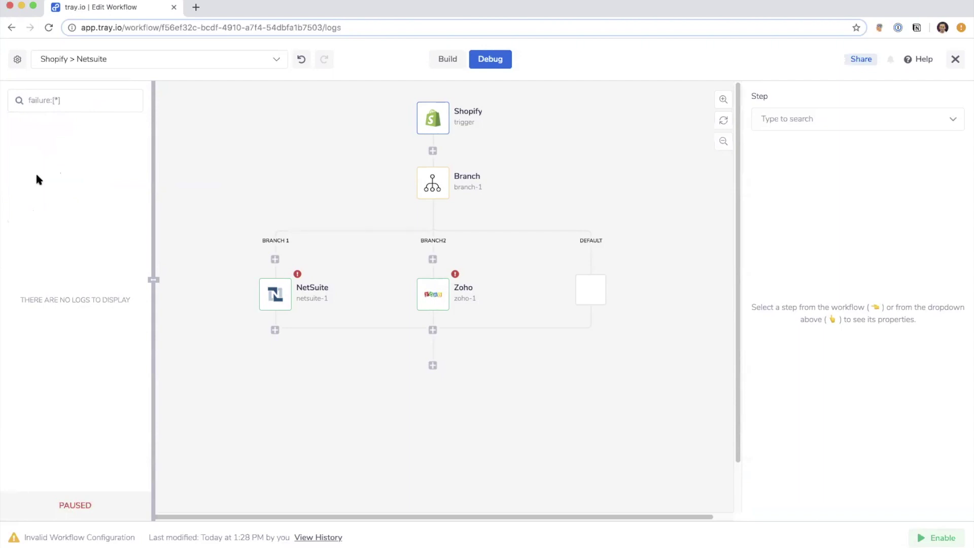
- Review the workflows offered as Alerting Workflow in the general workflow settings, leaving without saving changes
{"action": "left_click", "coordinate": [17, 60]}
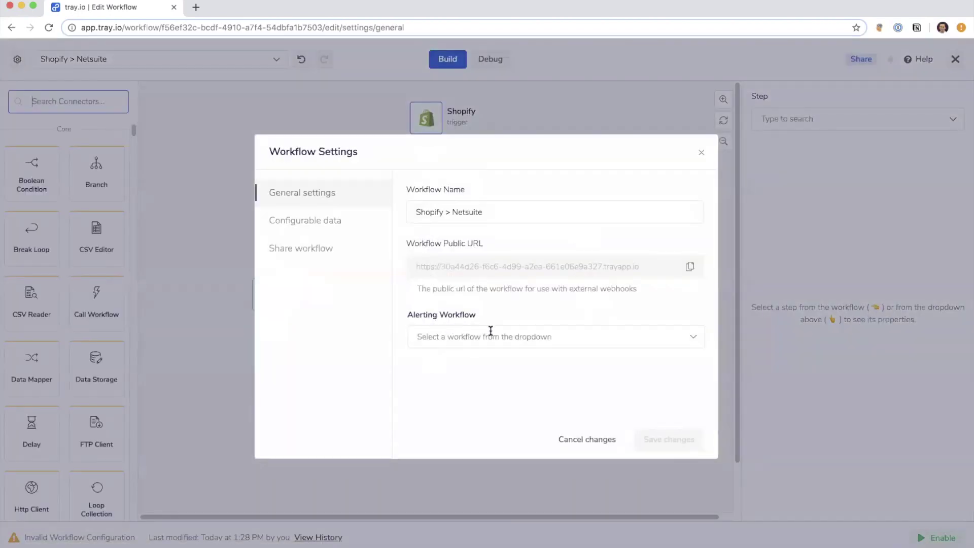
{"action": "left_click", "coordinate": [489, 335]}
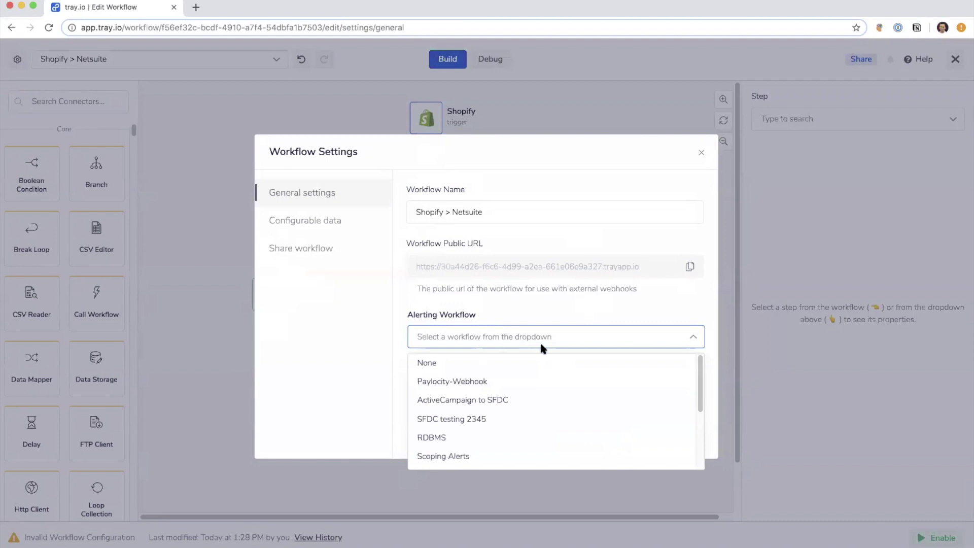
{"action": "scroll", "coordinate": [539, 375], "scroll_direction": "down", "scroll_amount": 5}
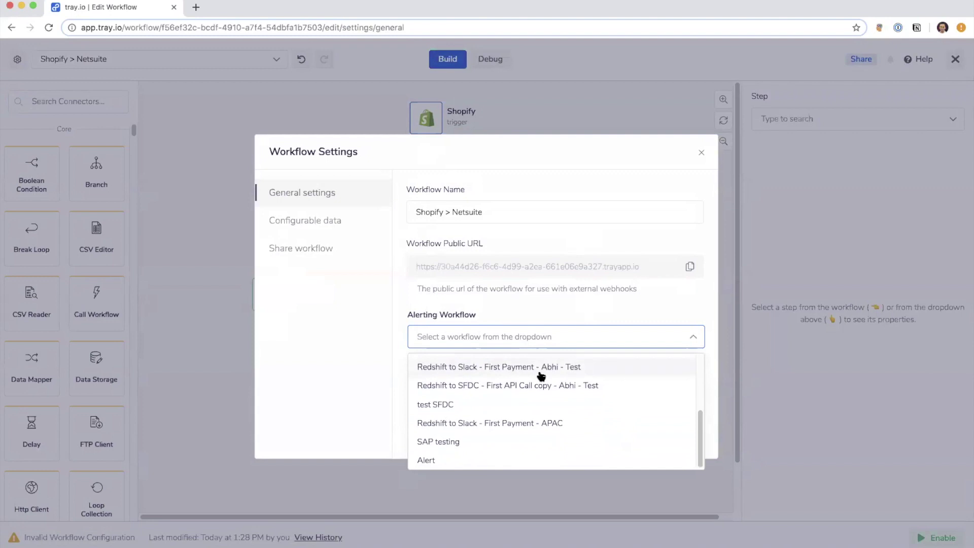
{"action": "left_click", "coordinate": [400, 362]}
{"action": "left_click", "coordinate": [583, 440]}
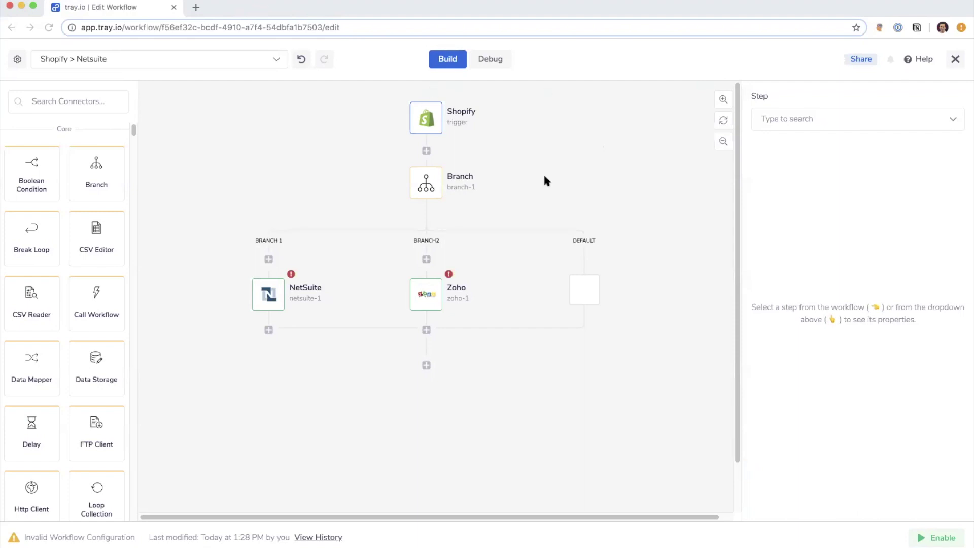
- Place an Http Client step in the workflow below the branches
{"action": "scroll", "coordinate": [545, 176], "scroll_direction": "down", "scroll_amount": 2}
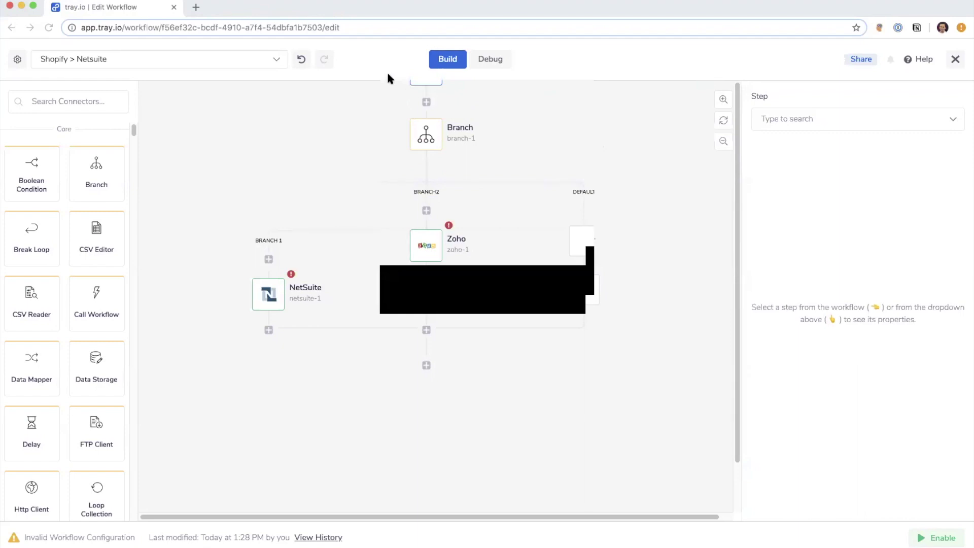
{"action": "scroll", "coordinate": [388, 77], "scroll_direction": "up", "scroll_amount": 2}
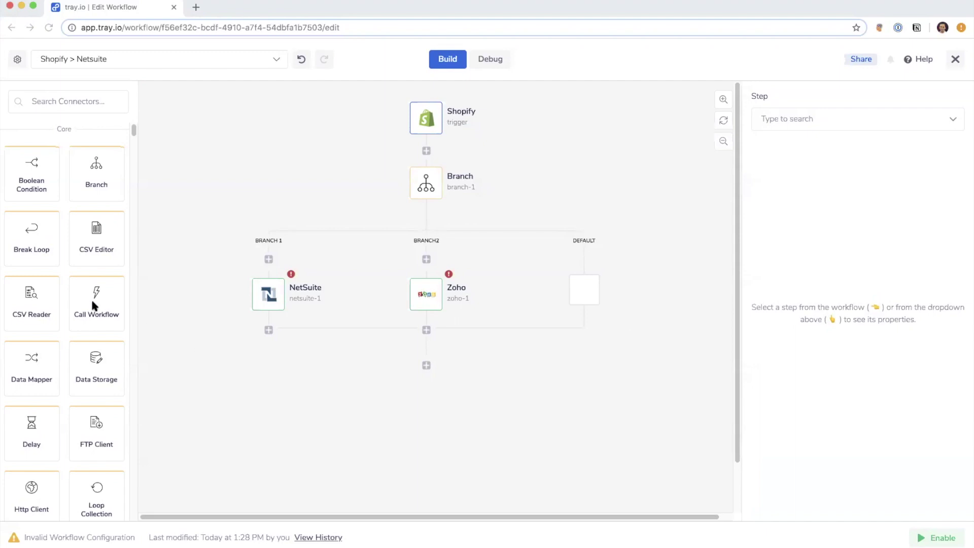
{"action": "scroll", "coordinate": [93, 305], "scroll_direction": "down", "scroll_amount": 3}
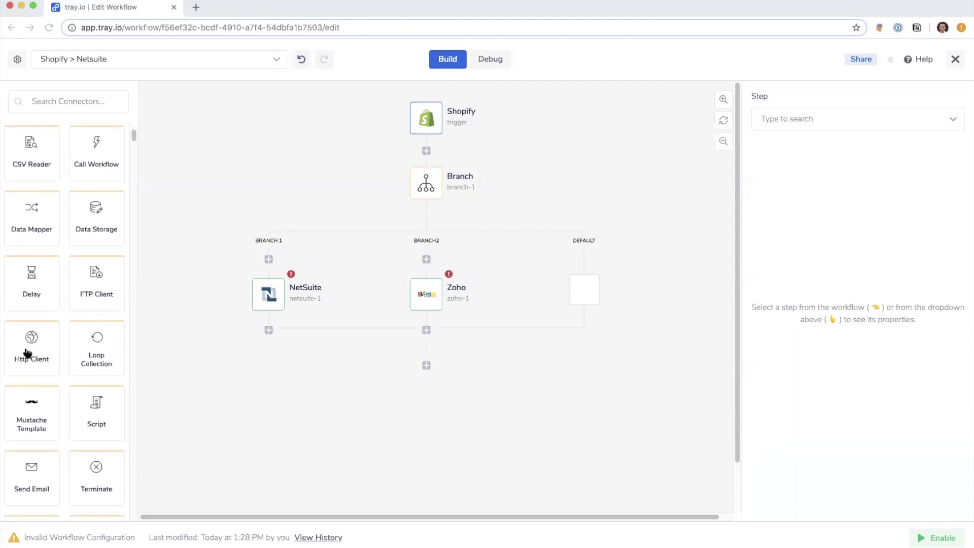
{"action": "left_click_drag", "start_coordinate": [419, 373], "coordinate": [420, 372]}
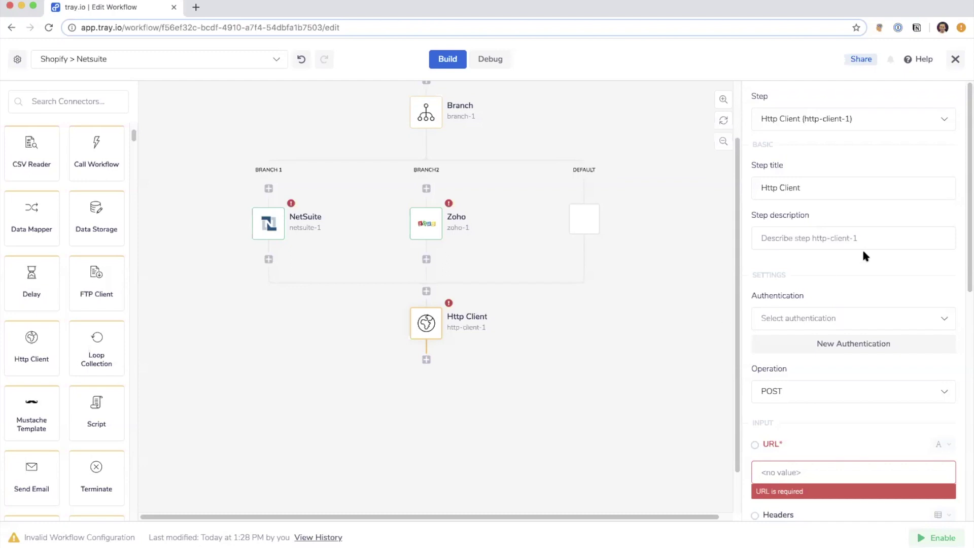
- Examine the Http Client step's request operations and its URL, header and query parameter inputs
{"action": "scroll", "coordinate": [862, 252], "scroll_direction": "down", "scroll_amount": 3}
{"action": "left_click", "coordinate": [851, 296]}
{"action": "scroll", "coordinate": [827, 335], "scroll_direction": "up", "scroll_amount": 3}
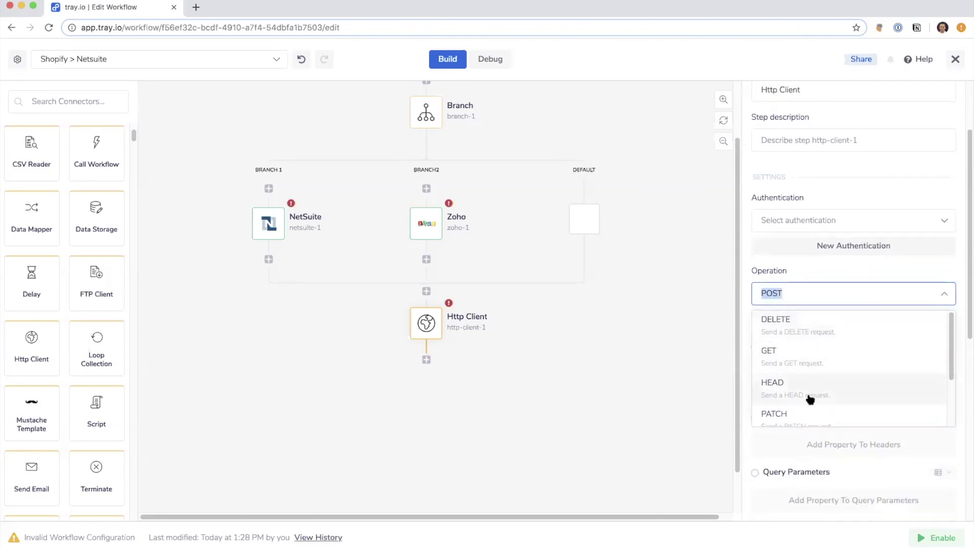
{"action": "scroll", "coordinate": [808, 399], "scroll_direction": "down", "scroll_amount": 2}
{"action": "left_click", "coordinate": [693, 394]}
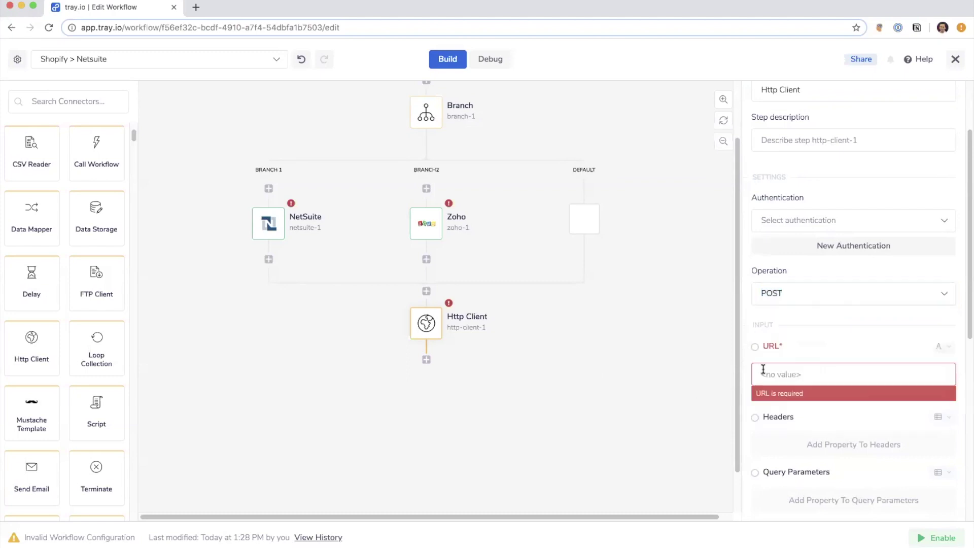
{"action": "left_click", "coordinate": [788, 377]}
{"action": "scroll", "coordinate": [830, 340], "scroll_direction": "down", "scroll_amount": 1}
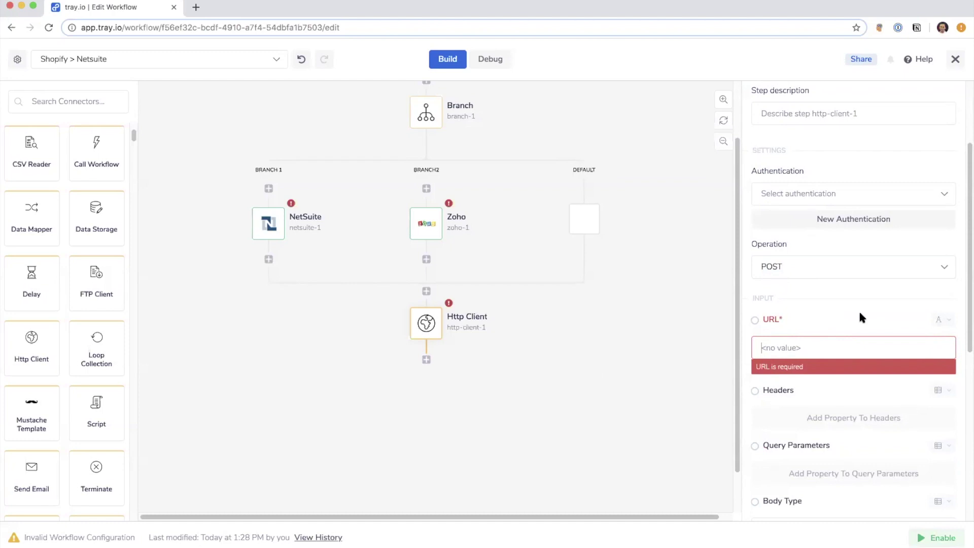
- Place a CSV Editor step directly after the Http Client step
{"action": "scroll", "coordinate": [58, 299], "scroll_direction": "up", "scroll_amount": 3}
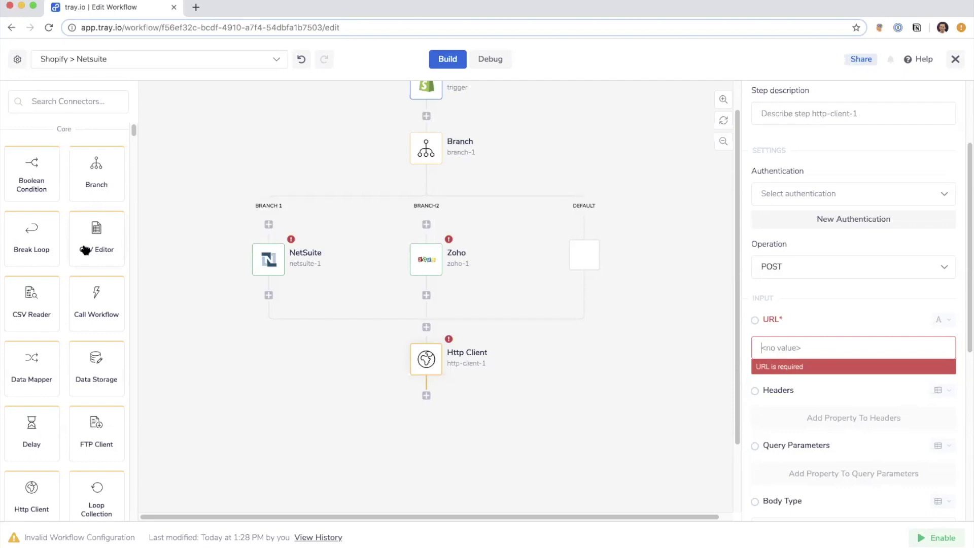
{"action": "left_click_drag", "start_coordinate": [85, 249], "coordinate": [411, 405]}
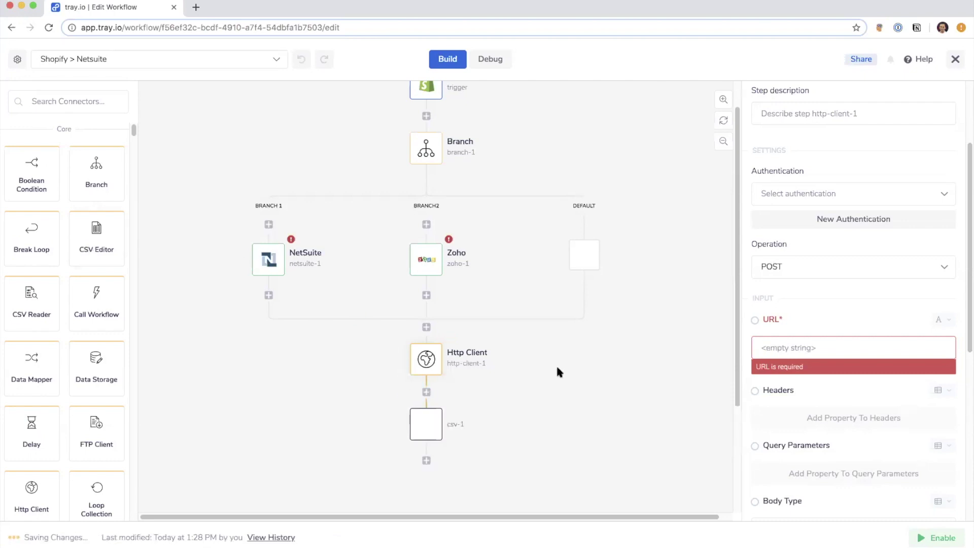
{"action": "scroll", "coordinate": [855, 378], "scroll_direction": "up", "scroll_amount": 1}
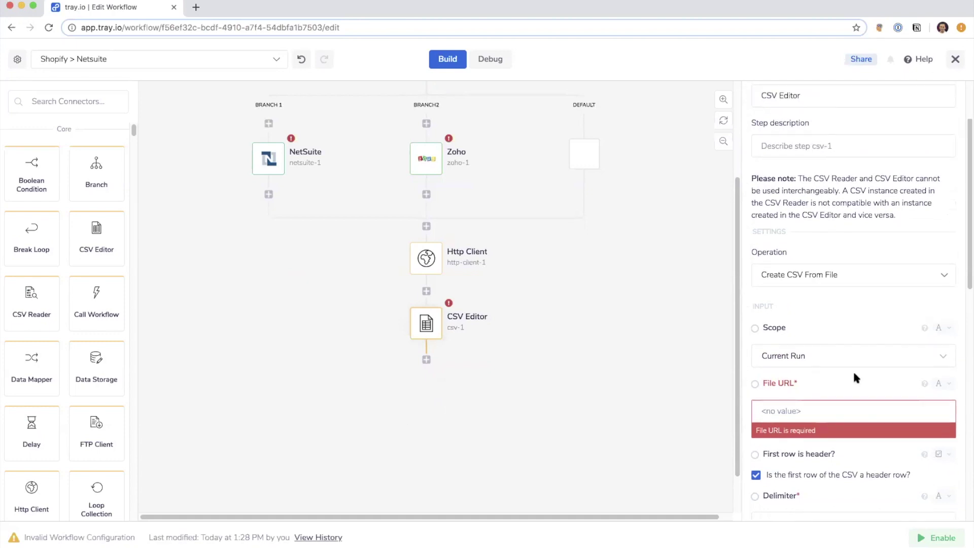
{"action": "scroll", "coordinate": [702, 376], "scroll_direction": "up", "scroll_amount": 1}
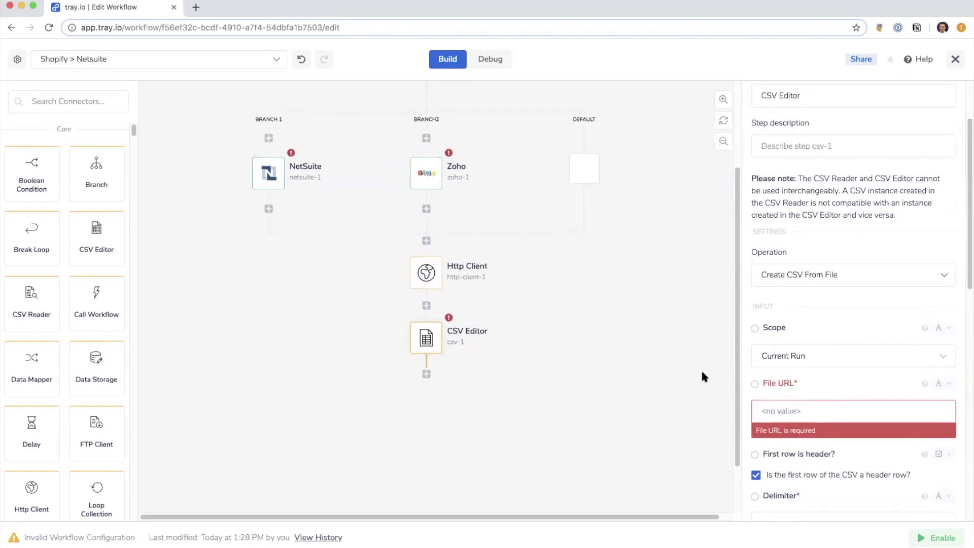
- Examine the operations offered for the CSV Editor step, keeping Create CSV From File selected
{"action": "scroll", "coordinate": [861, 315], "scroll_direction": "down", "scroll_amount": 2}
{"action": "left_click", "coordinate": [858, 251]}
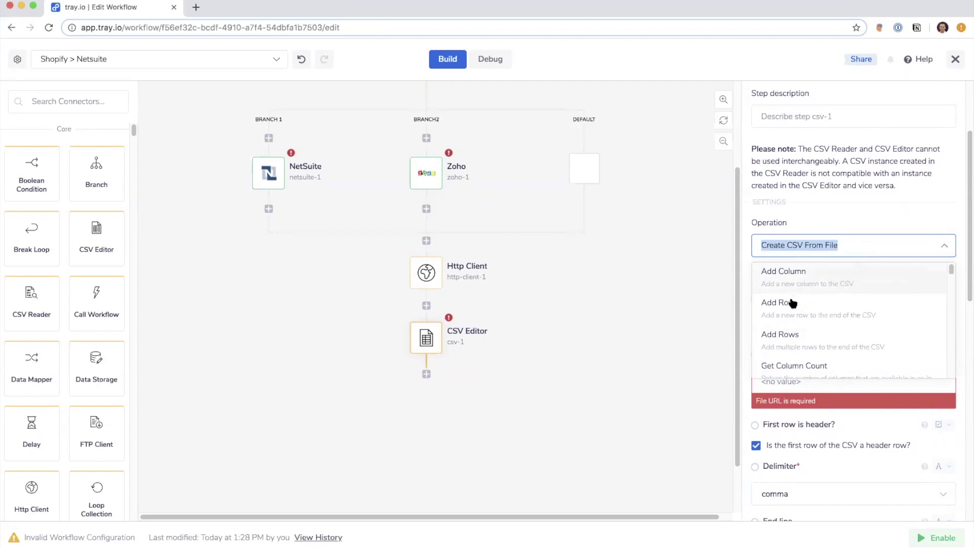
{"action": "scroll", "coordinate": [837, 334], "scroll_direction": "down", "scroll_amount": 5}
{"action": "scroll", "coordinate": [839, 336], "scroll_direction": "down", "scroll_amount": 5}
{"action": "scroll", "coordinate": [839, 336], "scroll_direction": "down", "scroll_amount": 5}
{"action": "scroll", "coordinate": [839, 337], "scroll_direction": "down", "scroll_amount": 2}
{"action": "scroll", "coordinate": [839, 337], "scroll_direction": "down", "scroll_amount": 3}
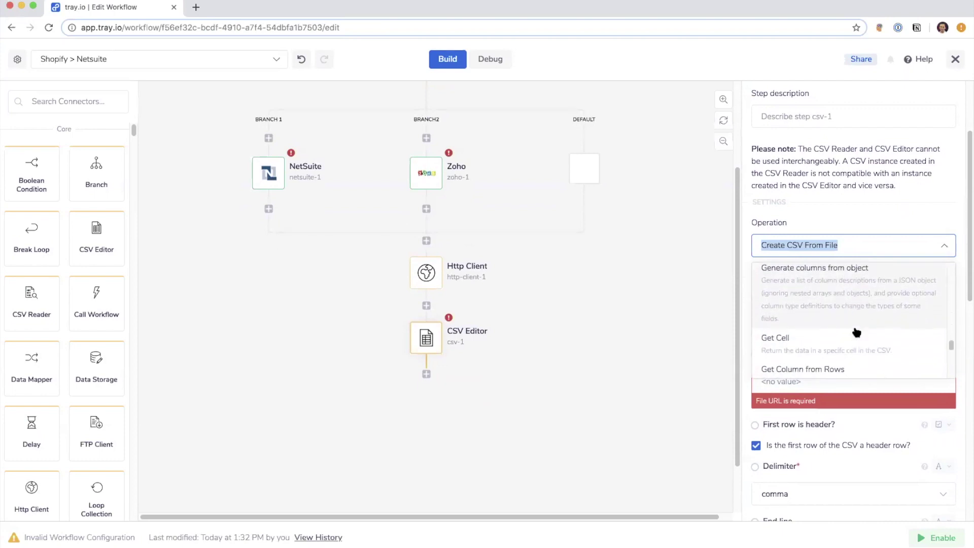
{"action": "scroll", "coordinate": [857, 332], "scroll_direction": "down", "scroll_amount": 1}
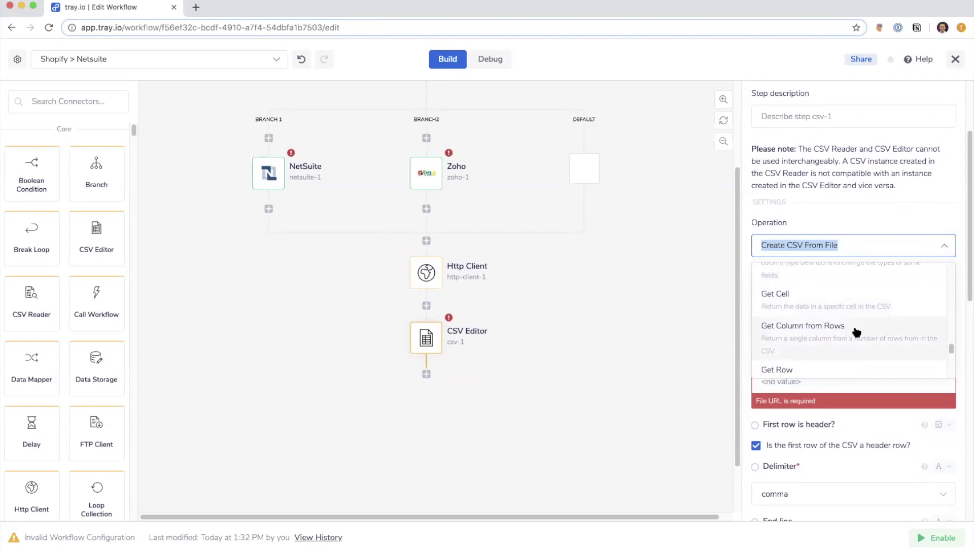
{"action": "left_click", "coordinate": [694, 359]}
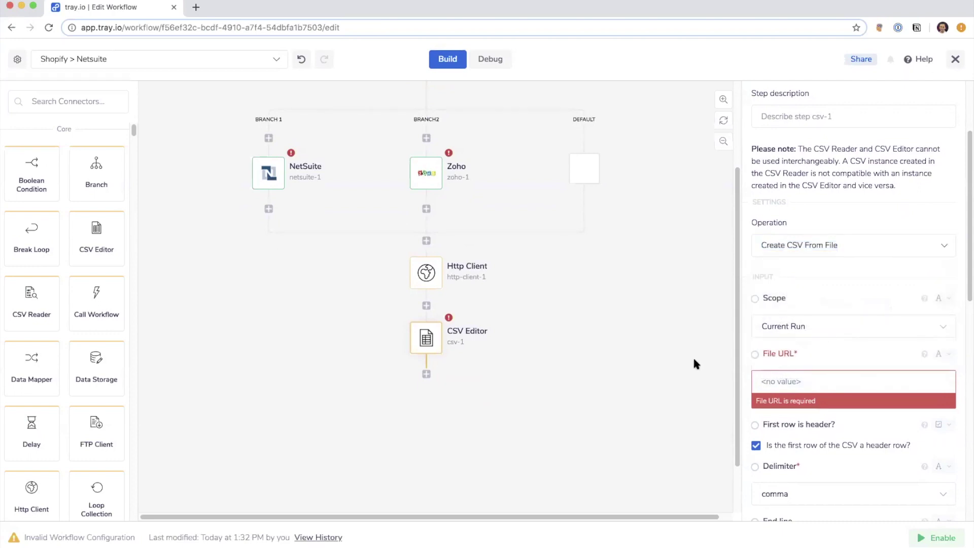
- Place a Data Storage step directly after the CSV Editor step
{"action": "scroll", "coordinate": [519, 197], "scroll_direction": "up", "scroll_amount": 3}
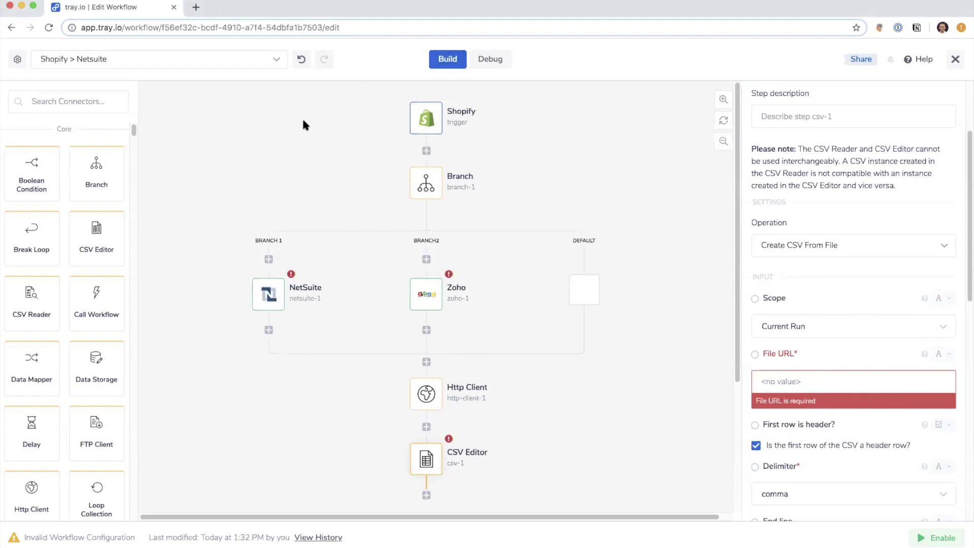
{"action": "scroll", "coordinate": [96, 343], "scroll_direction": "down", "scroll_amount": 1}
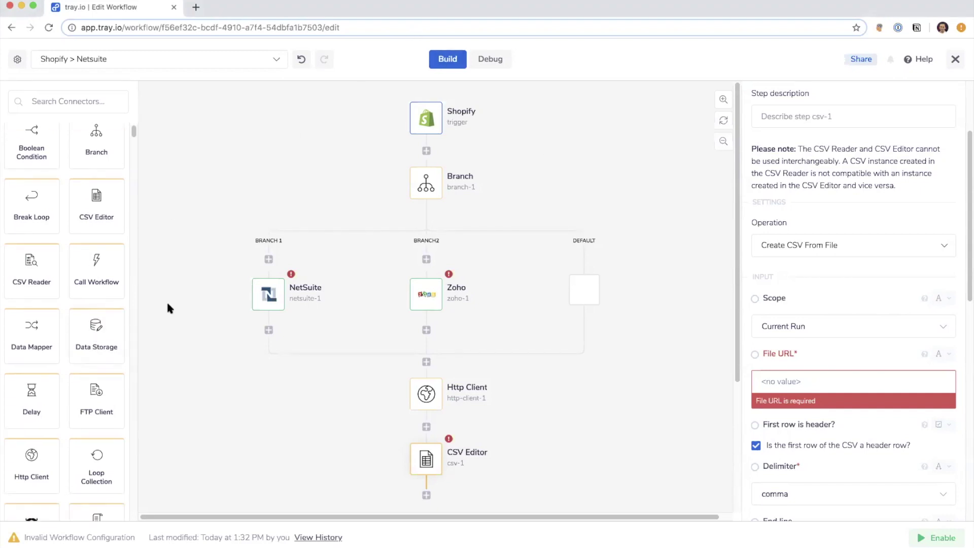
{"action": "scroll", "coordinate": [164, 306], "scroll_direction": "down", "scroll_amount": 3}
{"action": "left_click_drag", "start_coordinate": [96, 327], "coordinate": [425, 378]}
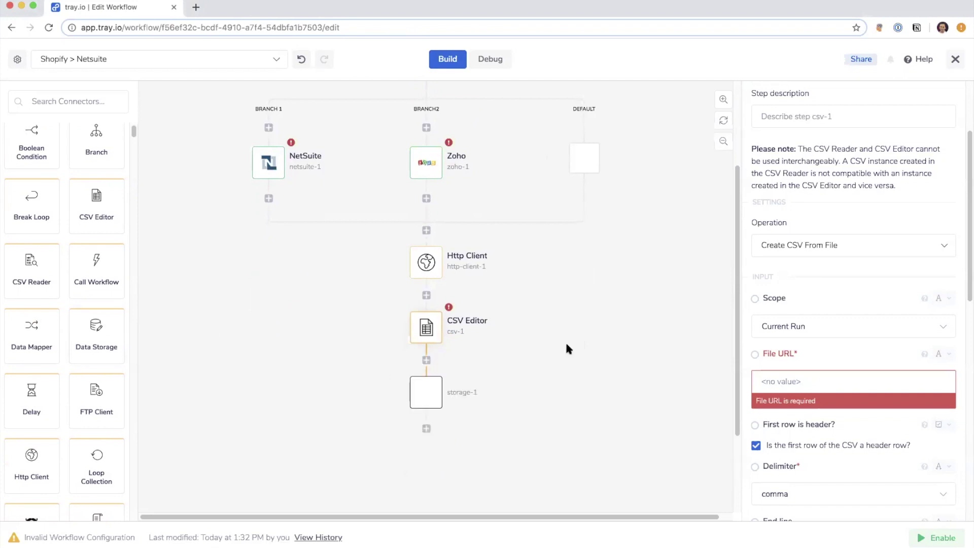
{"action": "scroll", "coordinate": [565, 340], "scroll_direction": "down", "scroll_amount": 2}
{"action": "scroll", "coordinate": [787, 257], "scroll_direction": "up", "scroll_amount": 1}
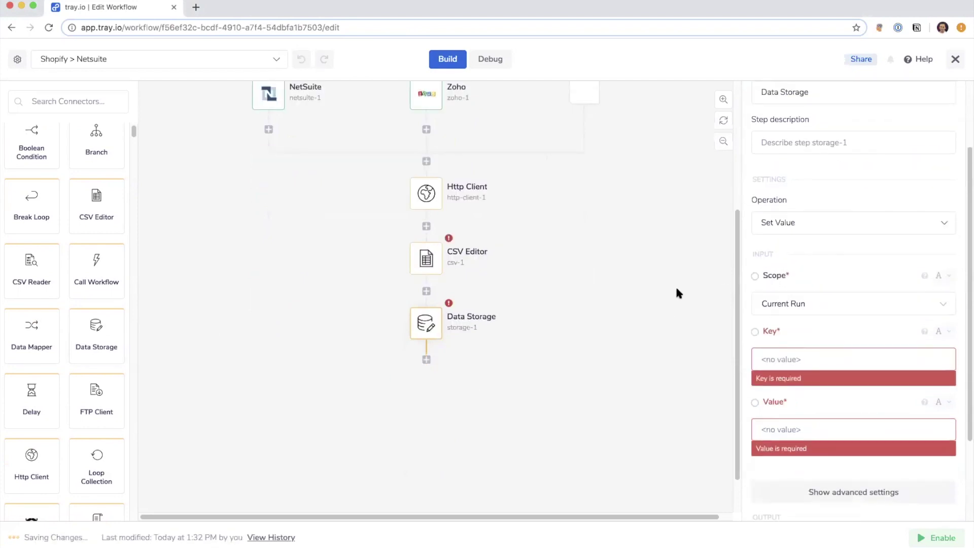
- Open the selection of trigger connectors that can replace the workflow's Shopify trigger
{"action": "scroll", "coordinate": [677, 294], "scroll_direction": "up", "scroll_amount": 1}
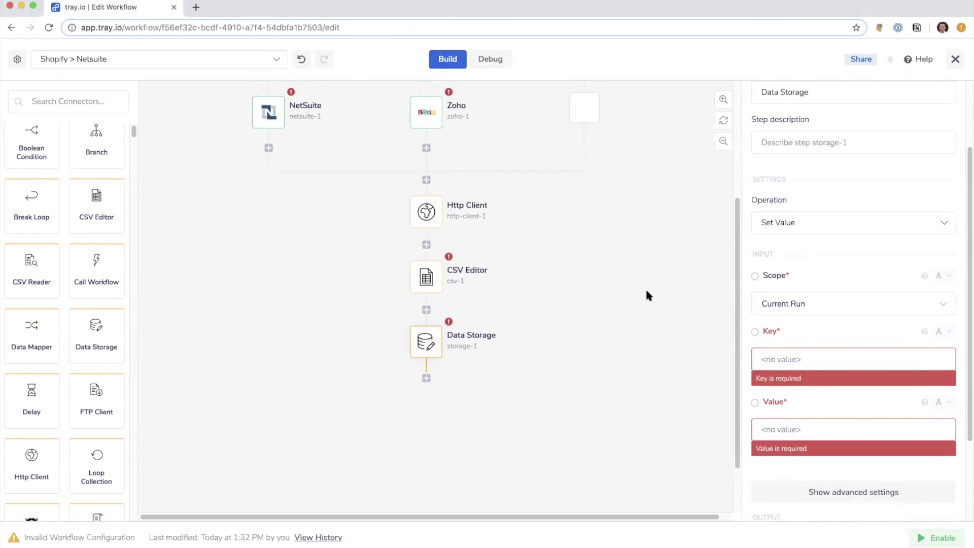
{"action": "scroll", "coordinate": [646, 292], "scroll_direction": "up", "scroll_amount": 5}
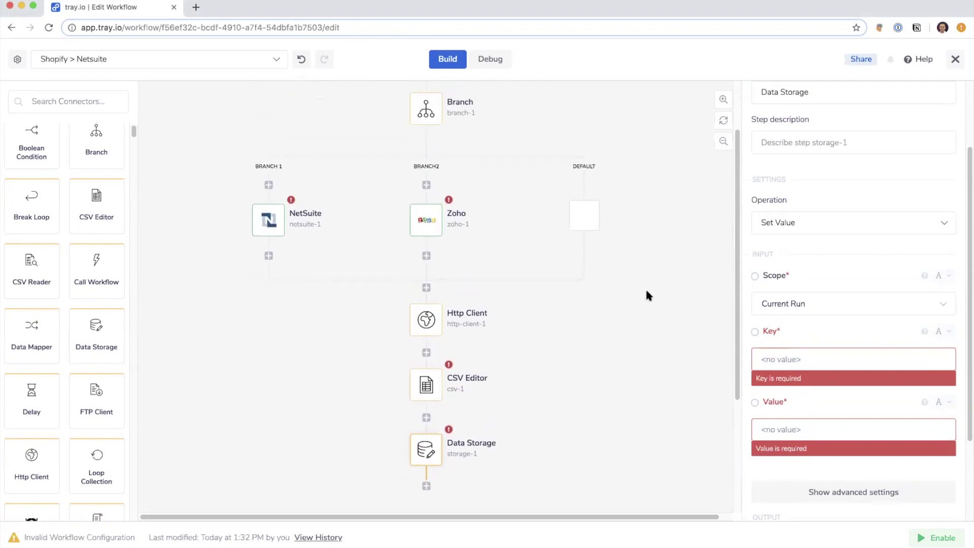
{"action": "scroll", "coordinate": [648, 281], "scroll_direction": "up", "scroll_amount": 4}
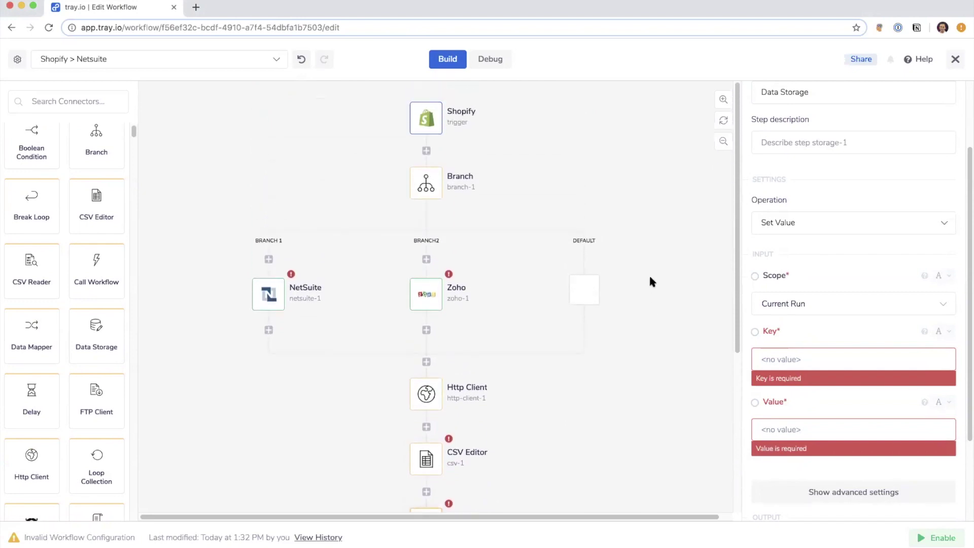
{"action": "scroll", "coordinate": [653, 283], "scroll_direction": "right", "scroll_amount": 1}
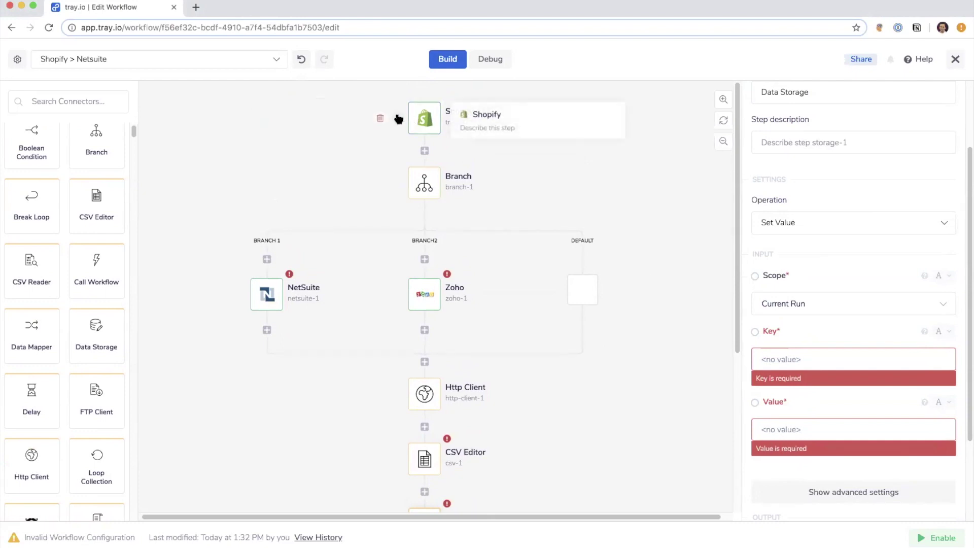
{"action": "left_click", "coordinate": [410, 126]}
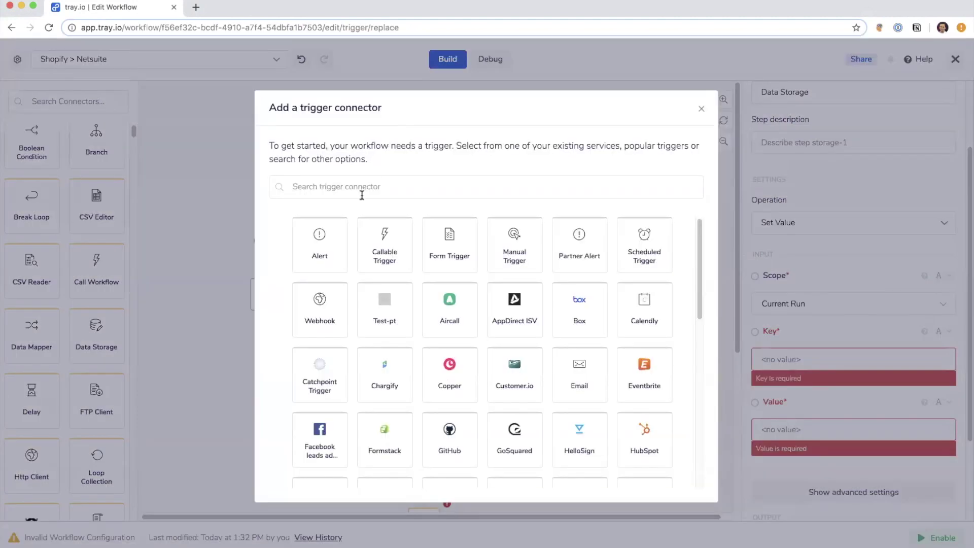